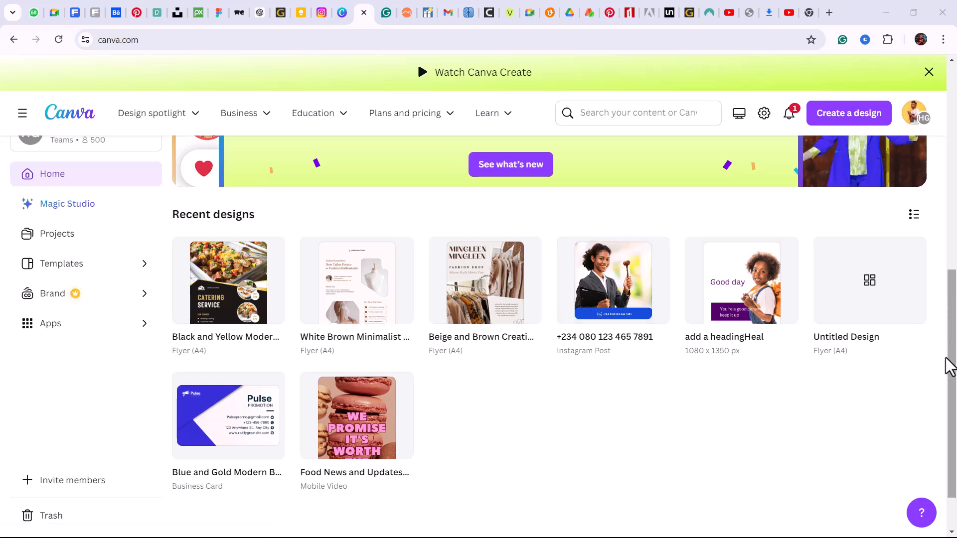
left_click_drag(953, 359, 956, 159)
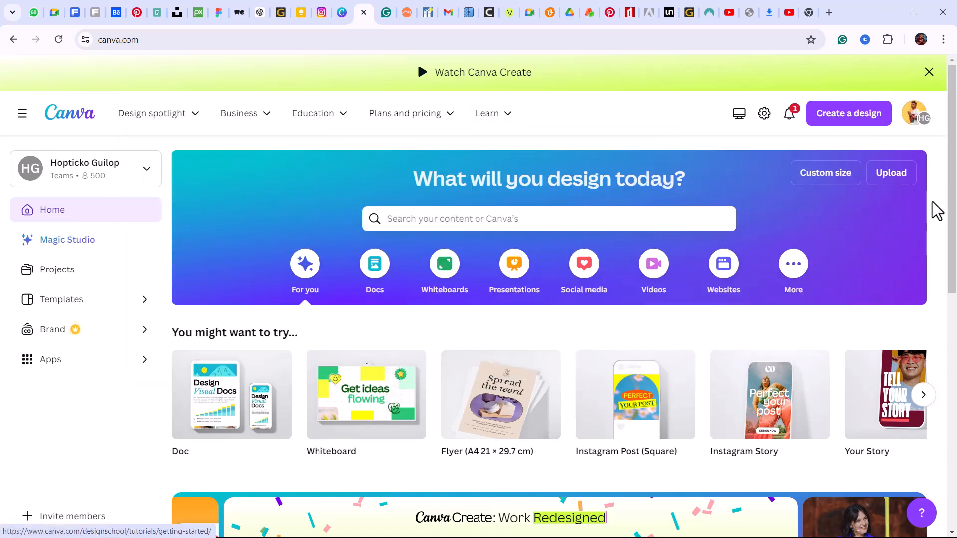
left_click_drag(952, 140, 954, 144)
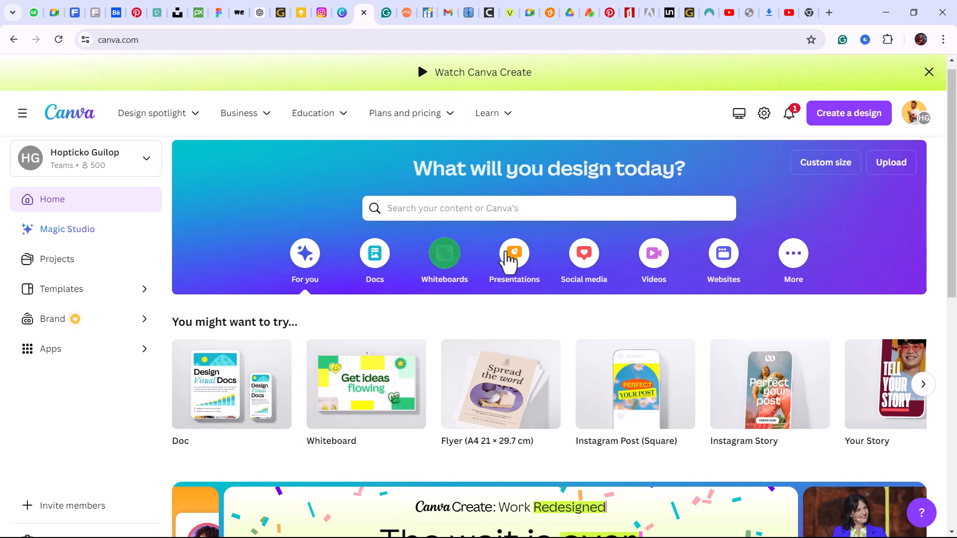
scroll(950, 159, "up", 1)
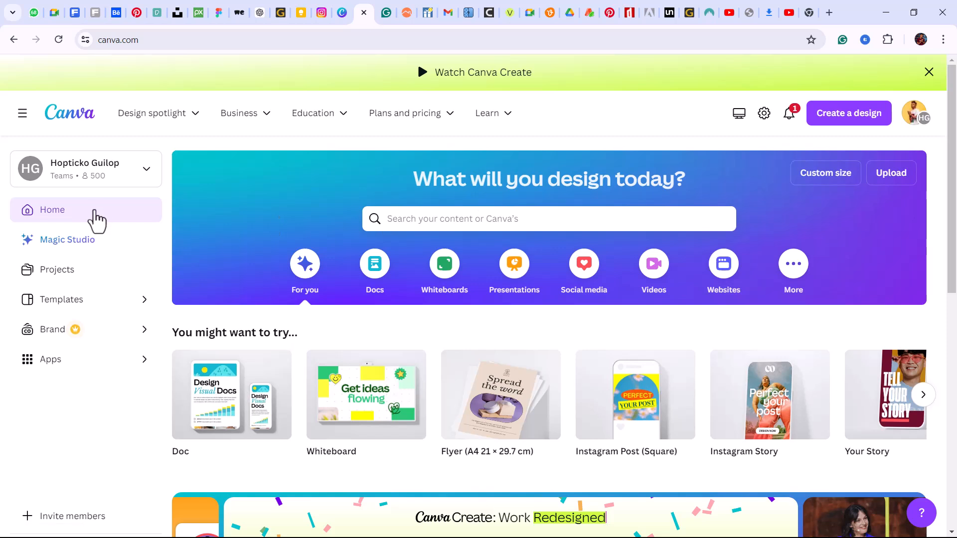
left_click(430, 214)
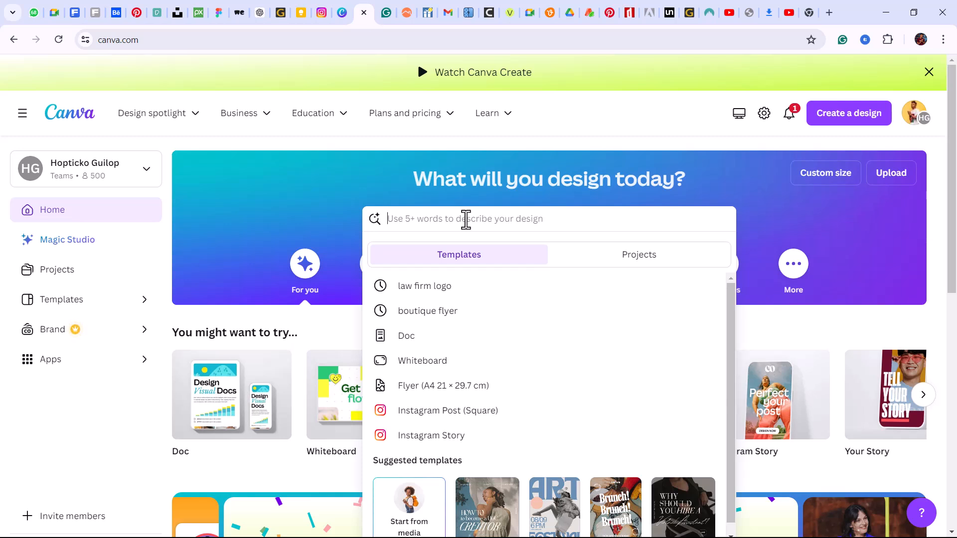
type("Fus")
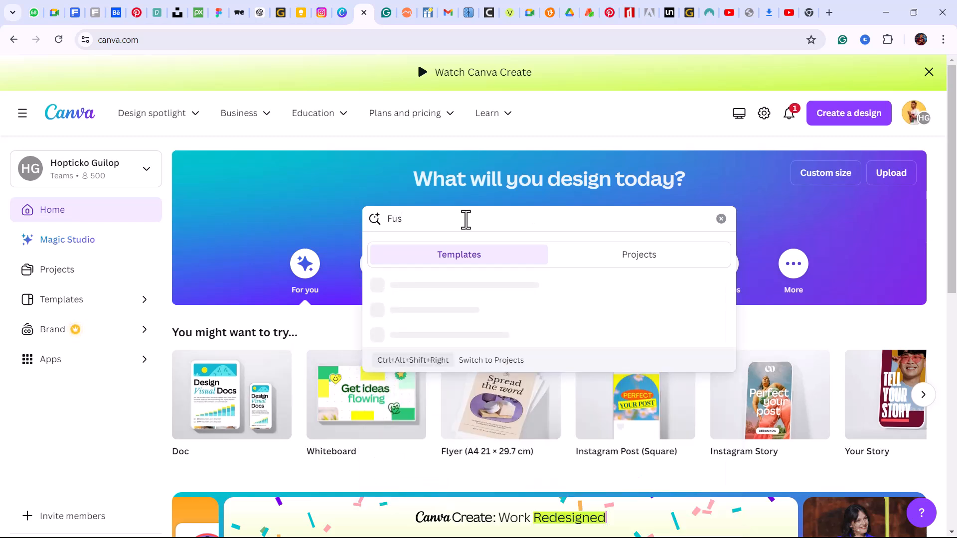
type("ion ")
type("War")
type("e")
type("ers")
type("sr")
type("ar")
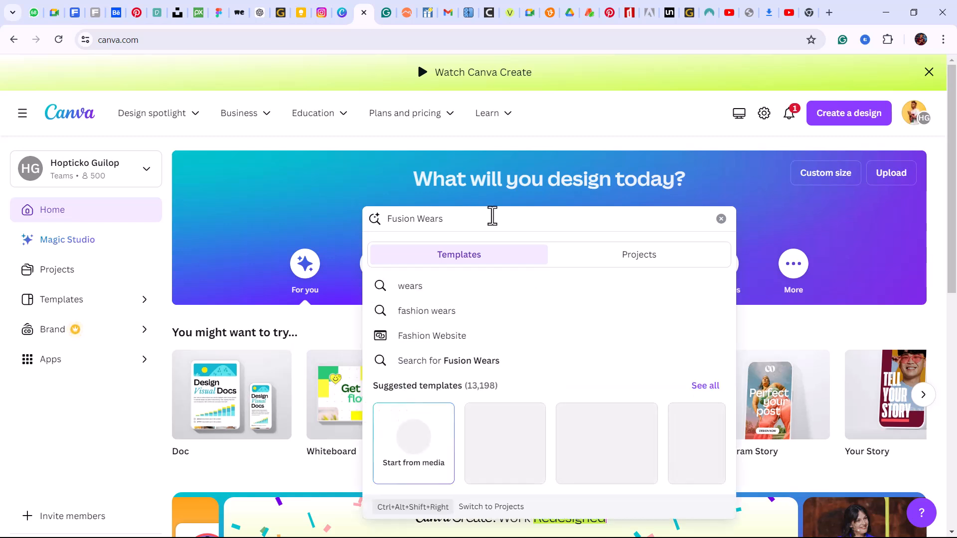
Search the templates for "Logo design for unisex fashion brand" from the home page.
left_click_drag(463, 220, 342, 219)
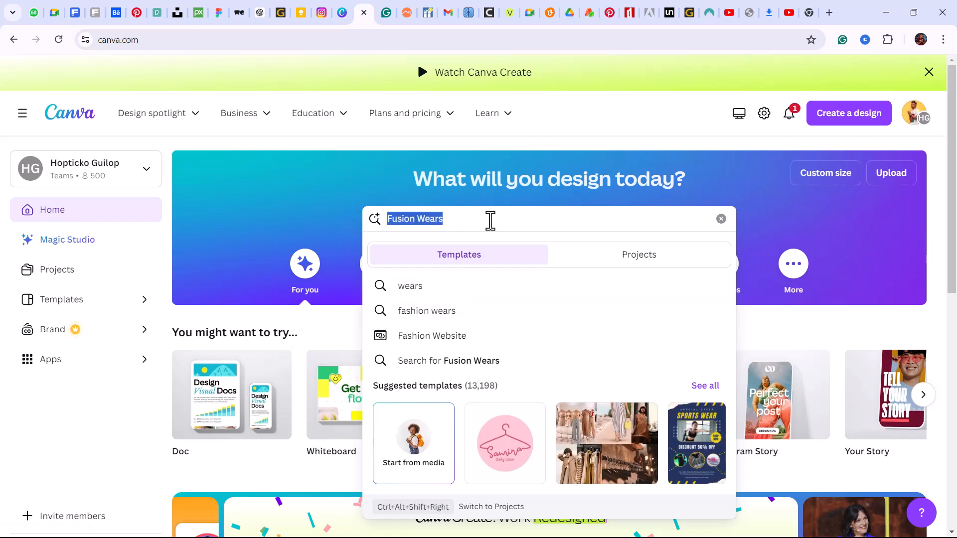
type("Logo")
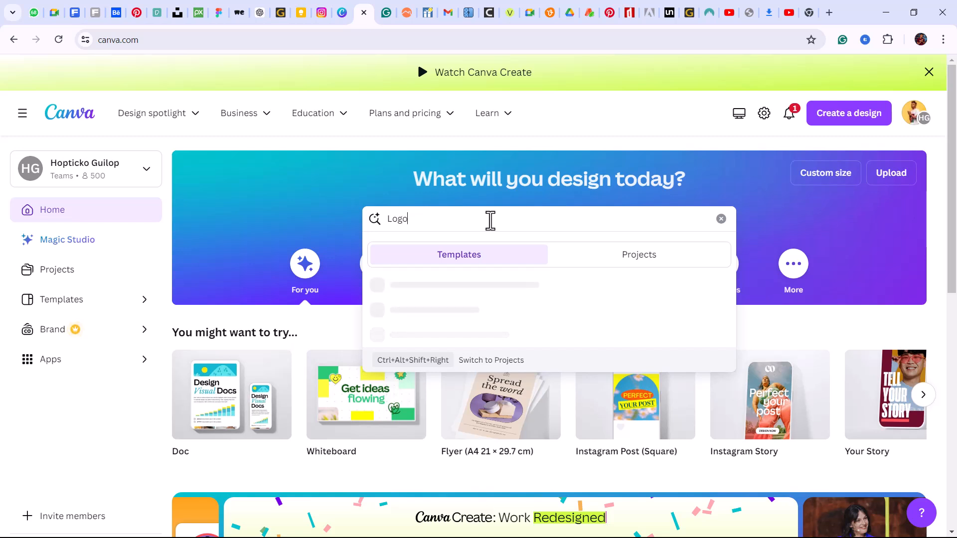
type(" design for a")
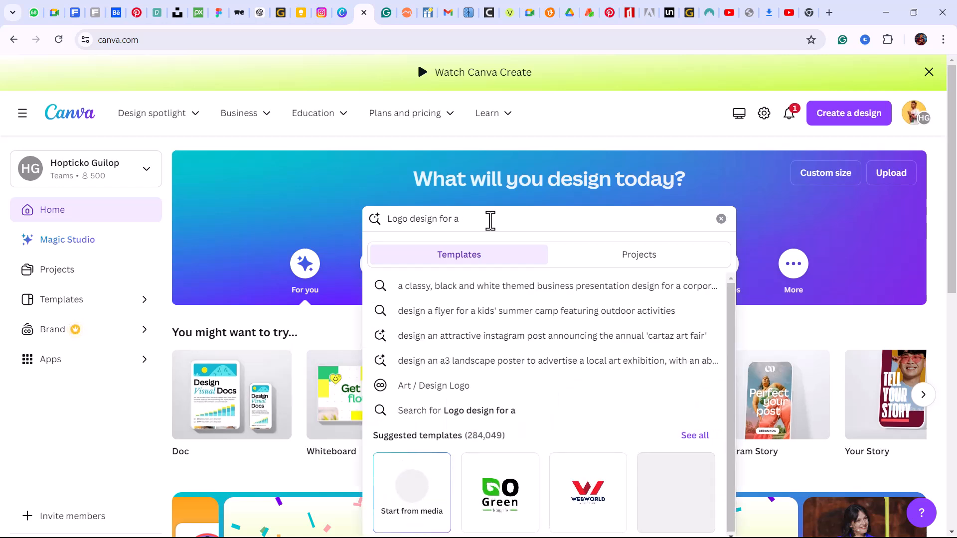
key("BackSpace")
key("BackSpace")
type("fashion")
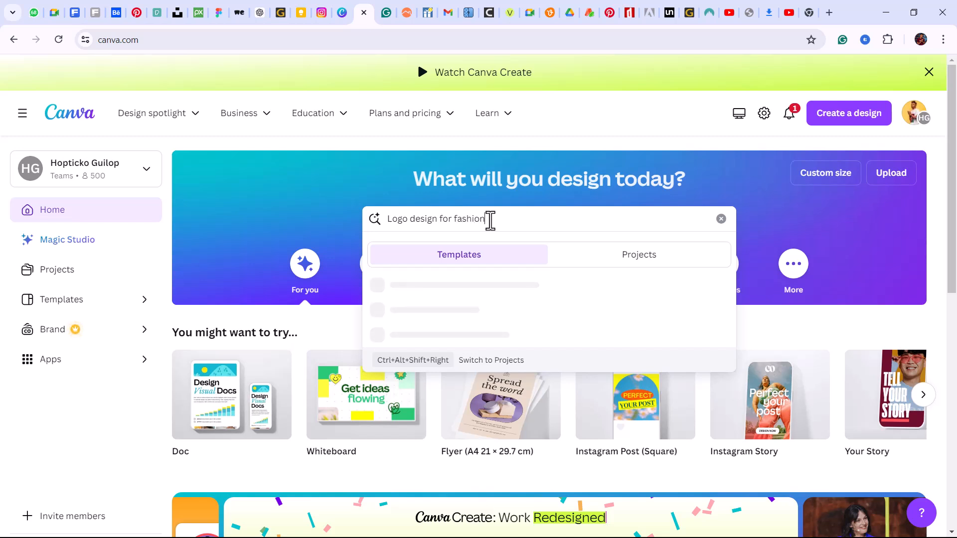
key("Left")
key("Left")
key("Left")
key("Left")
key("Left")
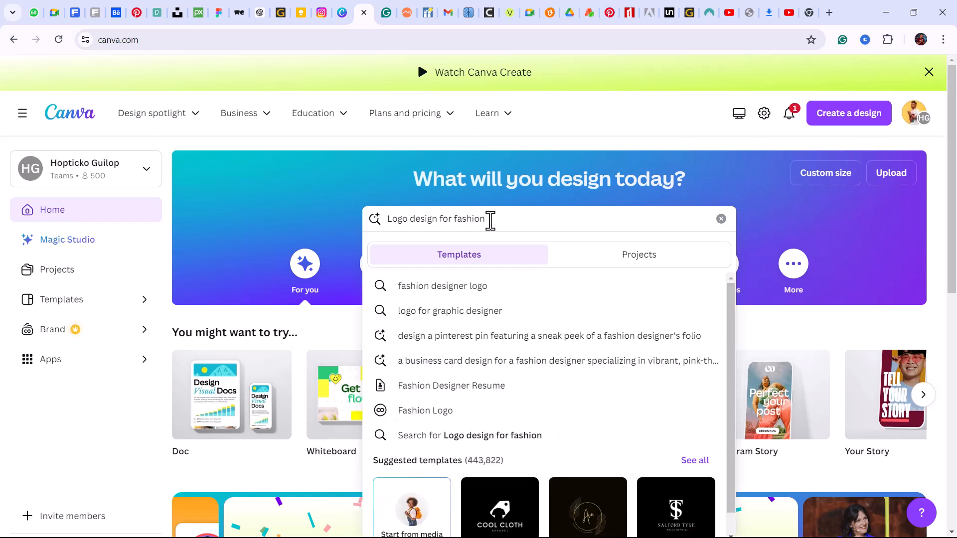
type("unisex")
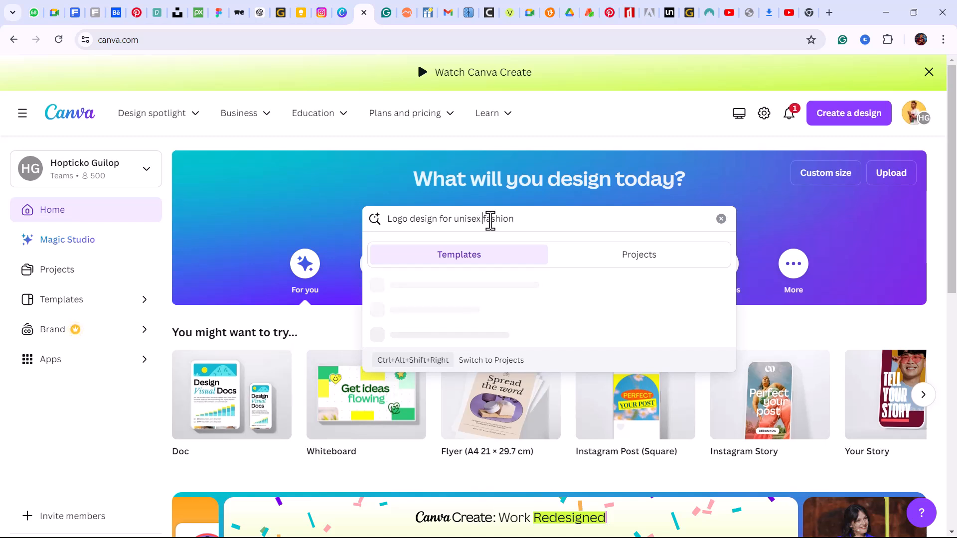
key("End")
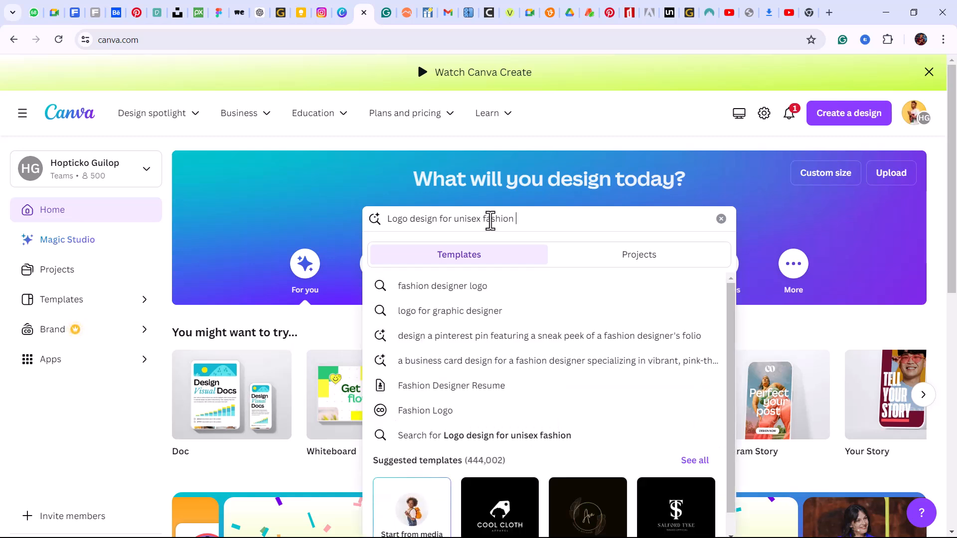
type("brand")
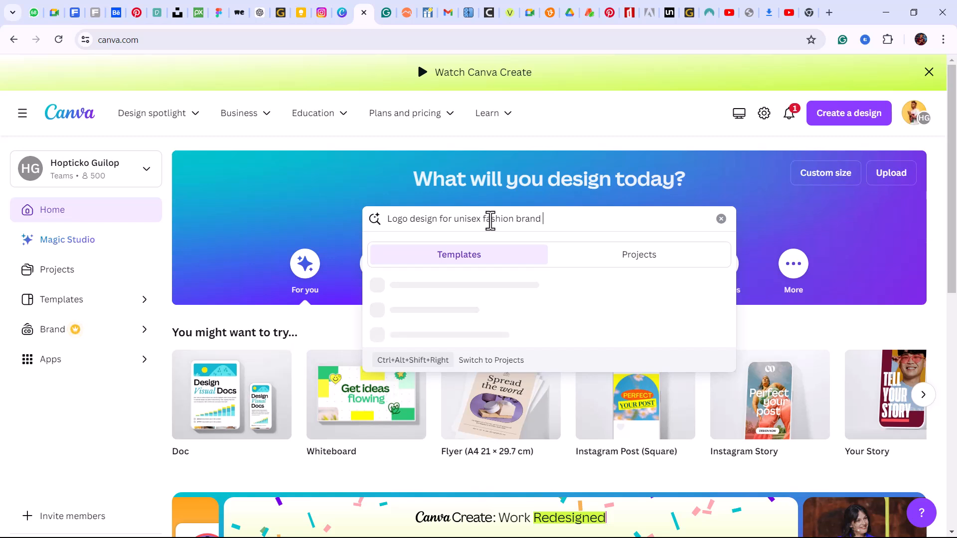
key("Return")
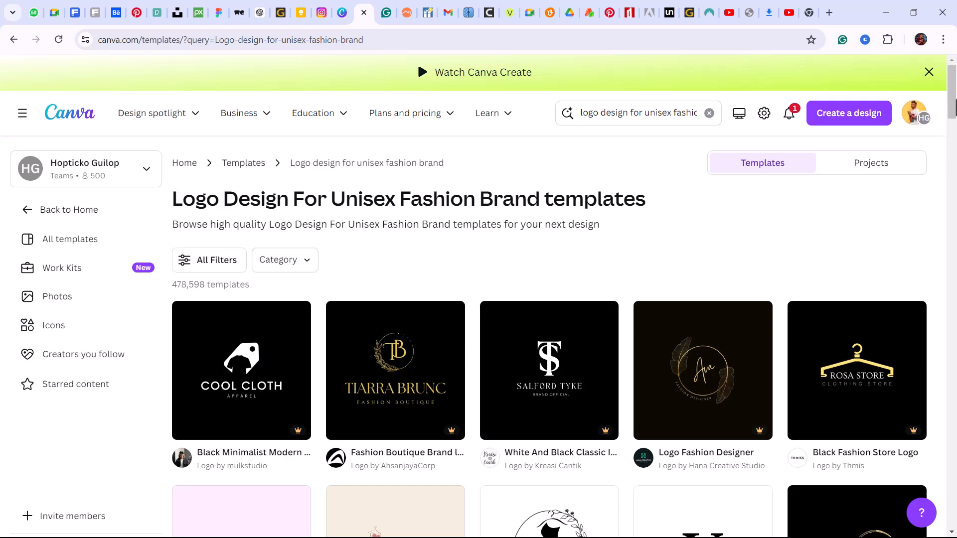
Replace the template search with "FW fashion logo" and run it.
scroll(954, 114, "down", 3)
mouse_move(953, 115)
left_mouse_down()
mouse_move(955, 324)
mouse_move(955, 98)
left_mouse_up()
left_click(656, 115)
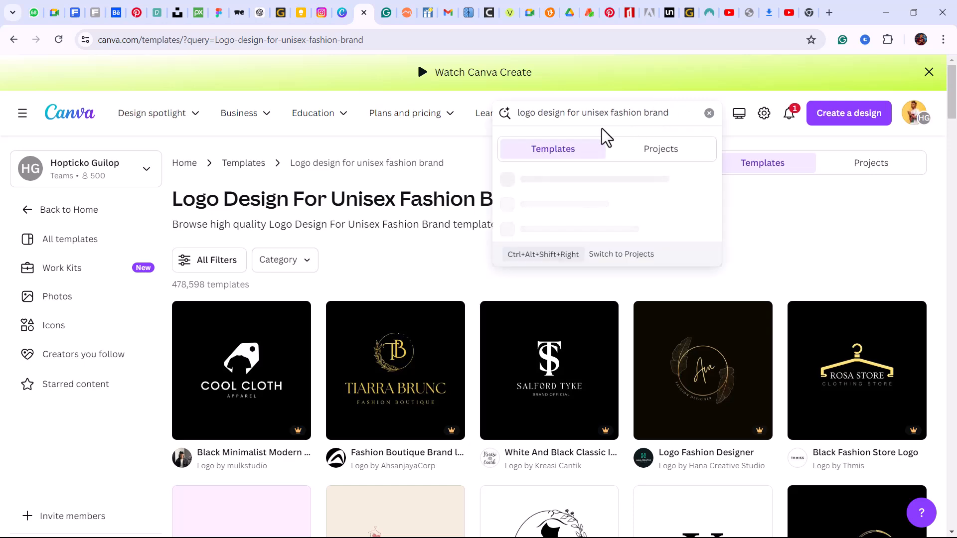
left_click_drag(672, 119, 463, 124)
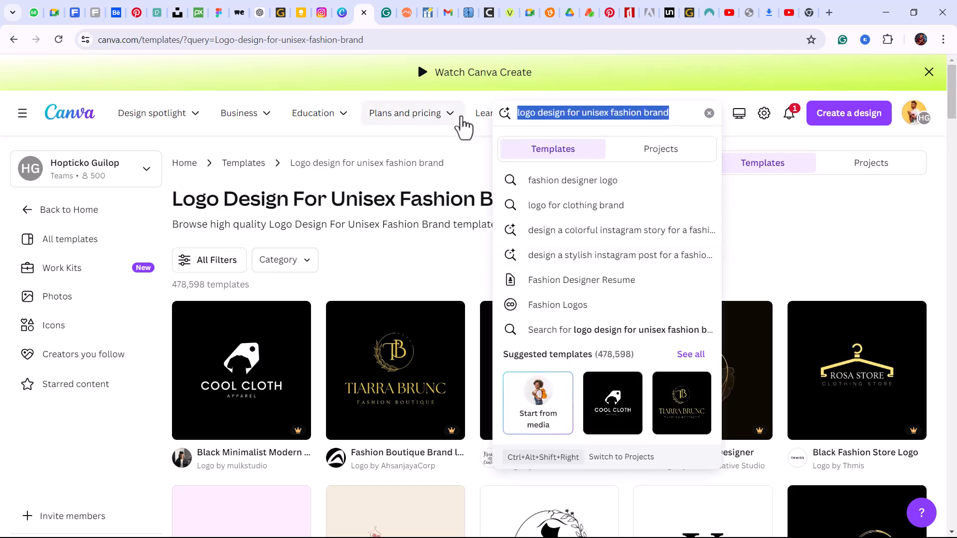
left_click(626, 116)
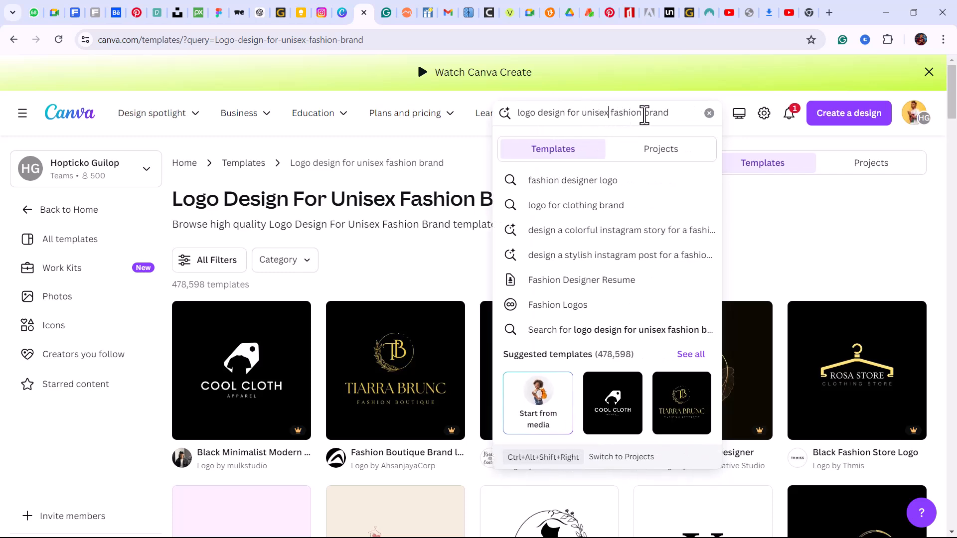
left_click_drag(664, 112, 516, 112)
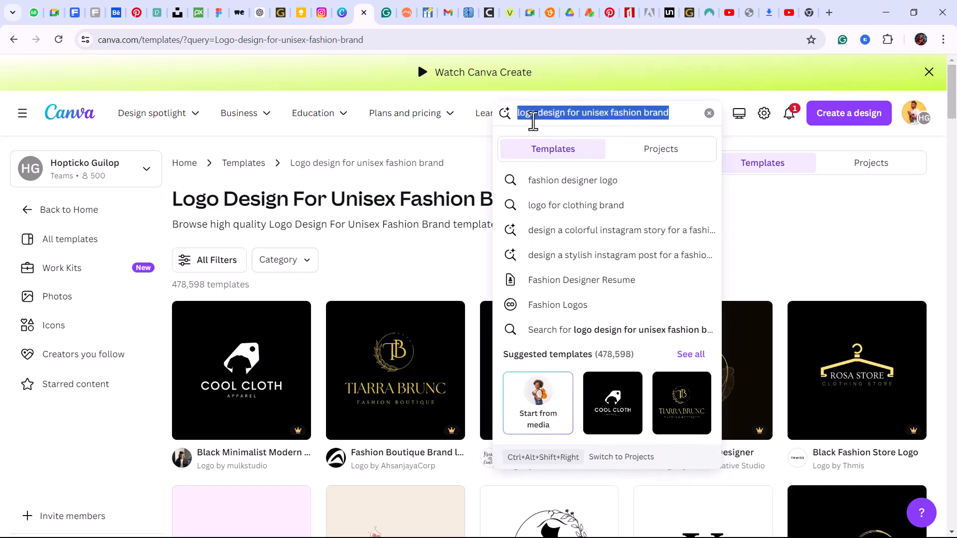
type("F")
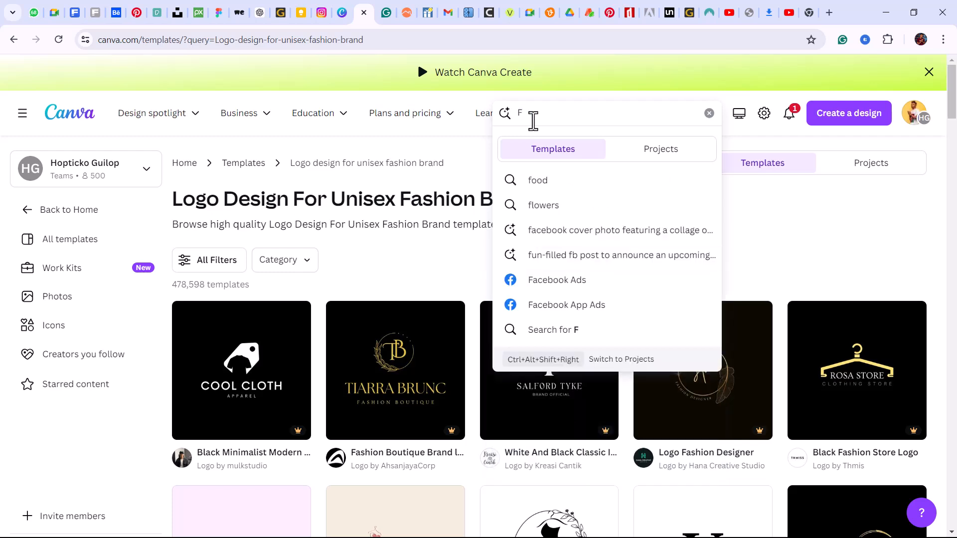
type("W")
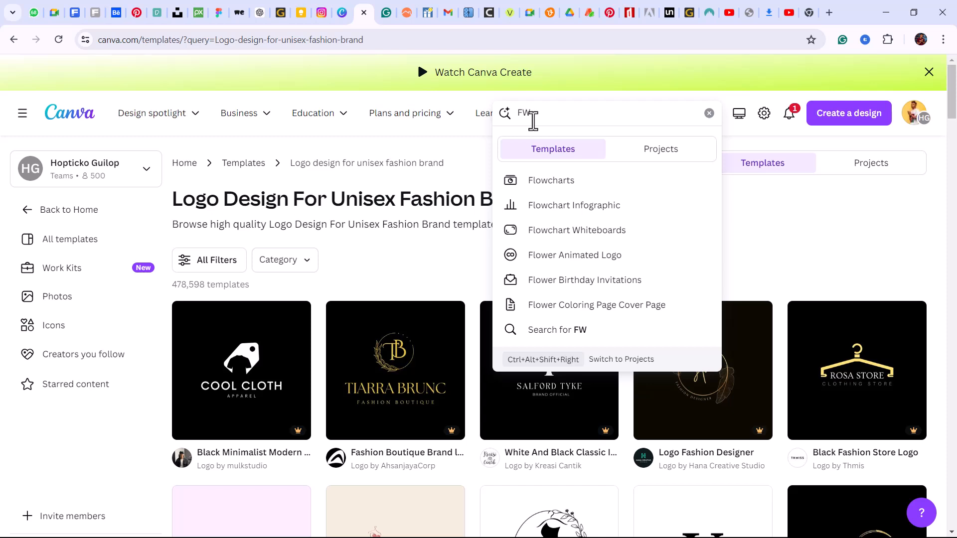
type("e")
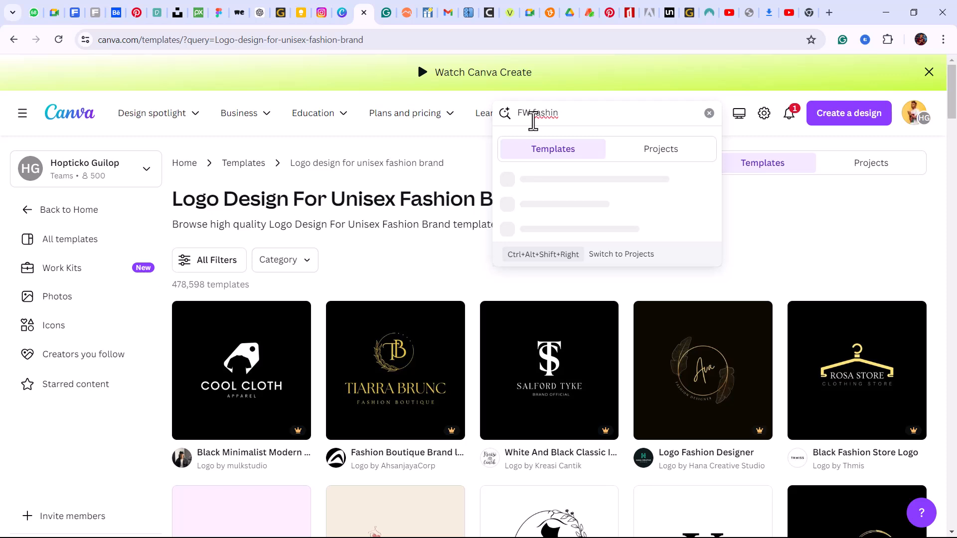
key("BackSpace")
key("BackSpace")
type("log")
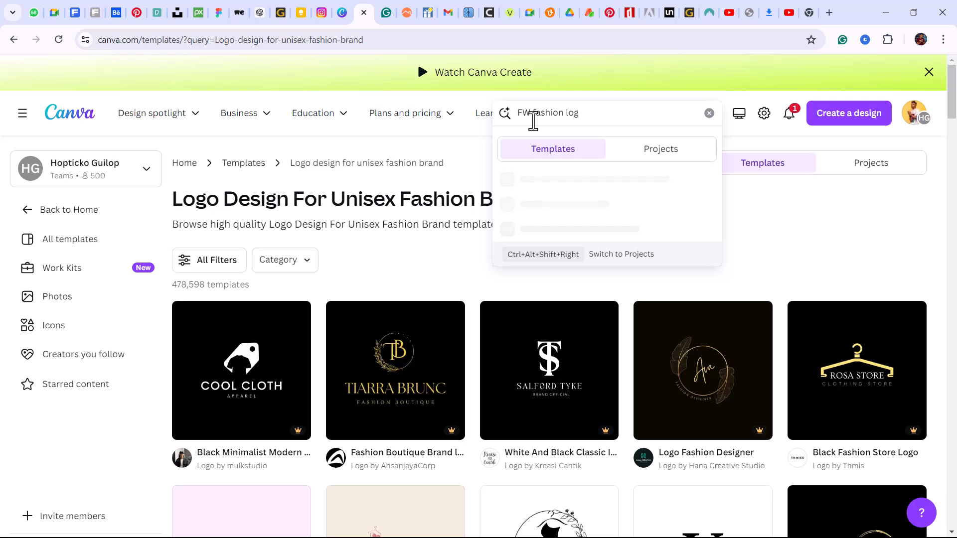
type("o")
key("Return")
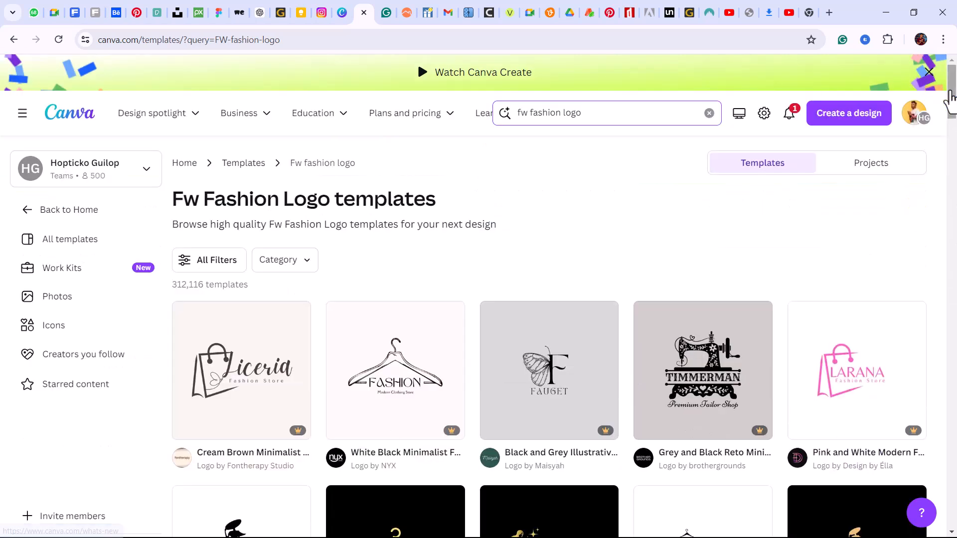
Find the black-and-white VEIRA logo among the search results and open its template details.
left_click_drag(950, 99, 954, 403)
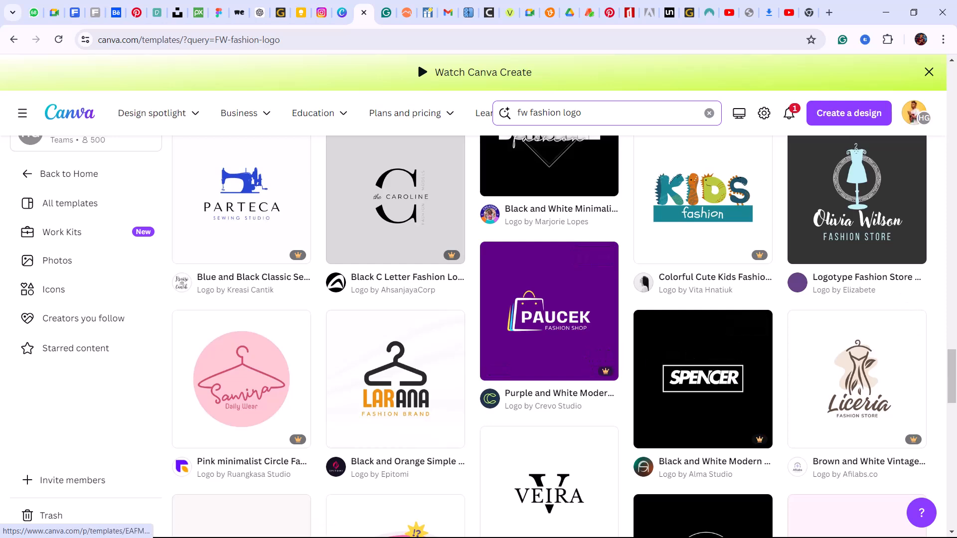
mouse_move(953, 377)
left_mouse_down()
mouse_move(955, 424)
mouse_move(952, 393)
left_mouse_up()
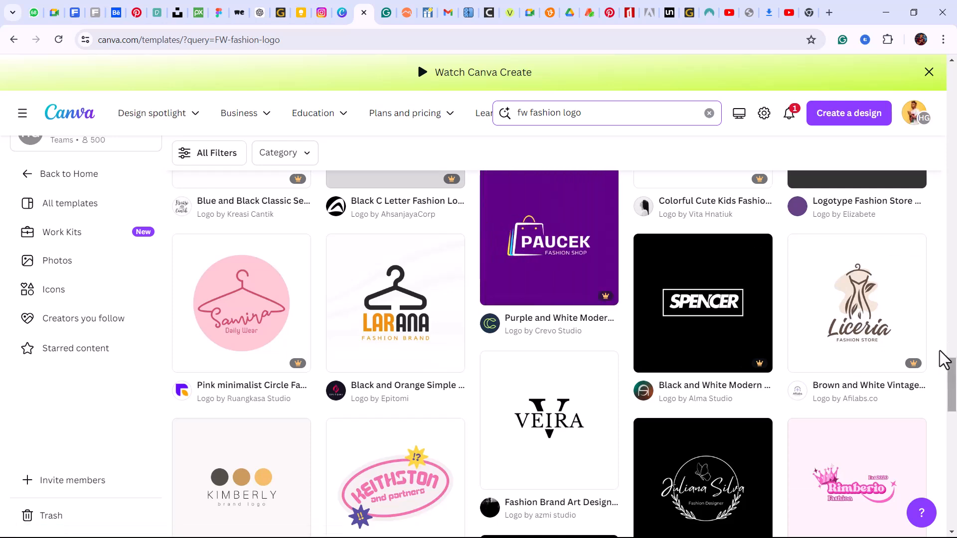
left_click_drag(953, 382, 955, 416)
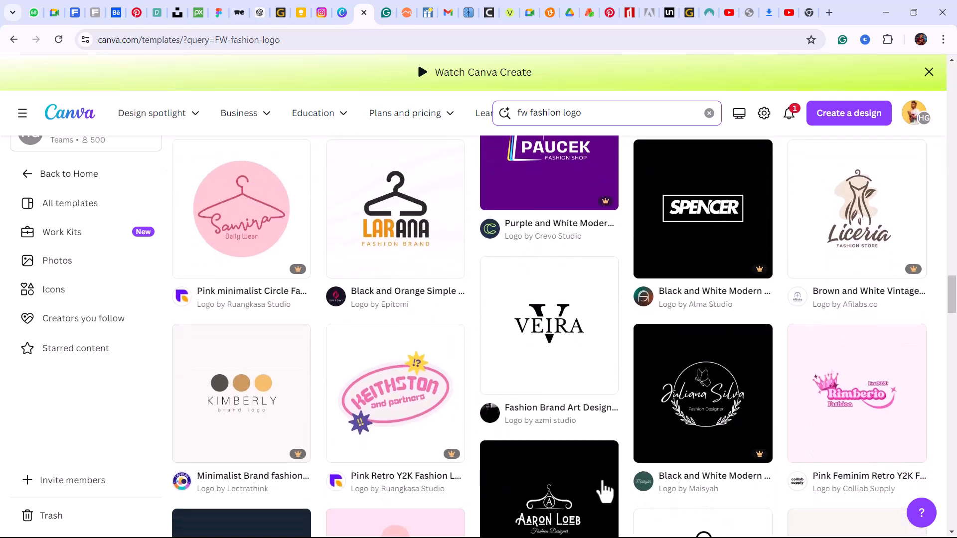
left_click(567, 330)
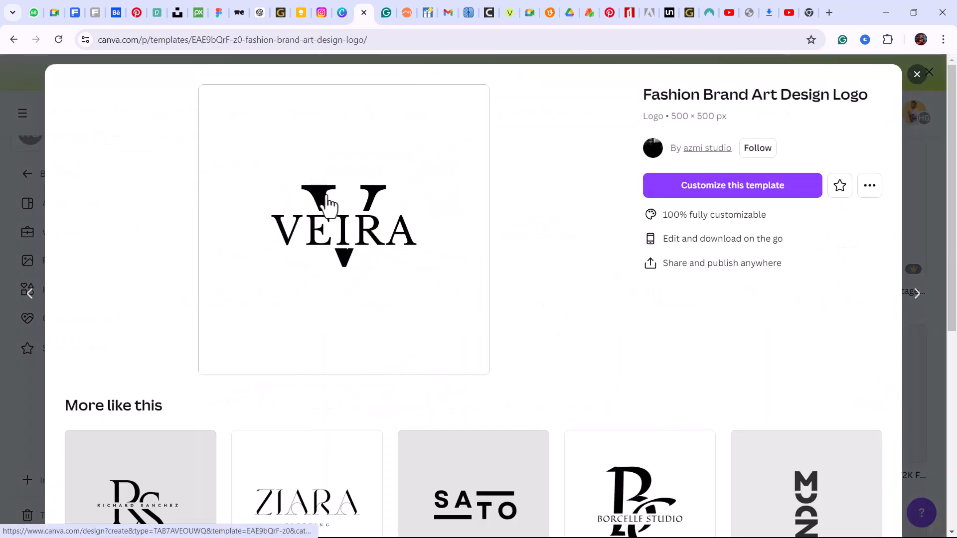
Start customizing the Fashion Brand Art Design Logo template as a new editable design.
scroll(320, 294, "down", 2)
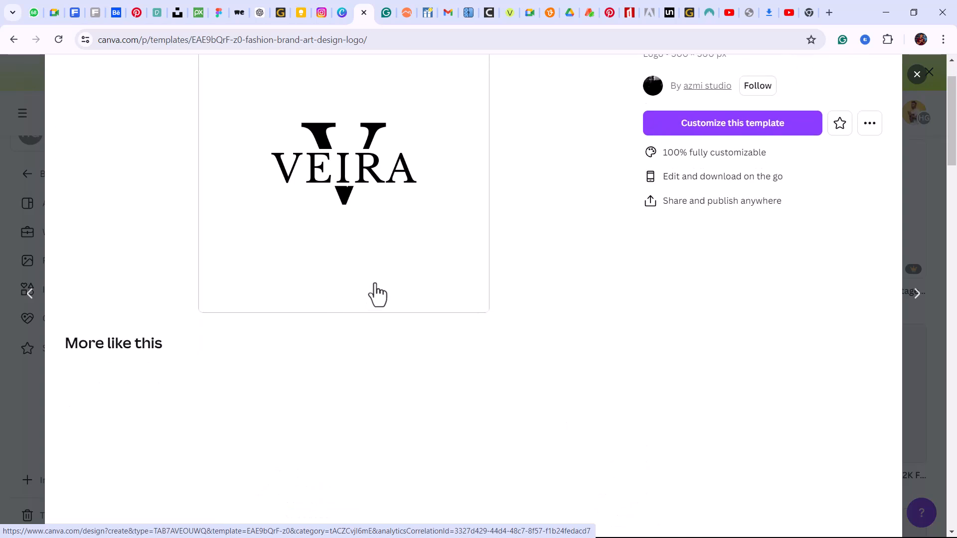
scroll(412, 199, "up", 2)
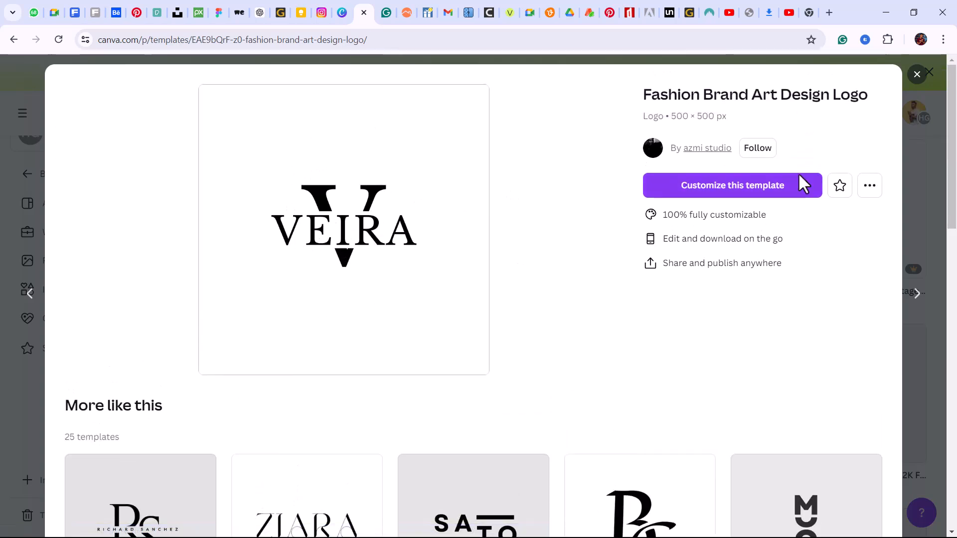
left_click_drag(950, 135, 955, 341)
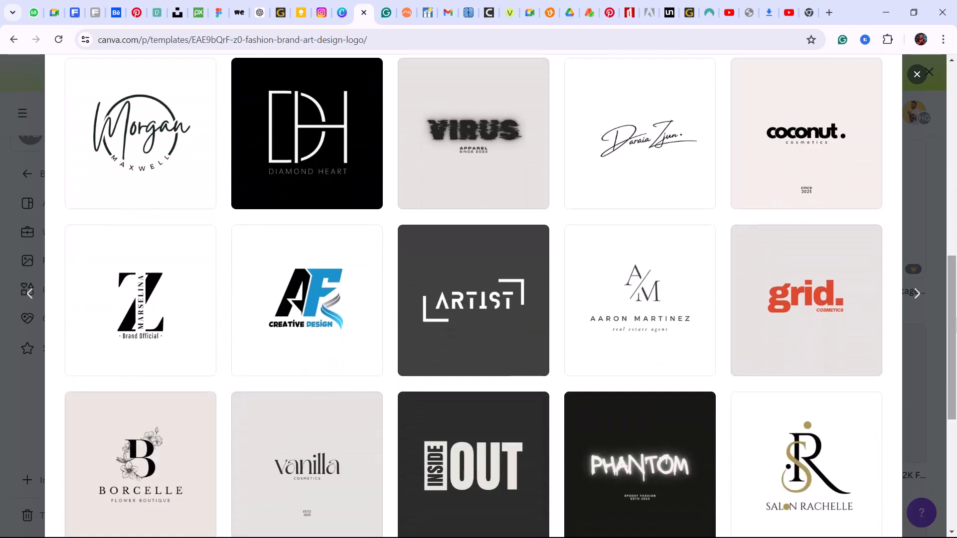
left_click_drag(953, 307, 953, 396)
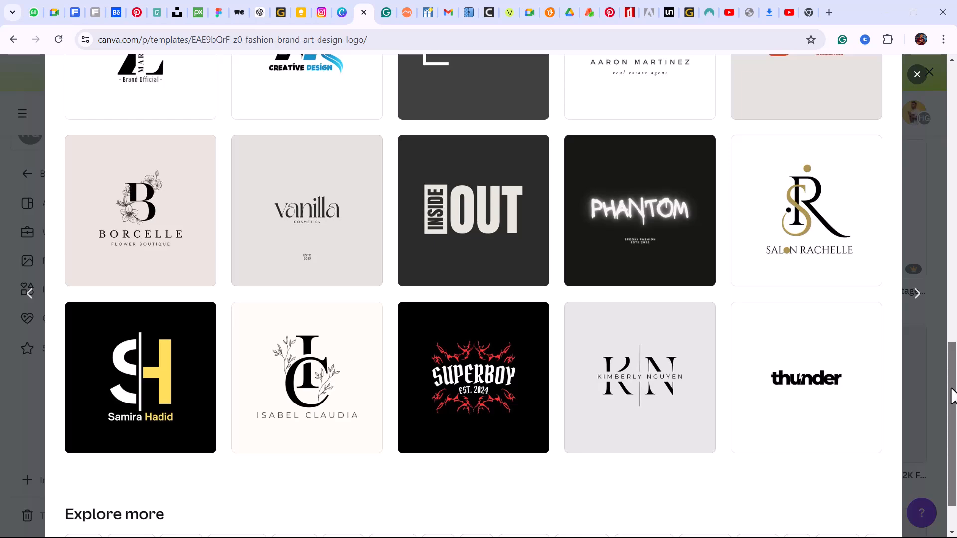
left_click_drag(953, 396, 953, 106)
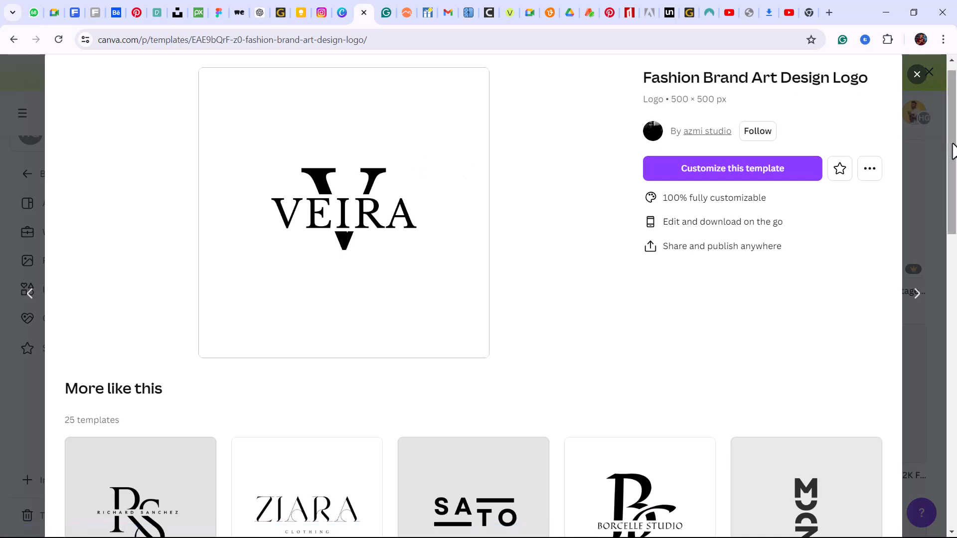
left_click_drag(953, 164, 954, 115)
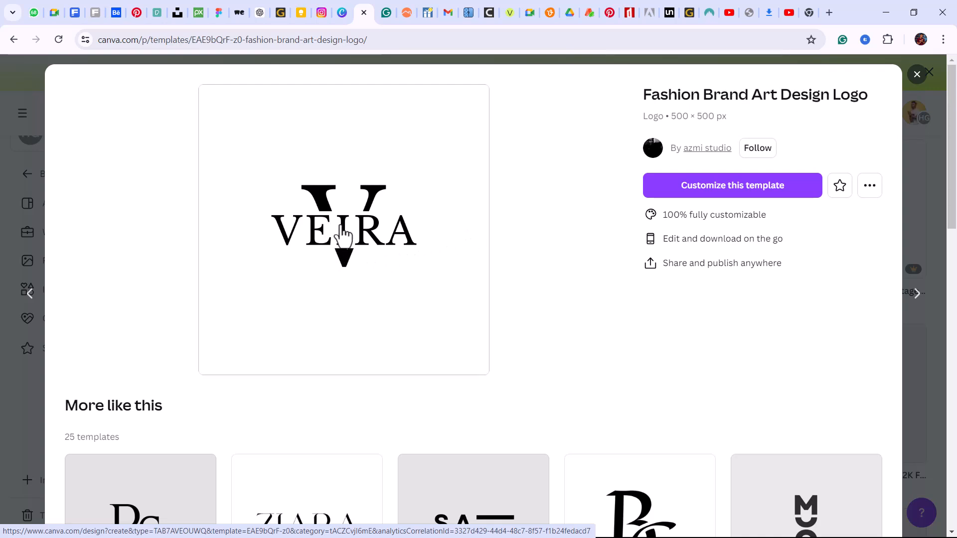
left_click(765, 193)
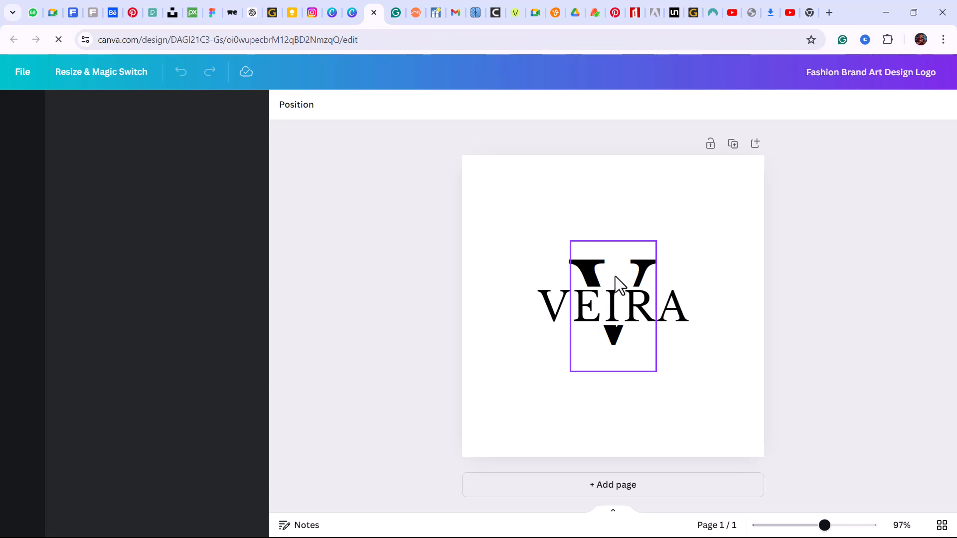
Replace the large letter V in the logo with the letter F.
left_click(595, 256)
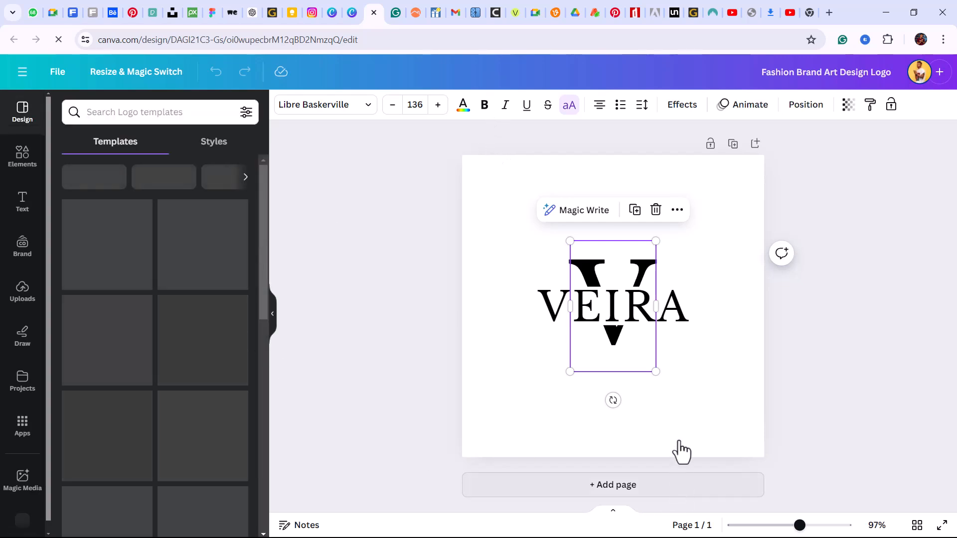
double_click(600, 271)
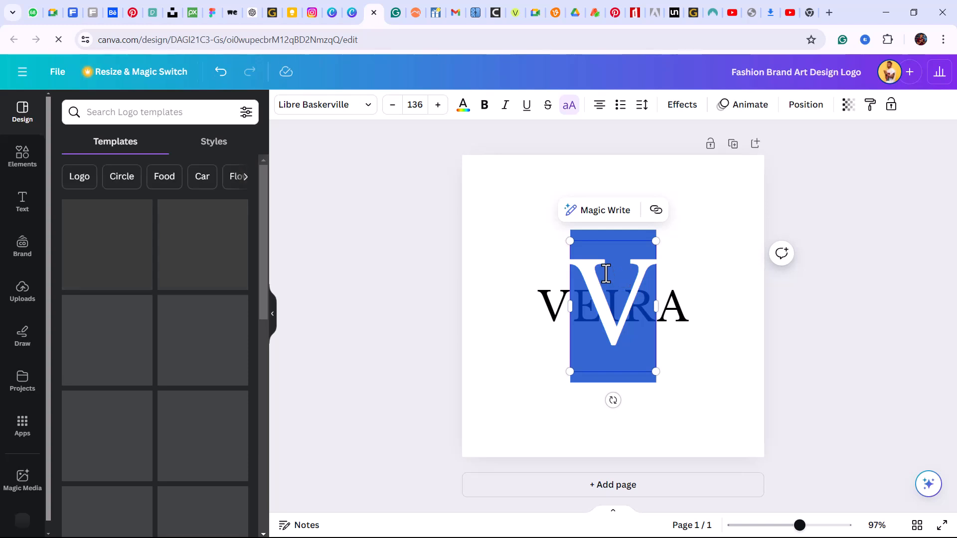
type("F")
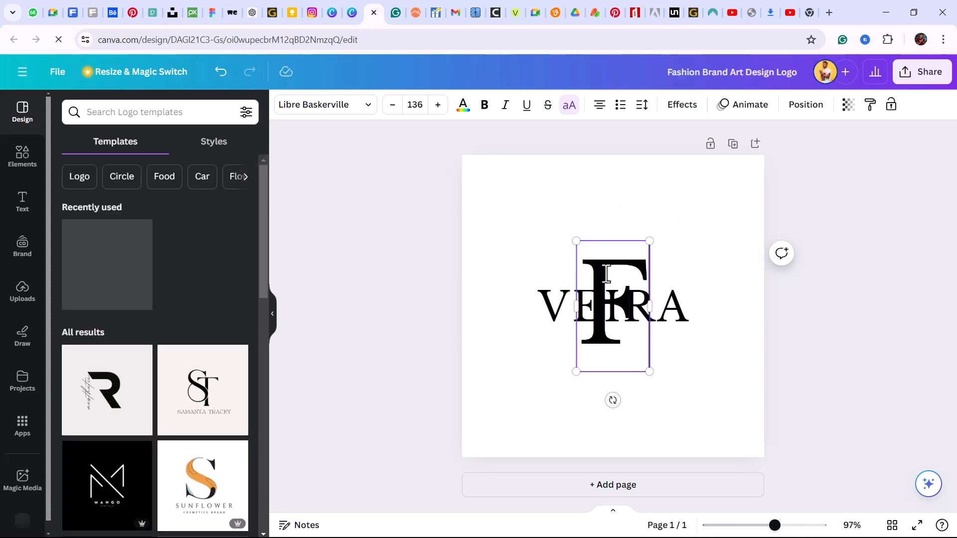
left_click(531, 232)
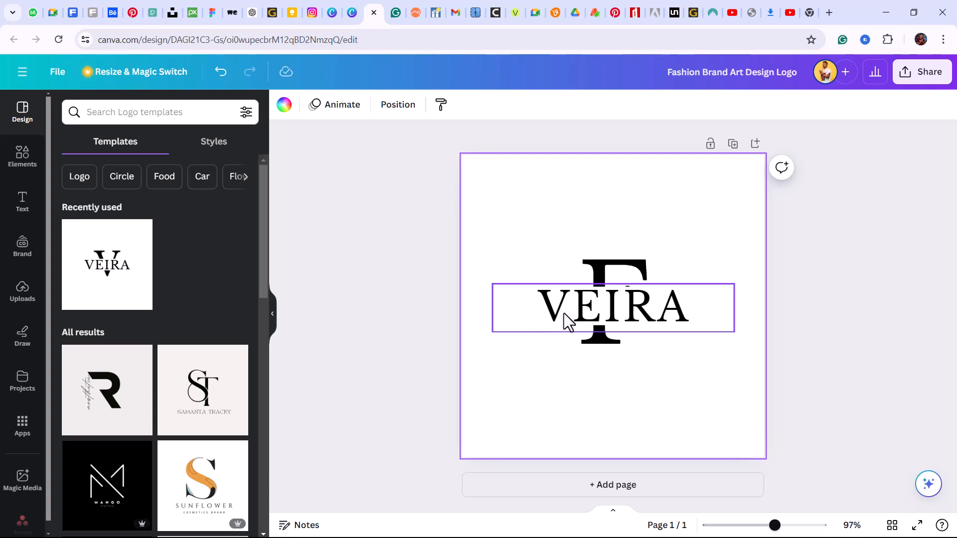
Shrink the VEIRA text to a font size of about 41.4 and reposition it across the middle of the F.
left_click(578, 314)
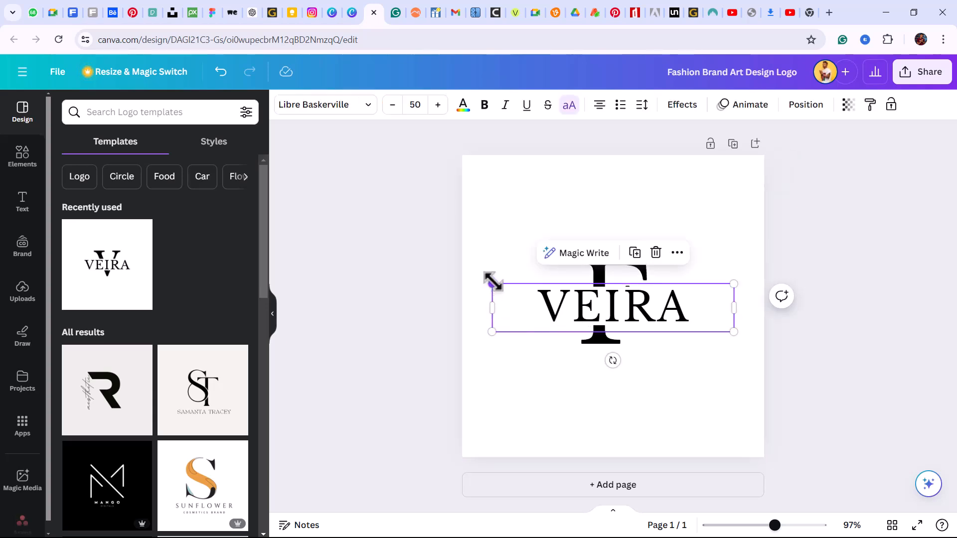
left_click_drag(492, 284, 533, 293)
left_click_drag(661, 310, 640, 310)
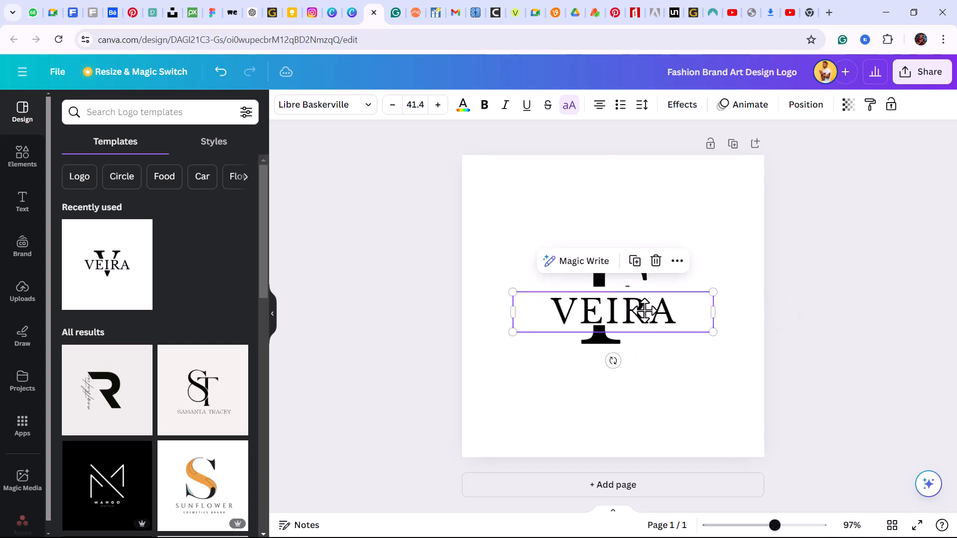
left_click(762, 386)
left_click(843, 355)
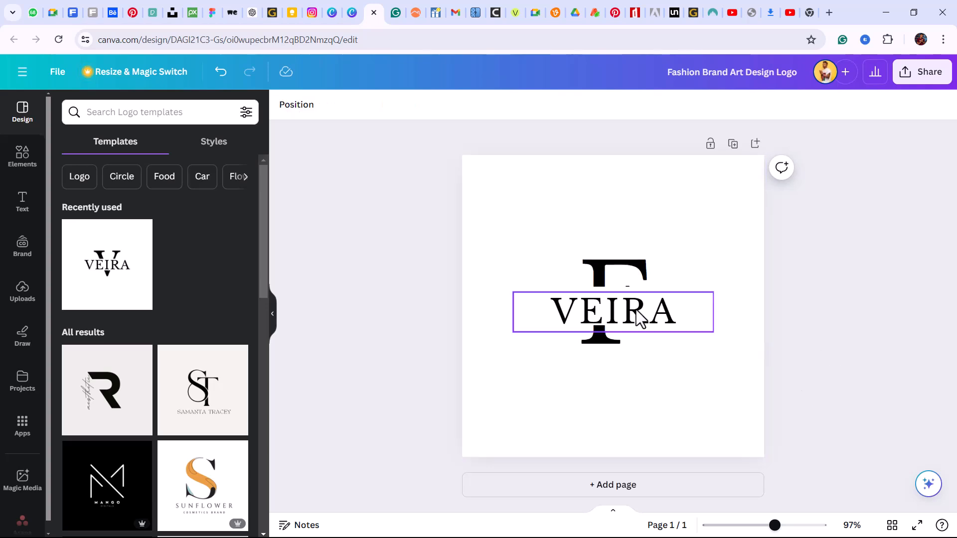
left_click(498, 325)
left_click(614, 316)
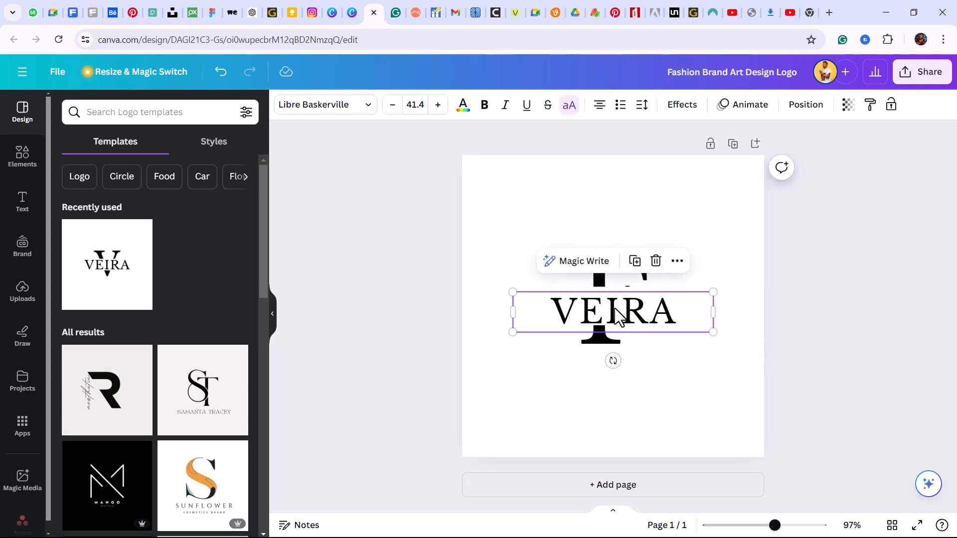
mouse_move(614, 316)
left_mouse_down()
mouse_move(620, 304)
mouse_move(608, 328)
mouse_move(615, 319)
mouse_move(604, 307)
left_mouse_up()
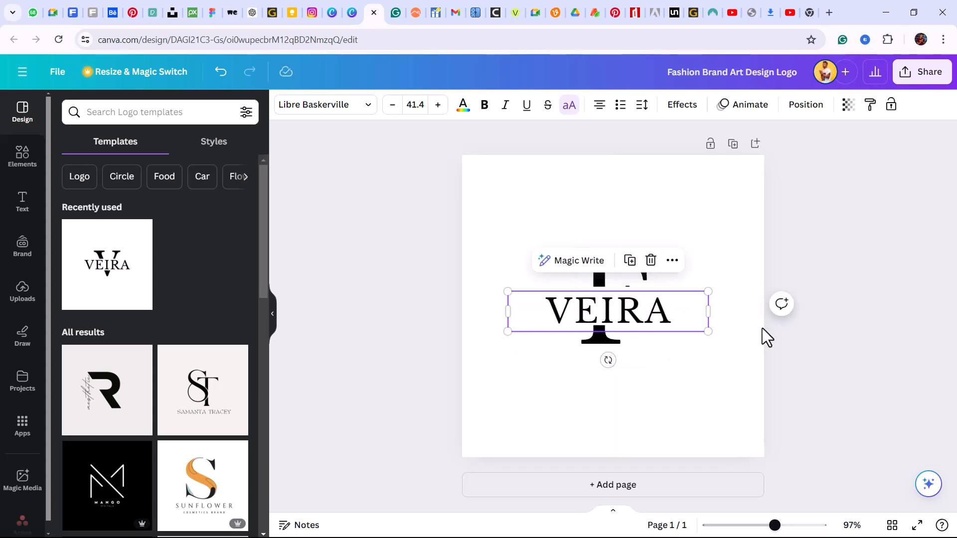
left_click(855, 366)
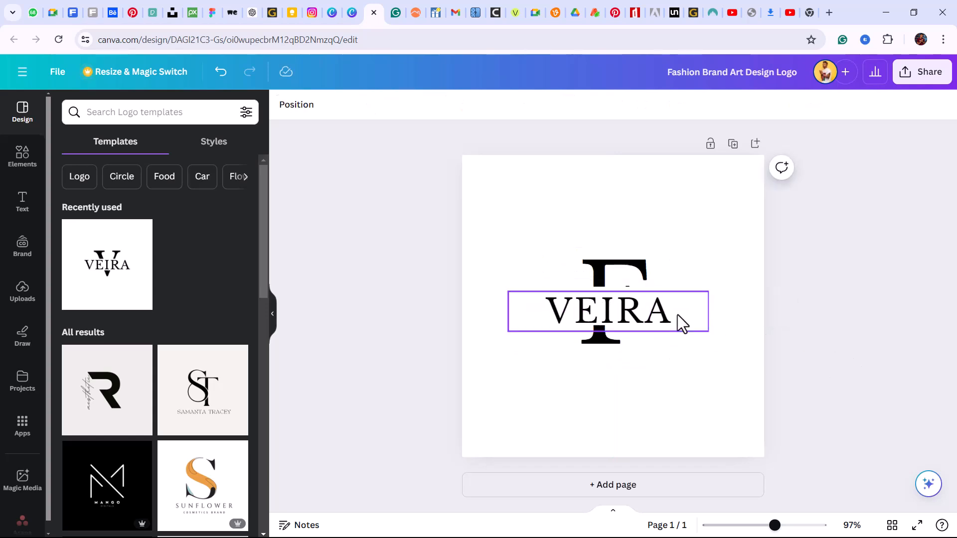
left_click(702, 390)
left_click_drag(637, 310, 651, 410)
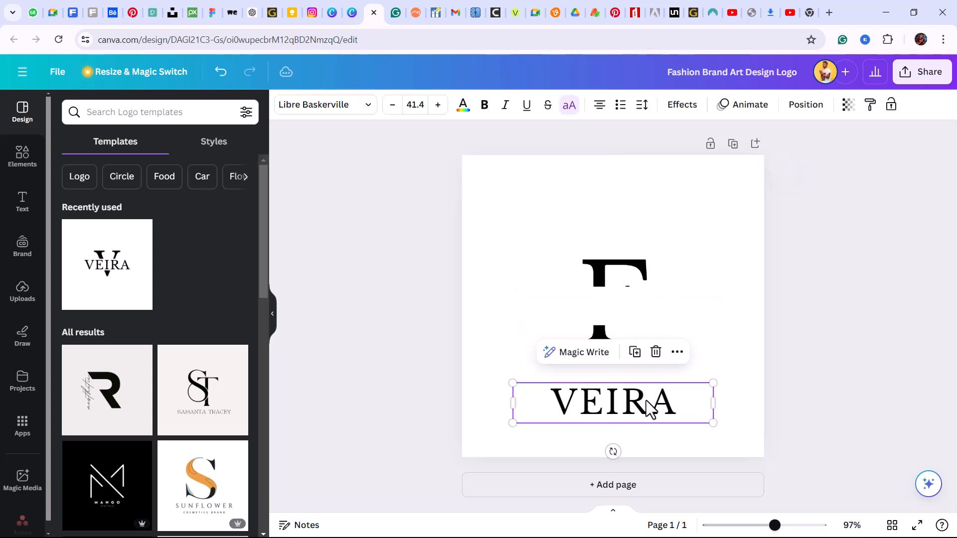
left_click(826, 308)
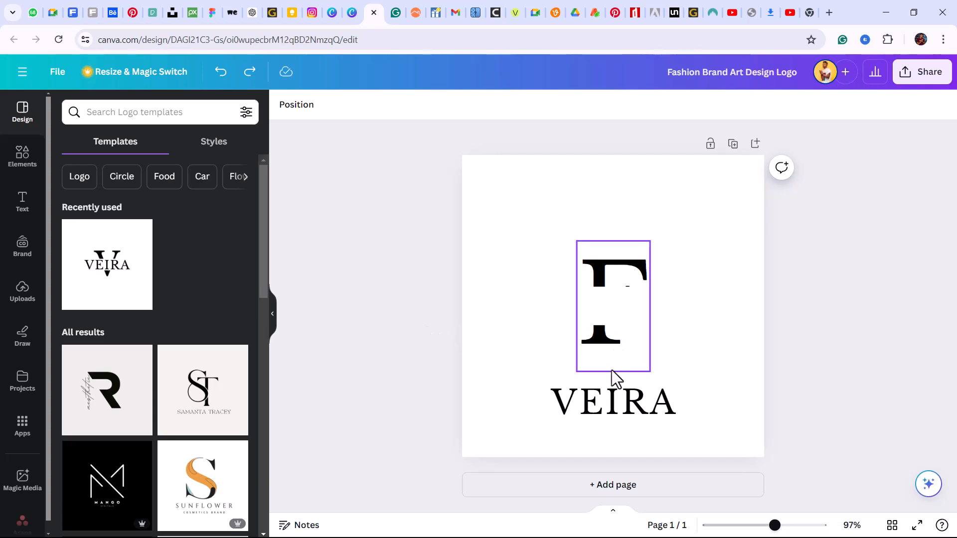
key("ctrl+z")
Scale the VEIRA text and the white block behind it together to about font size 31.1 and reposition them across the F.
left_click(616, 314)
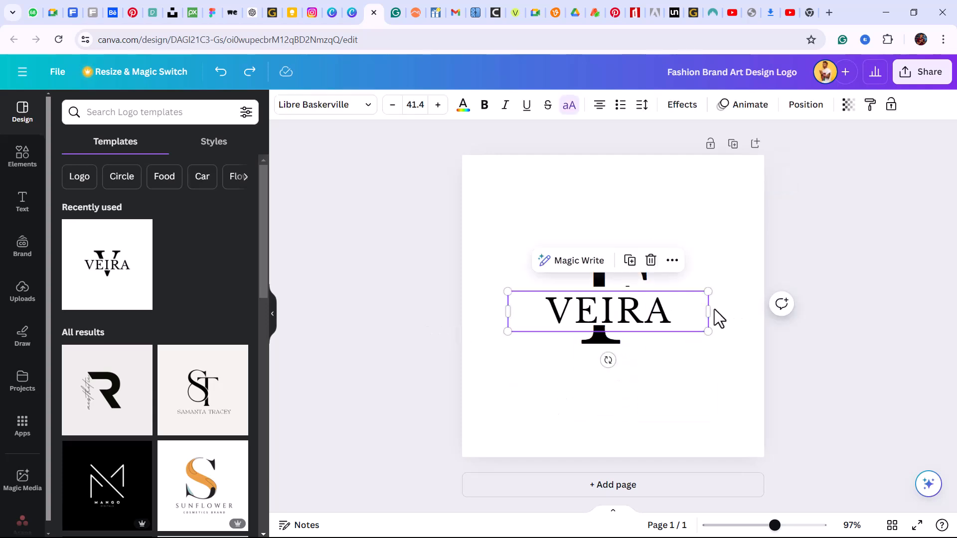
left_click(633, 315, "shift")
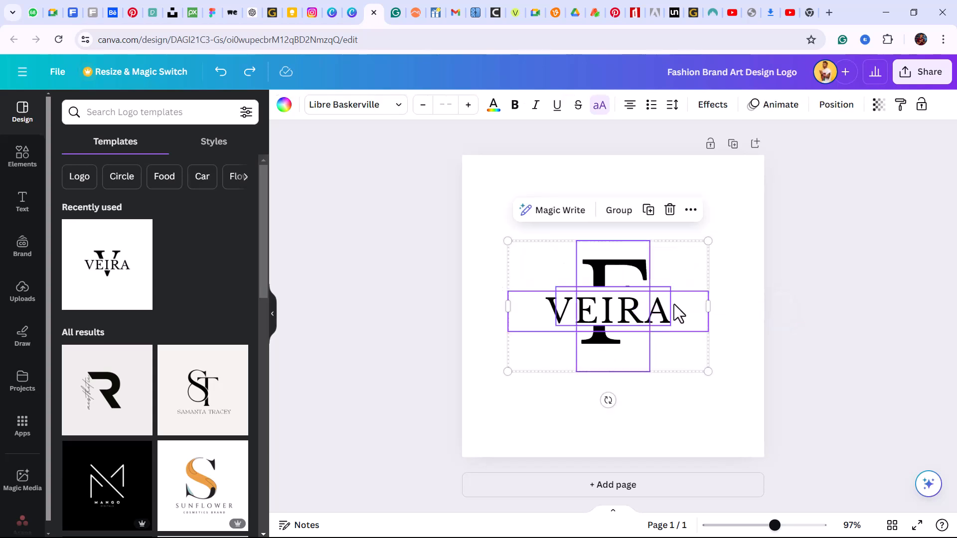
left_click(630, 270, "shift")
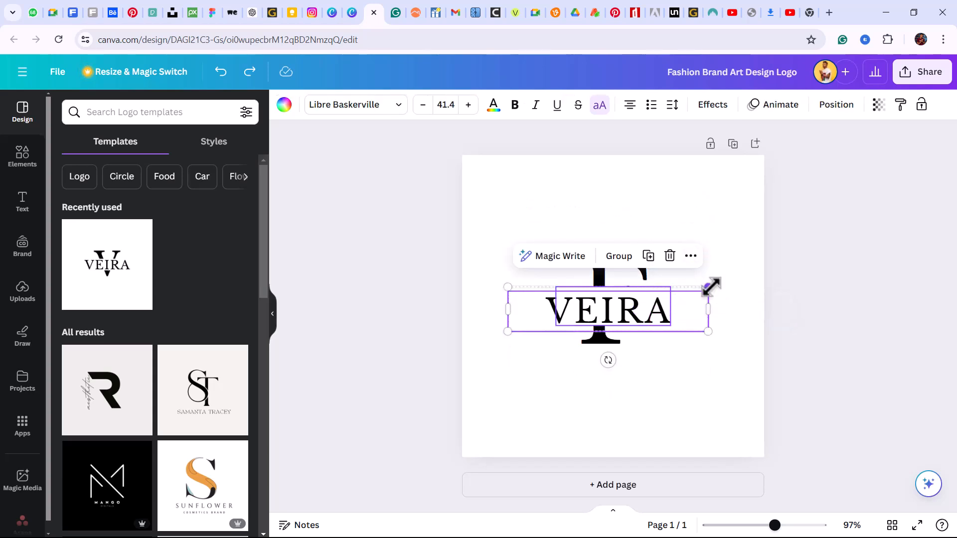
left_click_drag(708, 284, 659, 295)
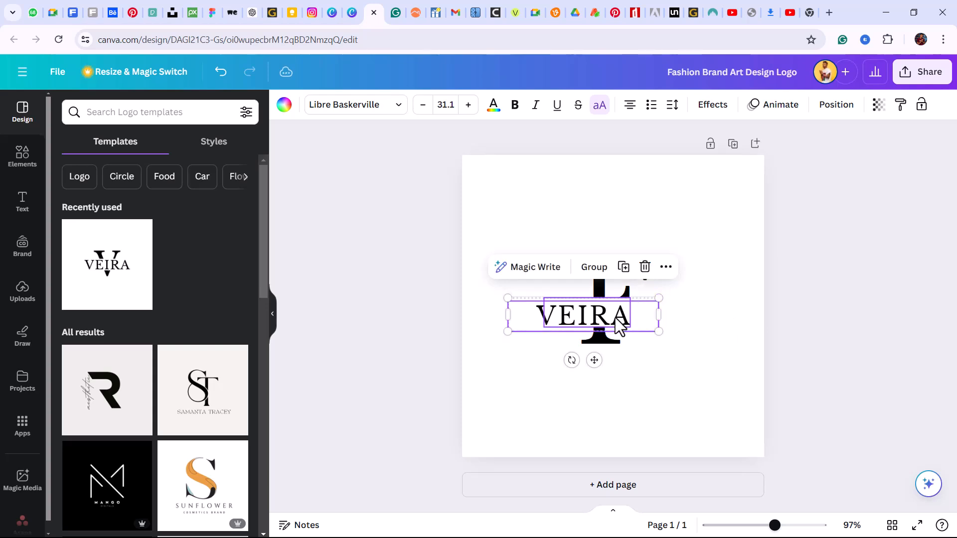
left_click_drag(615, 318, 637, 314)
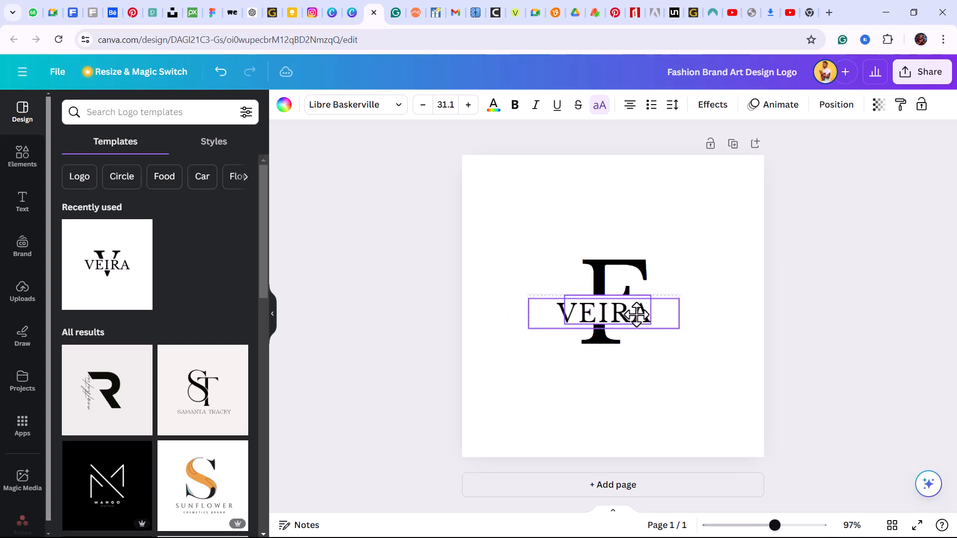
left_click(665, 431)
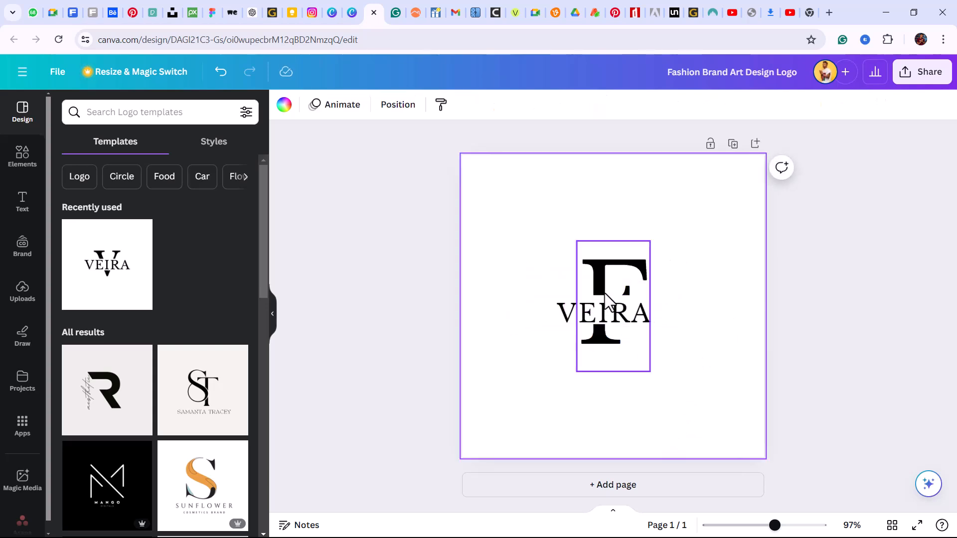
left_click_drag(572, 212, 390, 312)
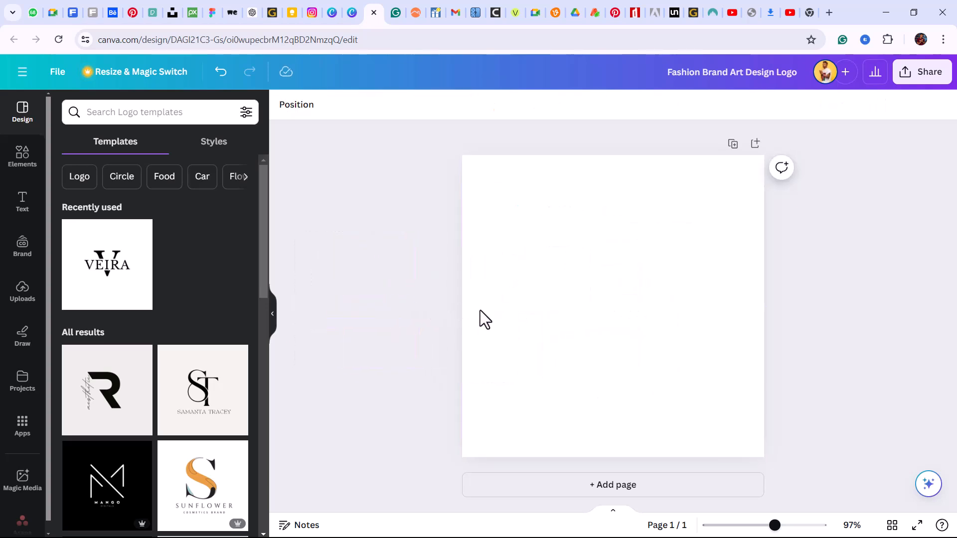
key("ctrl+z")
left_click(634, 349)
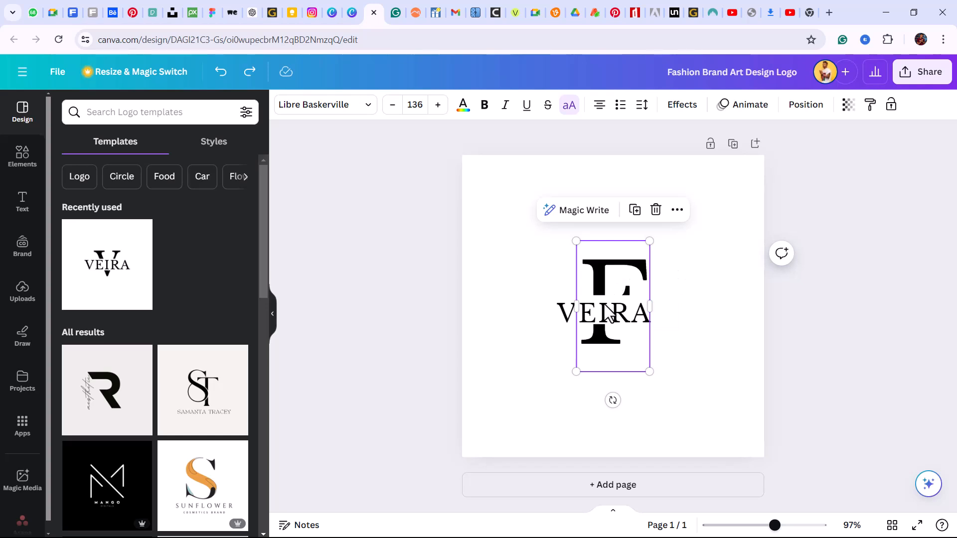
left_click(547, 317)
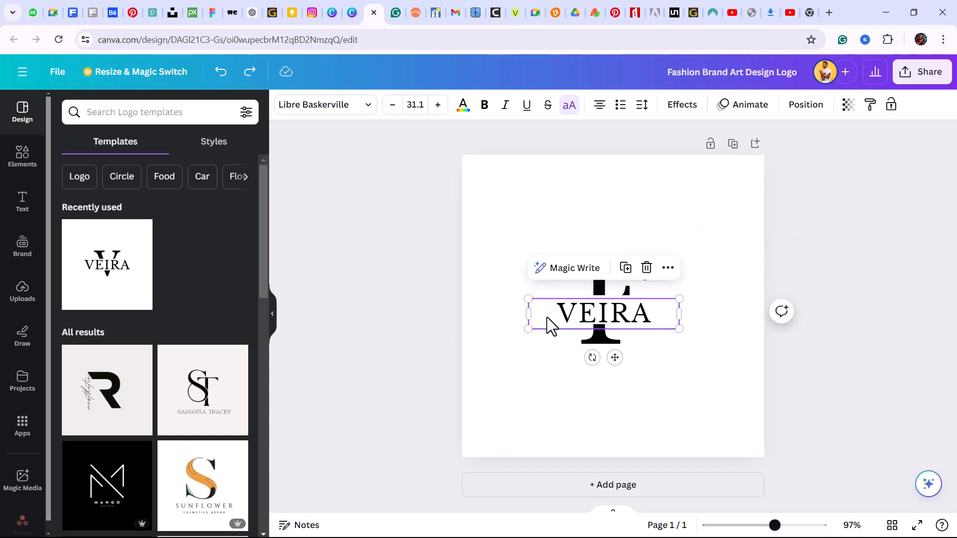
left_click(693, 356)
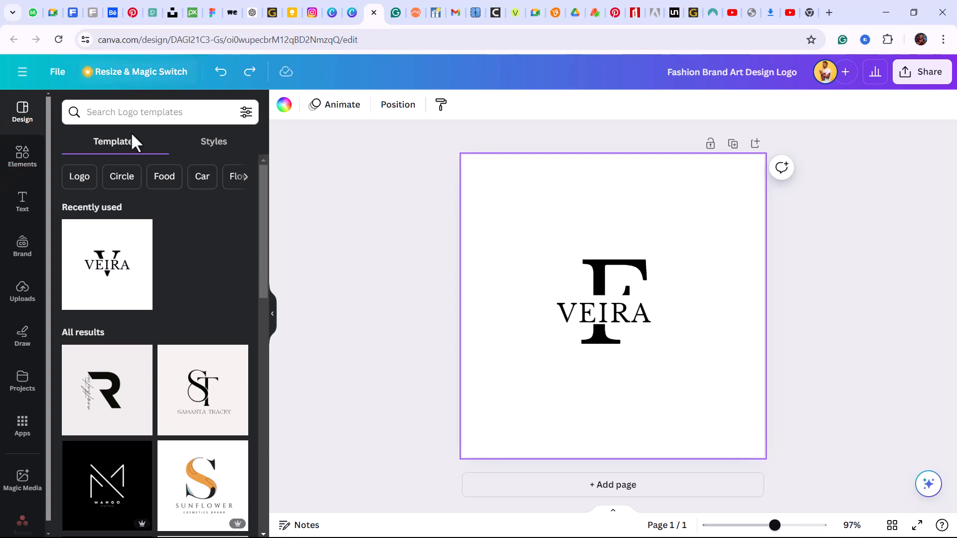
Replace the VEIRA text across the F with "FUSION".
left_click(600, 314)
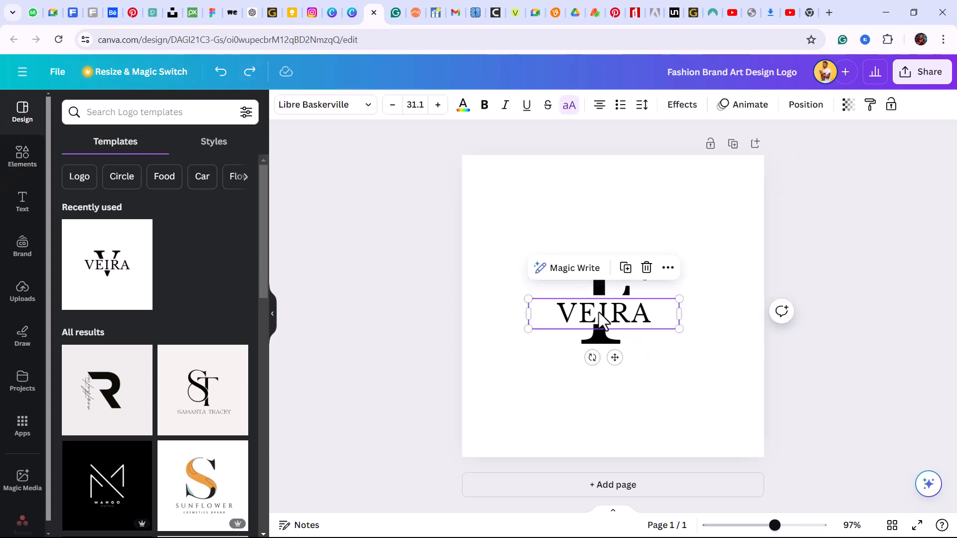
double_click(572, 310)
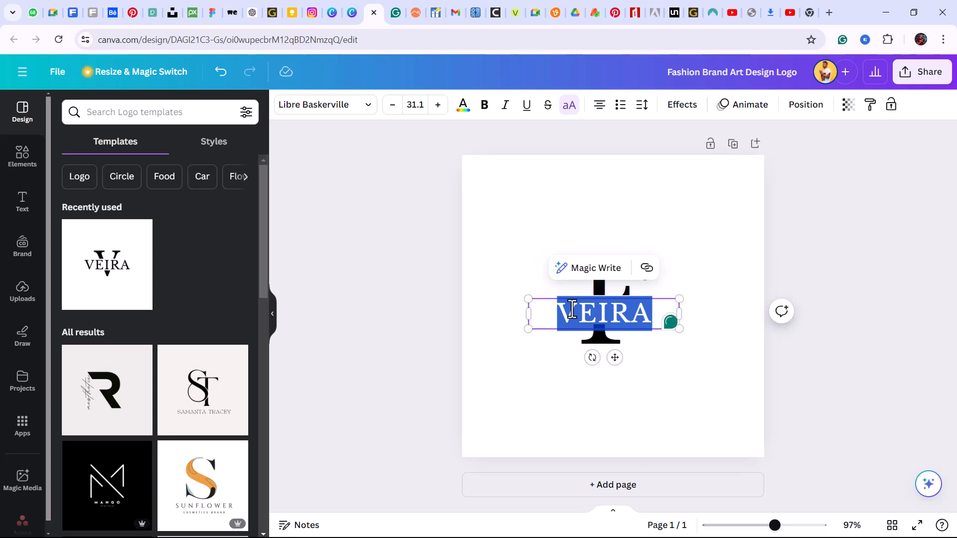
type("F")
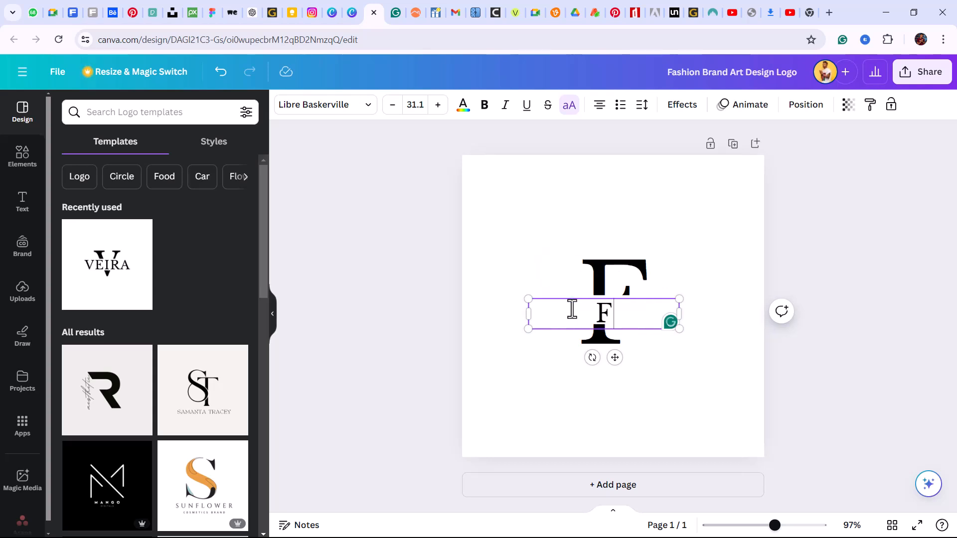
type("USION")
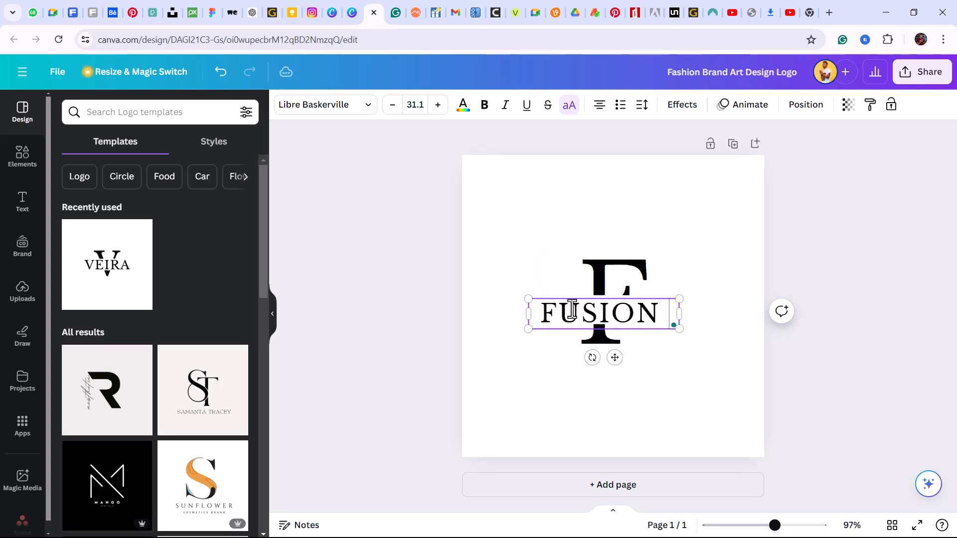
key("BackSpace")
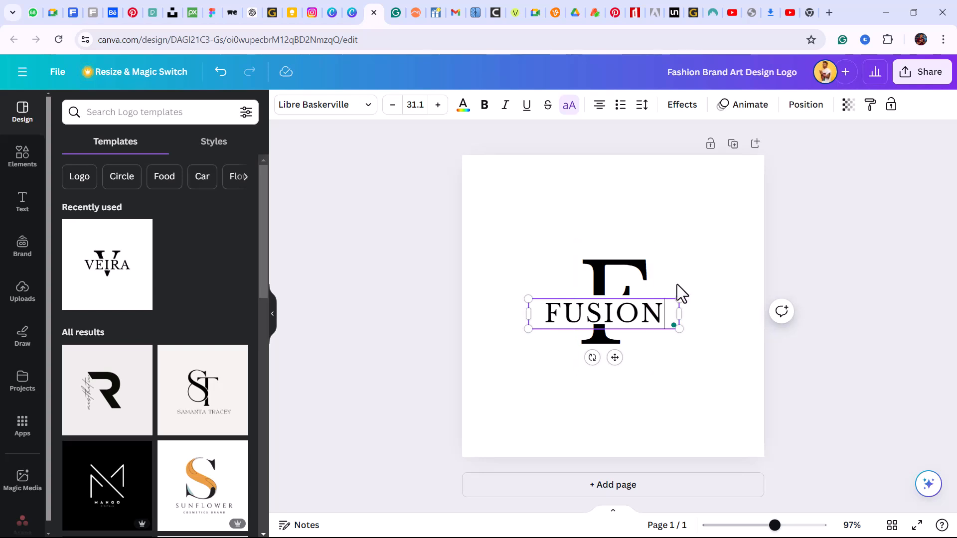
left_click(694, 283)
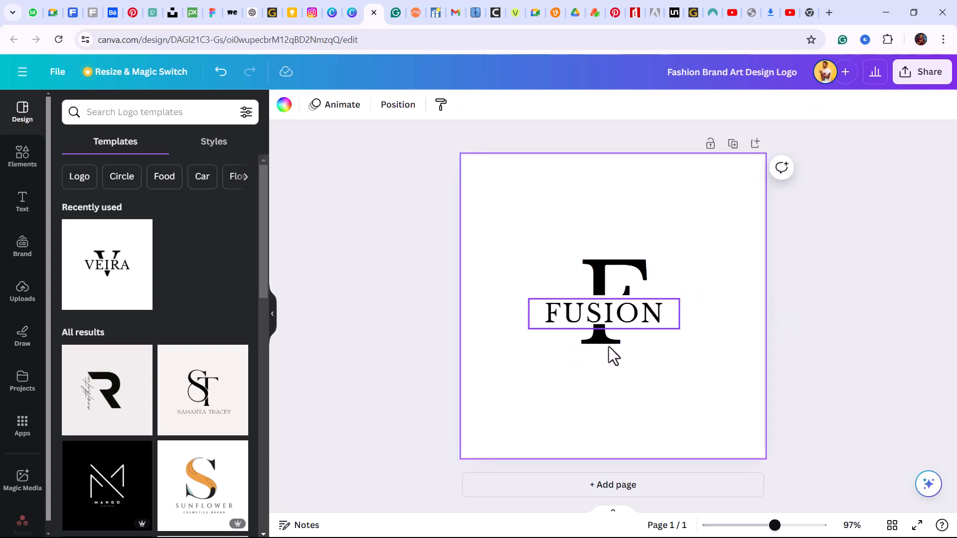
left_click(618, 313)
left_click(602, 207, "shift")
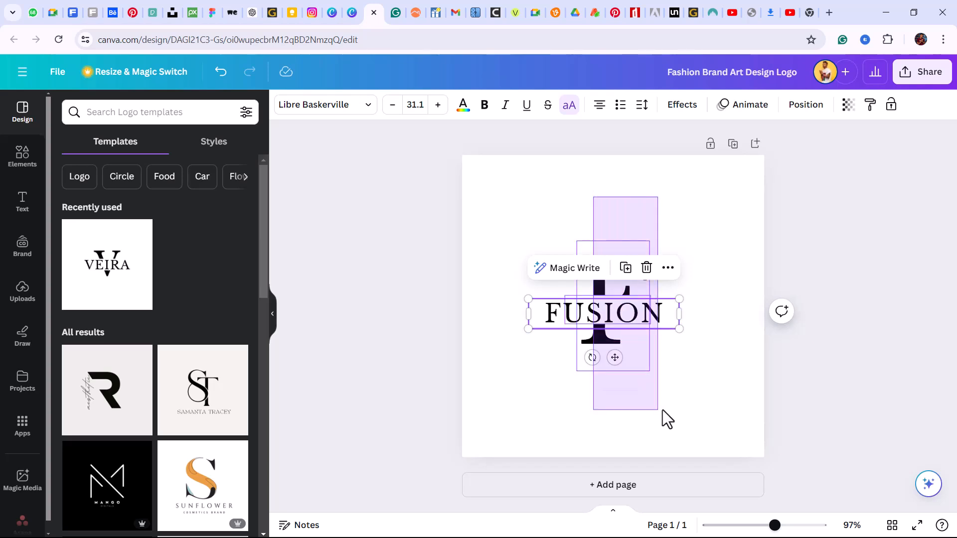
left_click(717, 312)
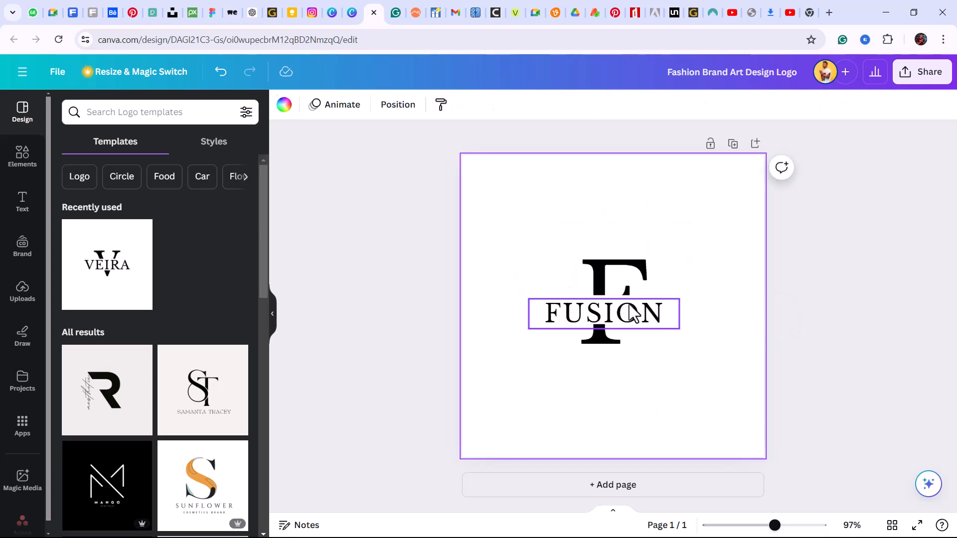
Duplicate the FUSION text, place the copy below the F near the page's lower edge, and change its wording to "WEARS".
left_click(626, 313)
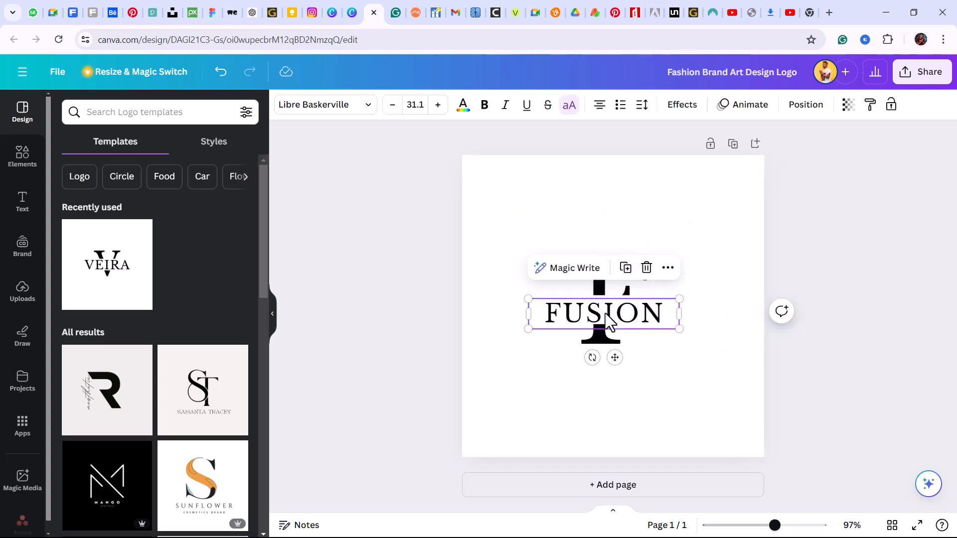
left_click(626, 269)
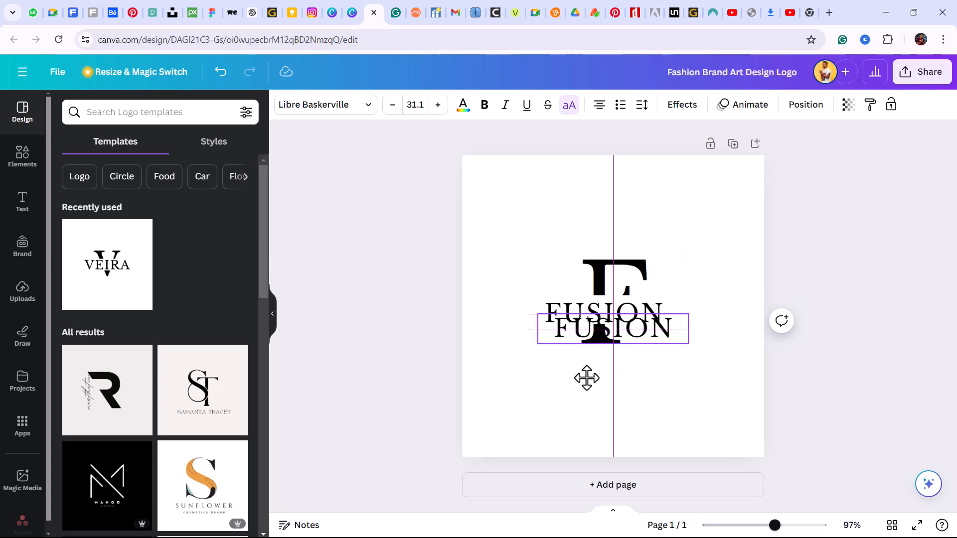
left_click_drag(598, 327, 564, 431)
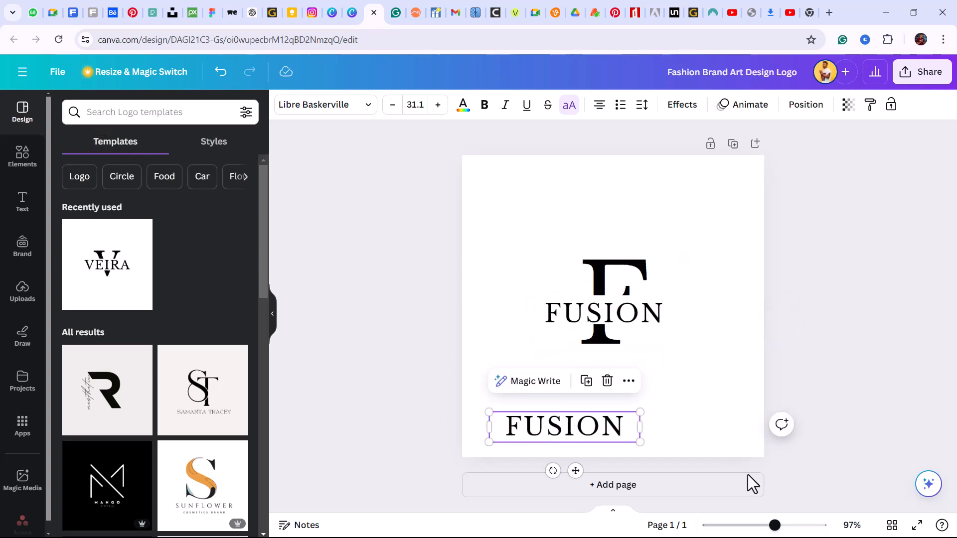
left_click(575, 426)
double_click(576, 426)
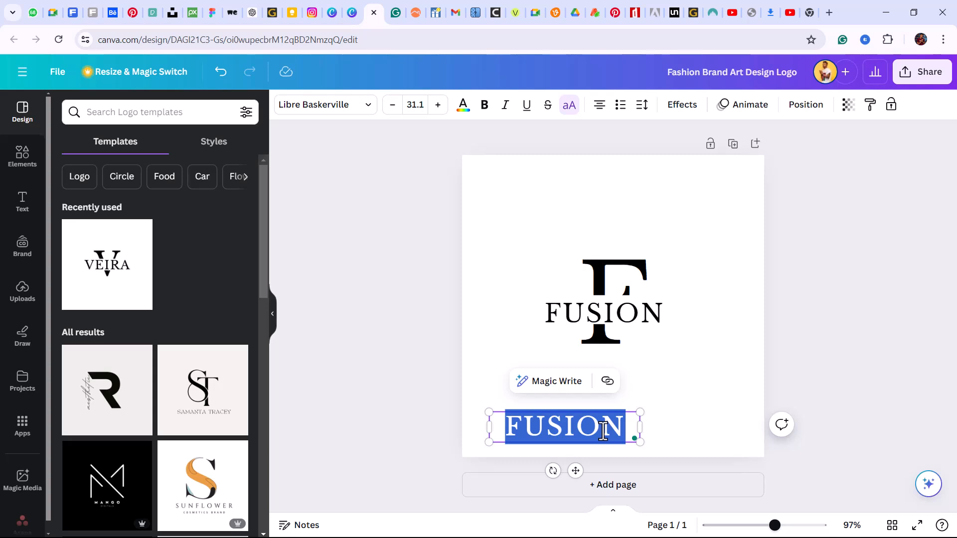
type("WEARS")
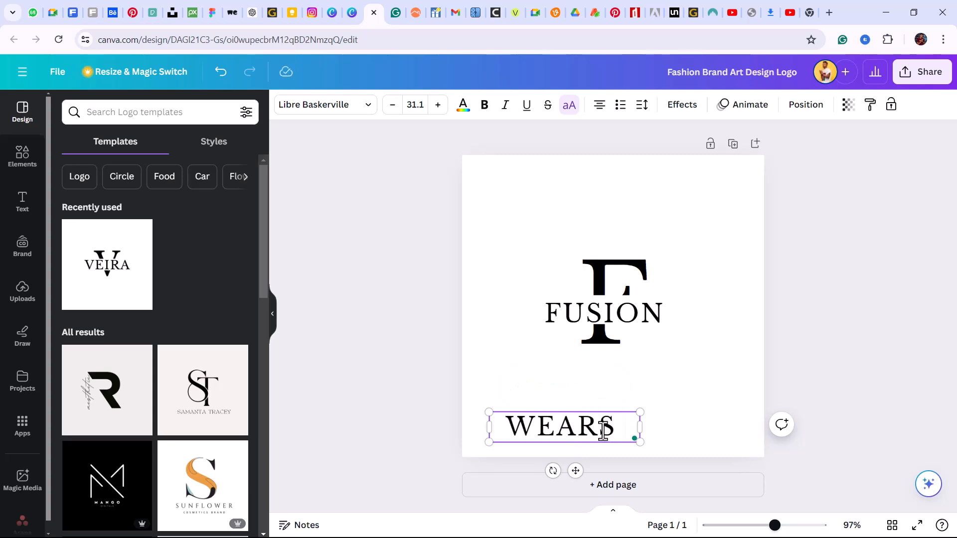
Shrink the WEARS text to a font size of about 8.1 and place it under the end of FUSION.
key("BackSpace")
left_click_drag(642, 411, 646, 331)
left_click(614, 421)
left_click(740, 347)
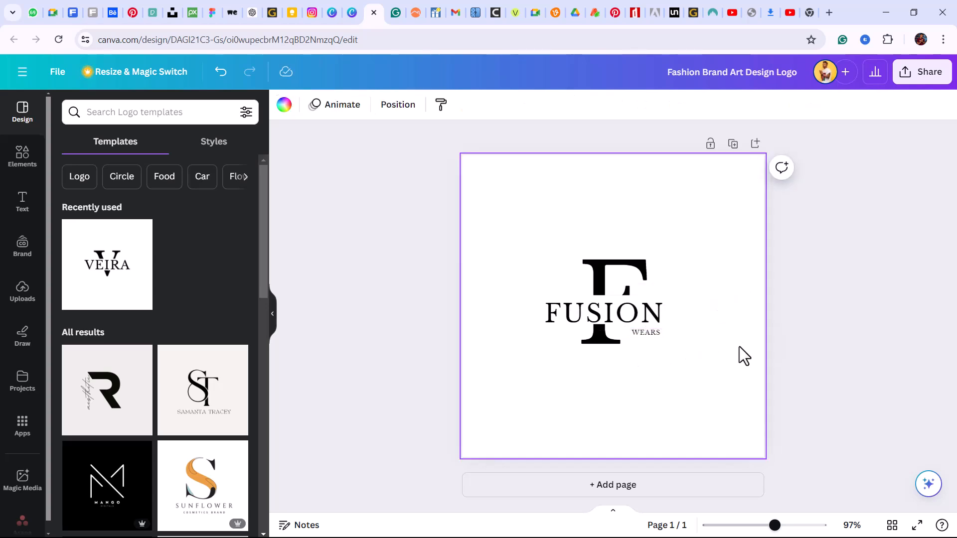
Fine-tune the position of the WEARS text so it sits close beneath the ON of FUSION.
left_click_drag(775, 525, 803, 526)
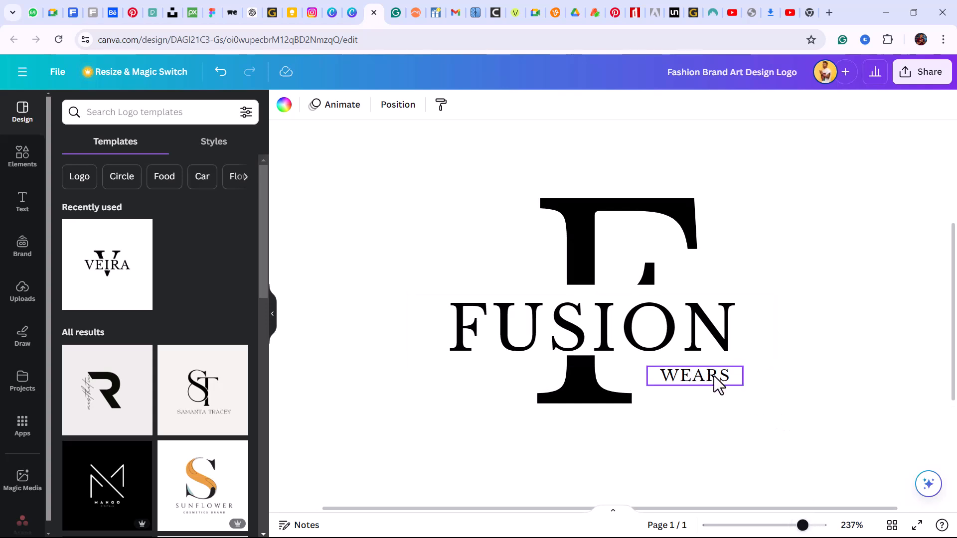
left_click_drag(718, 385, 714, 370)
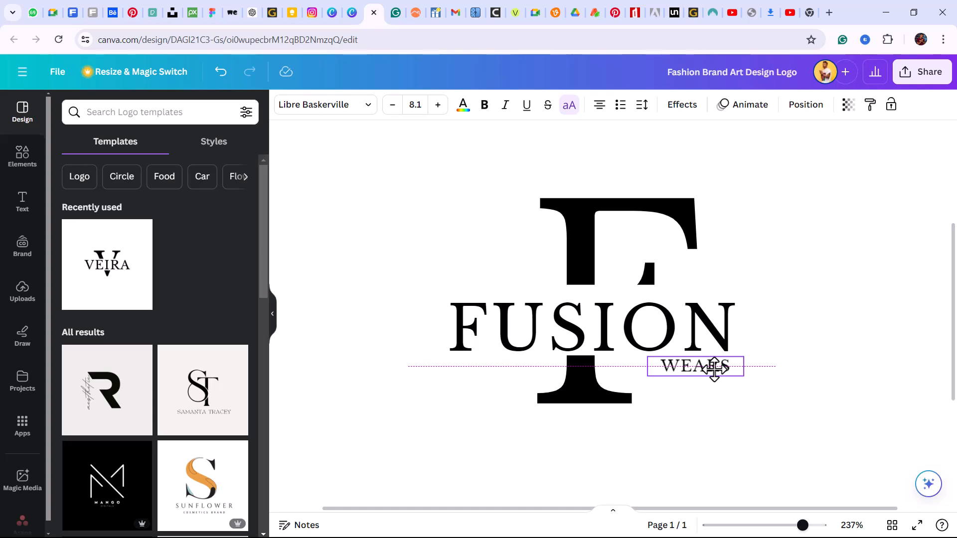
left_click_drag(714, 369, 716, 381)
left_click(901, 444)
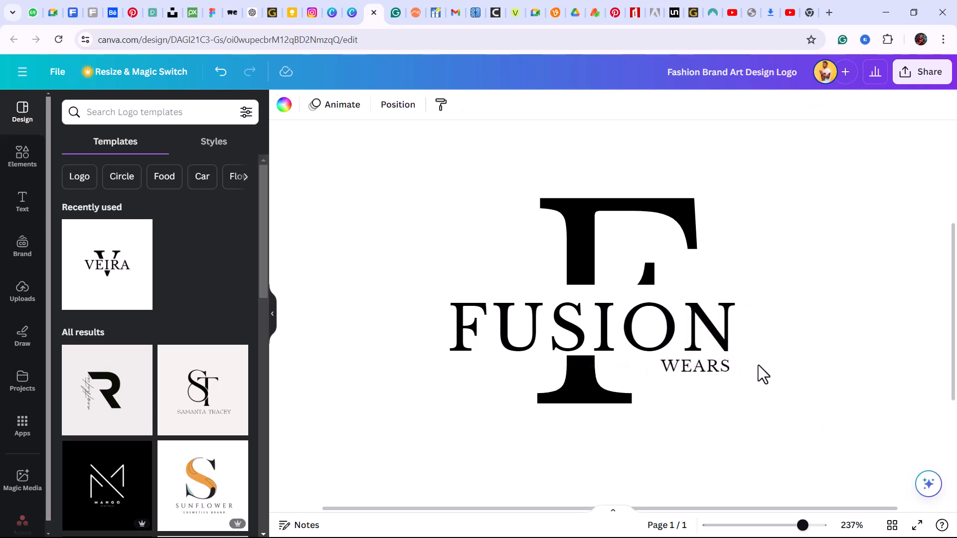
left_click(702, 375)
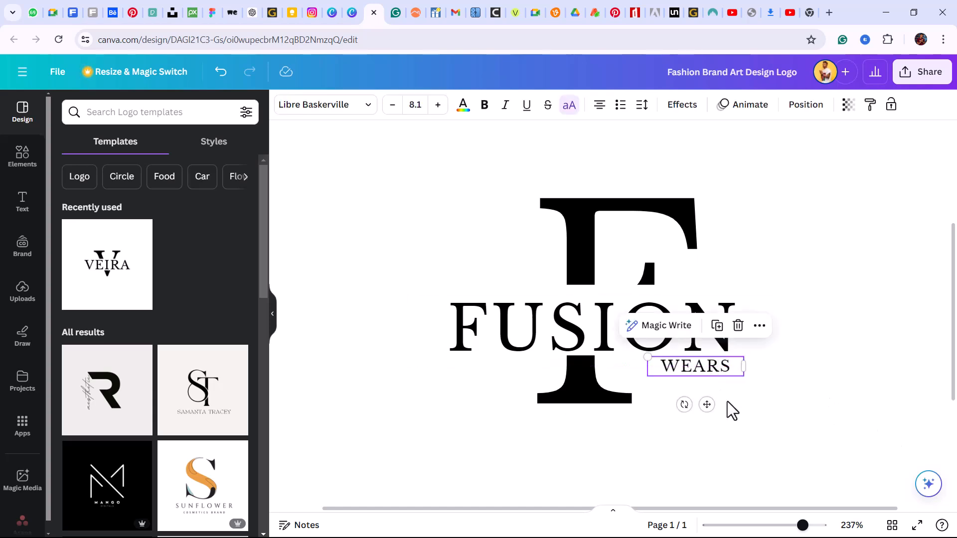
left_click_drag(709, 362, 711, 368)
left_click(839, 226)
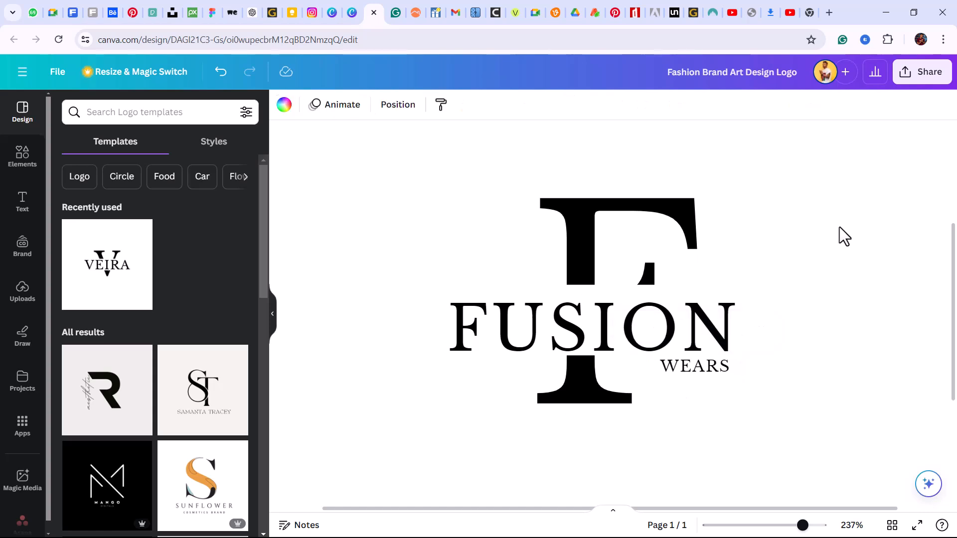
Enlarge the WEARS text to a font size of about 9.6 and realign it under the end of FUSION.
key("ctrl+minus")
key("ctrl+minus")
key("ctrl+minus")
key("ctrl+minus")
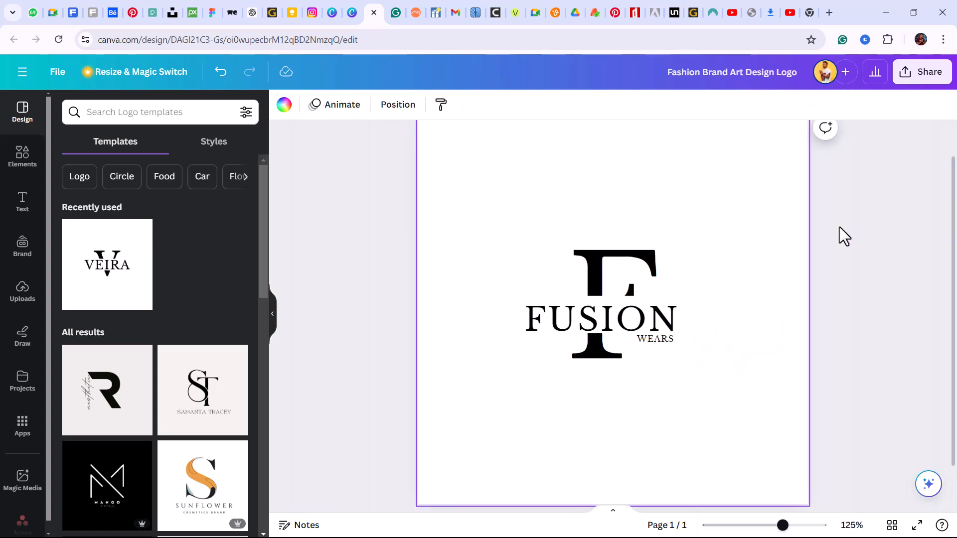
key("ctrl+plus")
key("ctrl+minus")
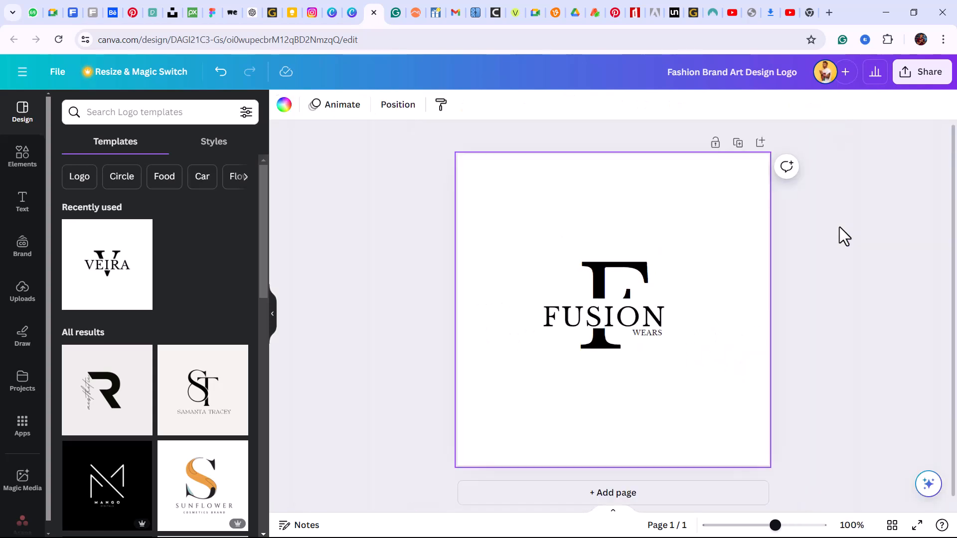
left_click(653, 337)
key("ctrl+plus")
key("ctrl+plus")
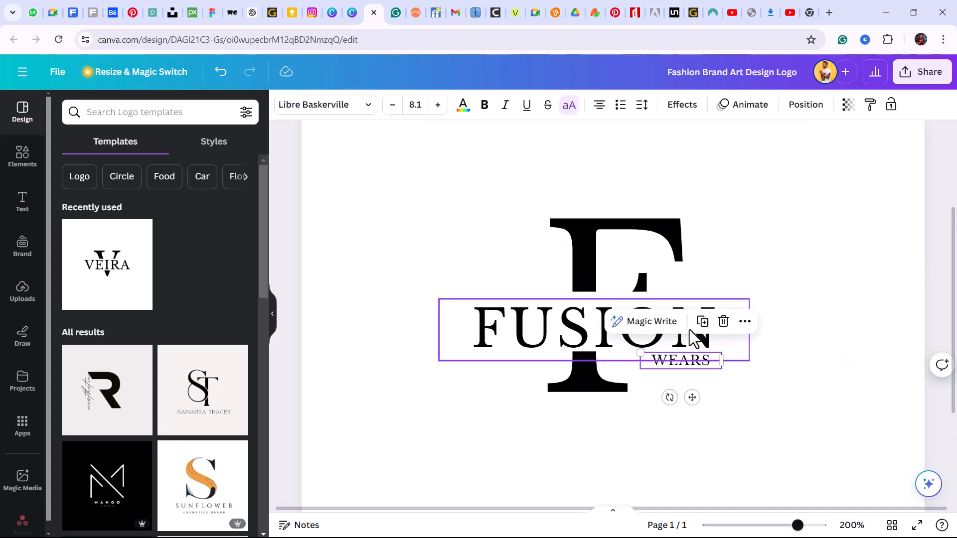
key("ctrl+plus")
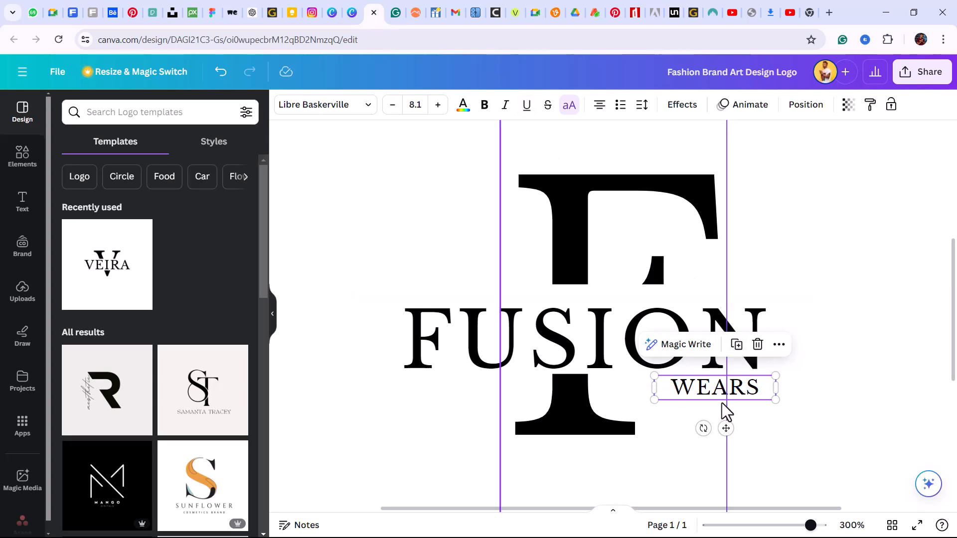
left_click_drag(654, 400, 632, 404)
left_click_drag(709, 398, 714, 399)
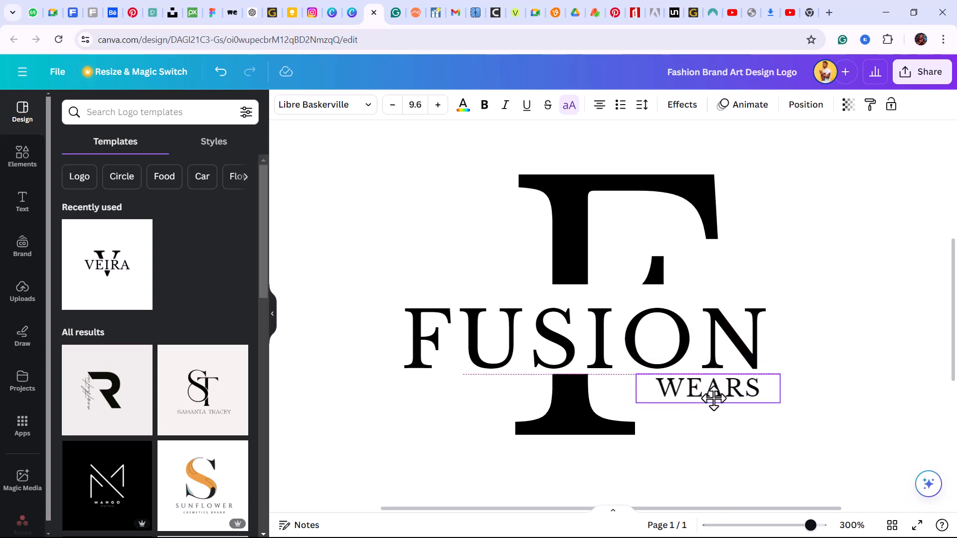
left_click(909, 240)
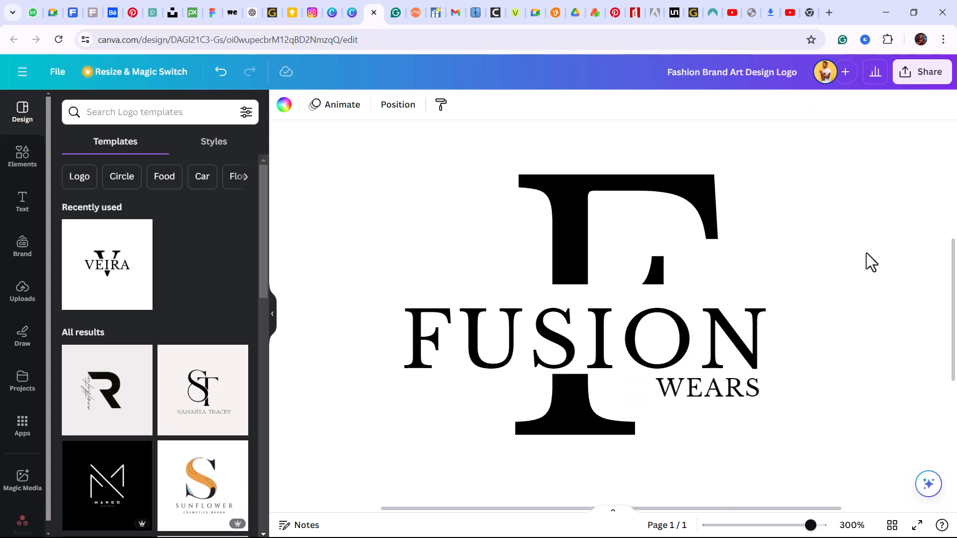
Nudge the WEARS text slightly down and to the right to leave a small gap below FUSION.
left_click(718, 396)
key("Right")
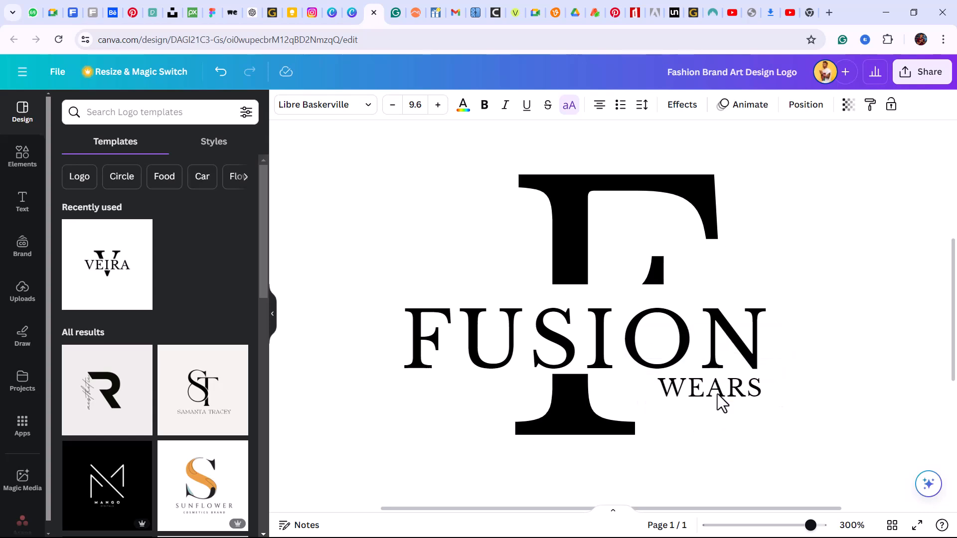
key("Down")
key("Down")
key("Down")
key("Left")
key("Up")
key("Up")
key("Right")
key("Down")
key("Left")
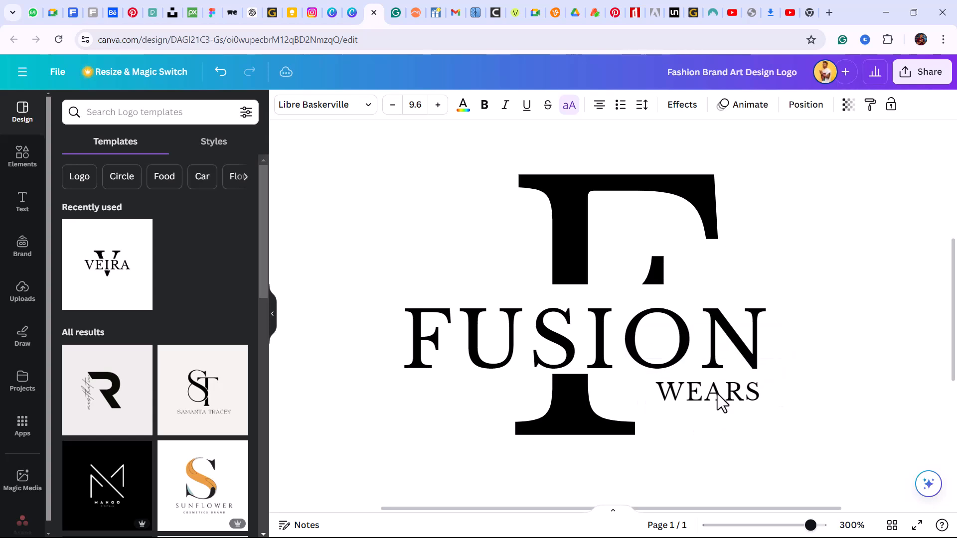
key("Right")
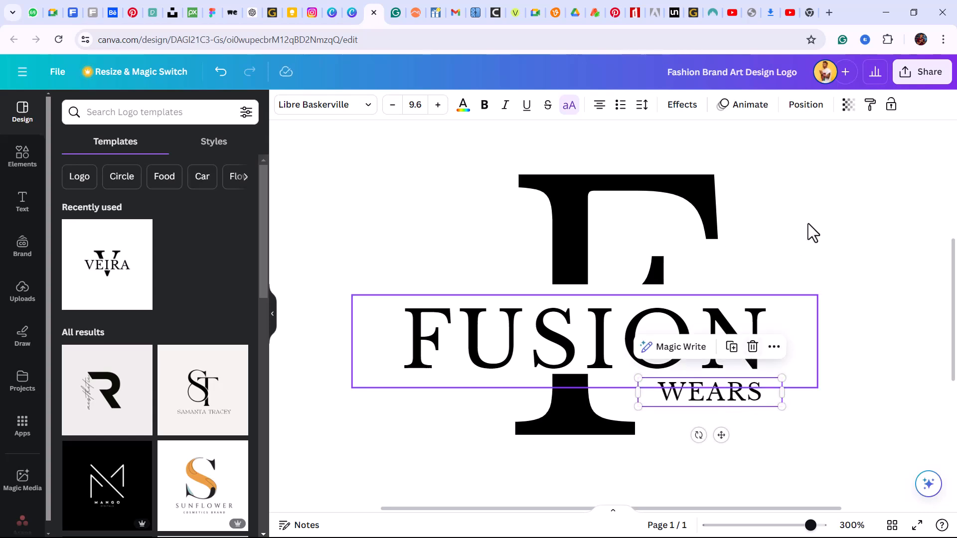
left_click(807, 231)
Scale the FUSION text and the white block behind it together to a font size of about 28.2.
left_click(483, 357)
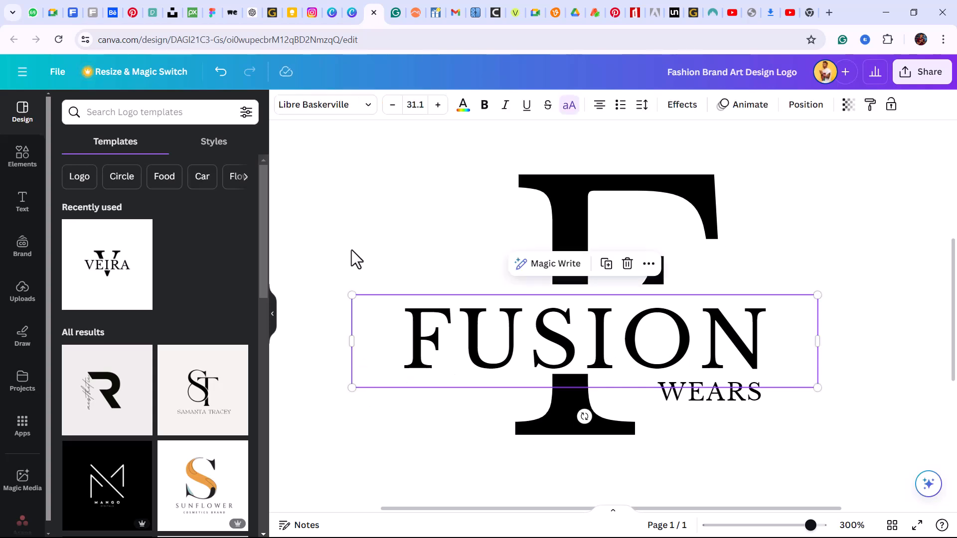
left_click_drag(351, 251, 398, 428)
left_click_drag(466, 178, 449, 458)
left_click_drag(352, 388, 398, 372)
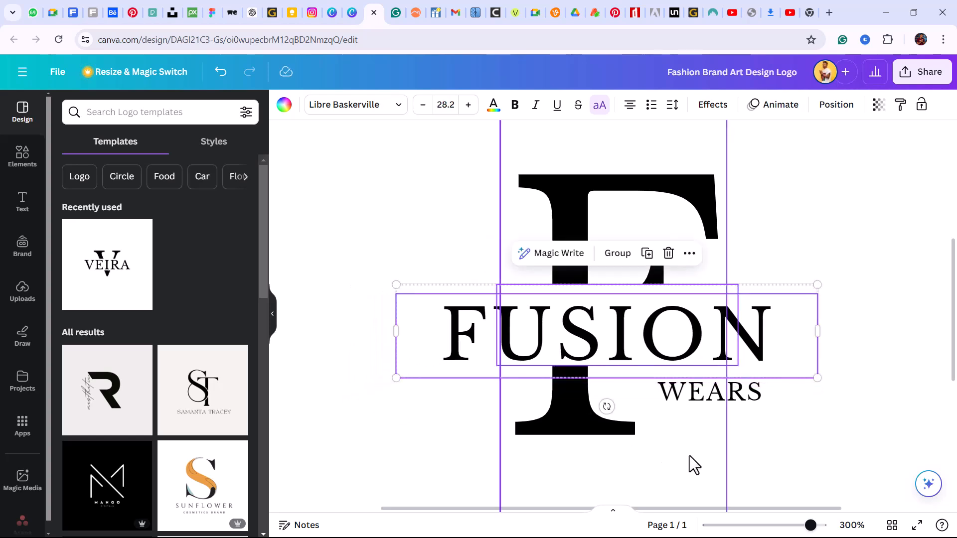
left_click(830, 426)
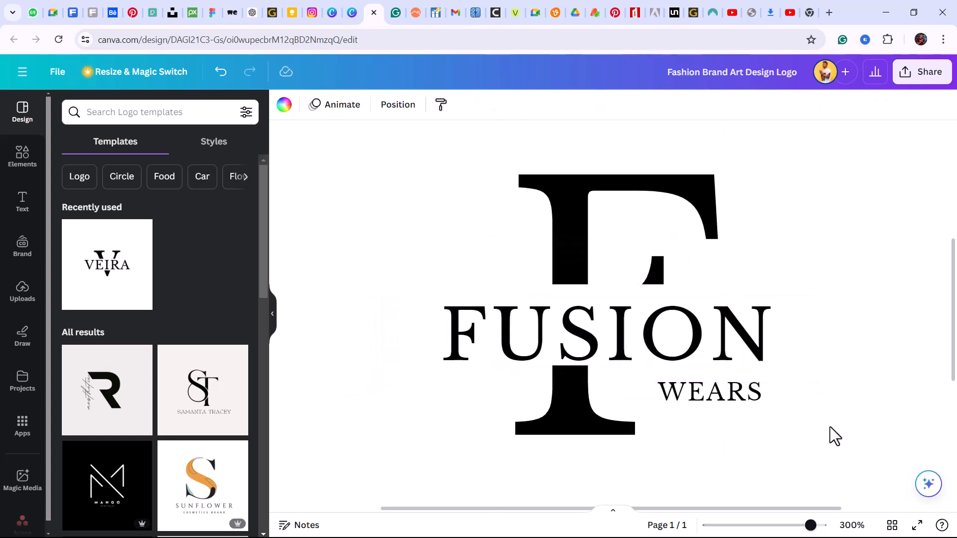
Move the FUSION and WEARS texts together so FUSION is centred across the gap in the F.
key("ctrl+0")
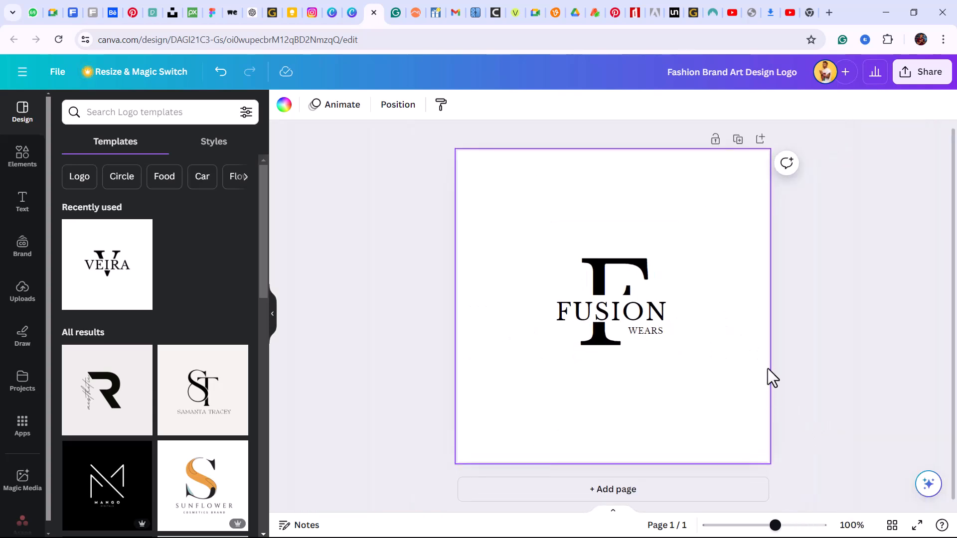
left_click_drag(694, 339, 647, 310)
left_click(698, 329)
left_click_drag(700, 352, 661, 313)
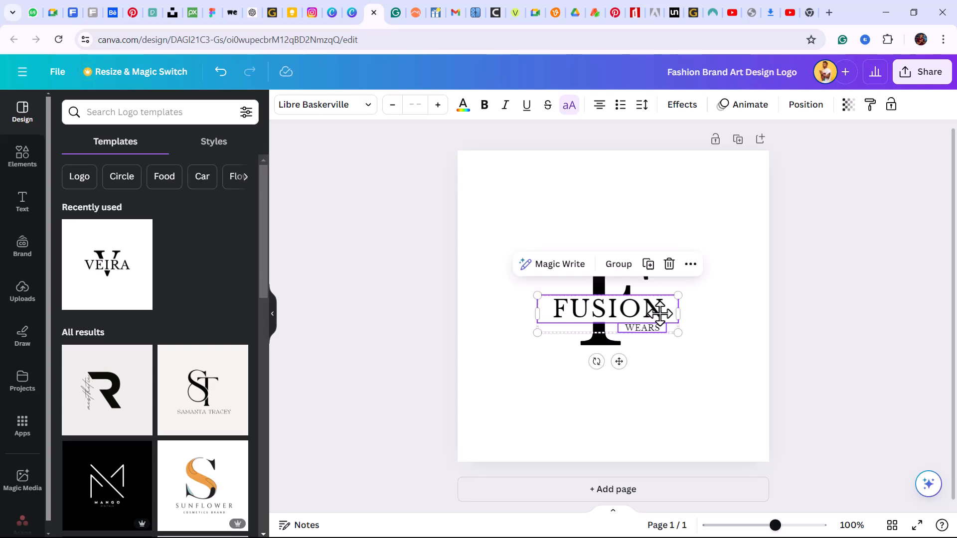
left_click(821, 285)
left_click_drag(677, 346, 660, 313)
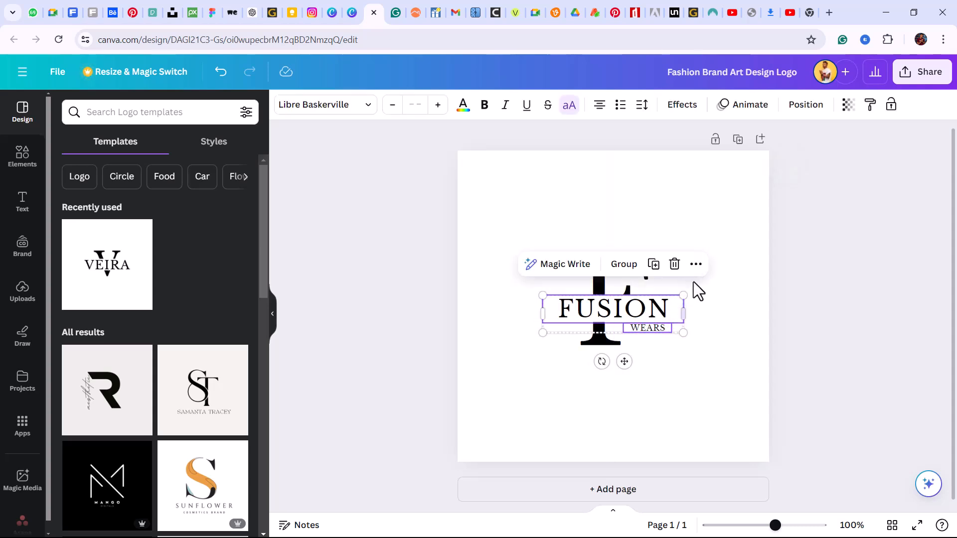
left_click(709, 302)
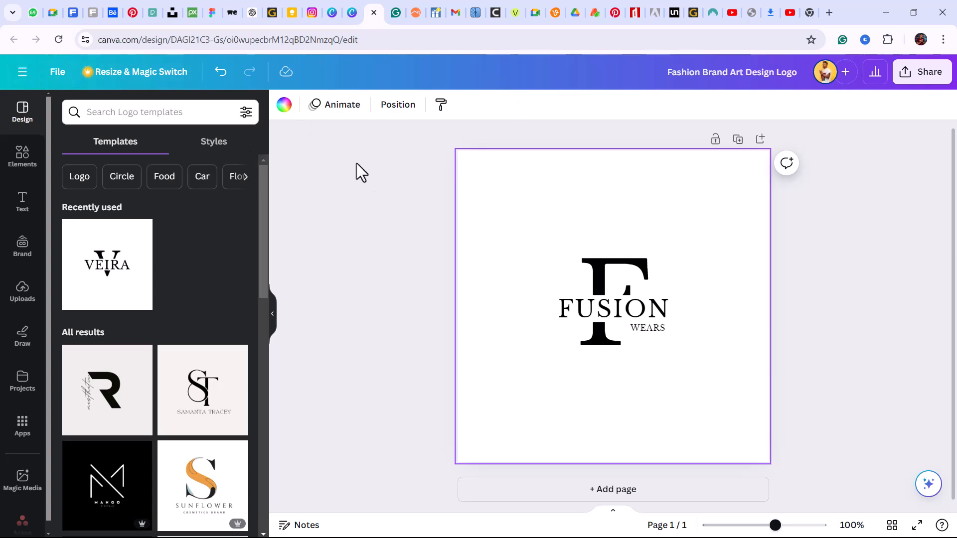
left_click(905, 357)
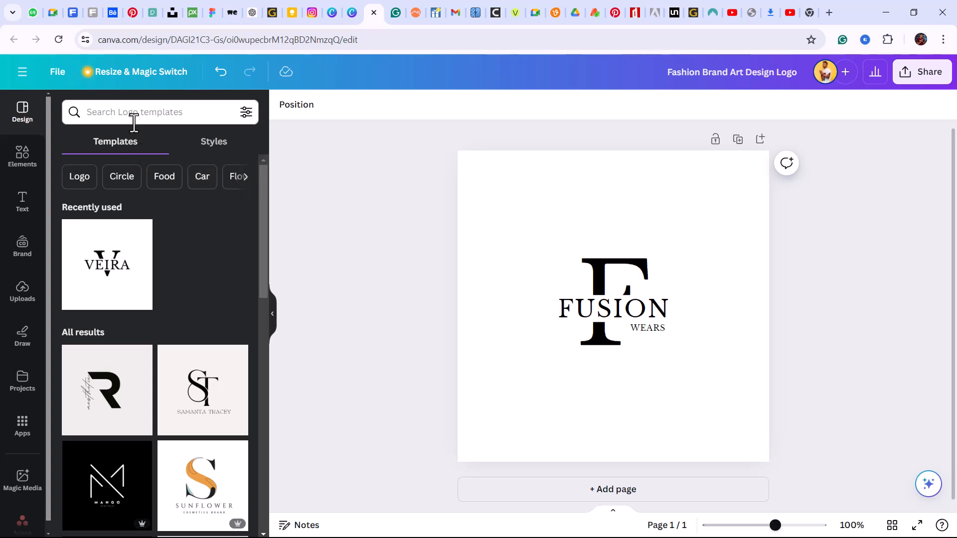
left_click_drag(266, 221, 270, 307)
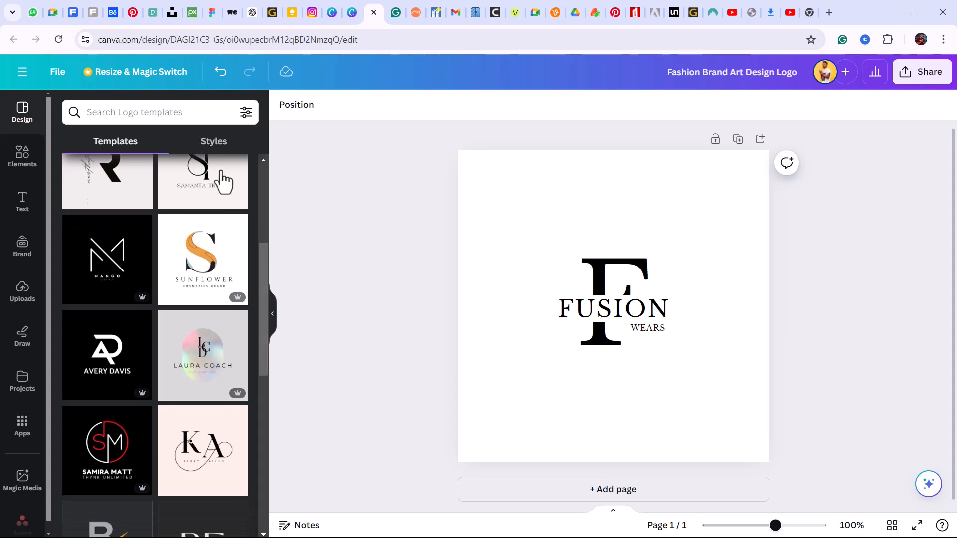
left_click(166, 111)
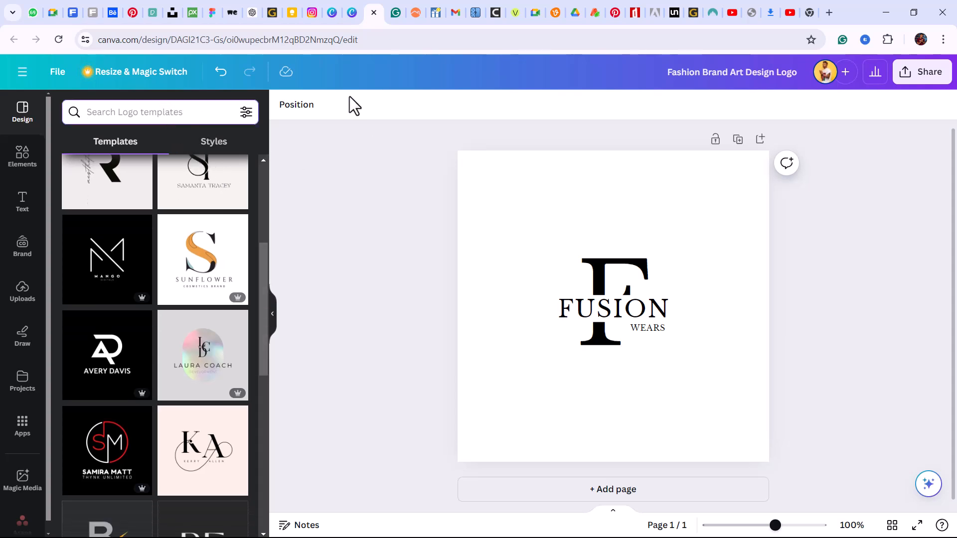
left_click(316, 170)
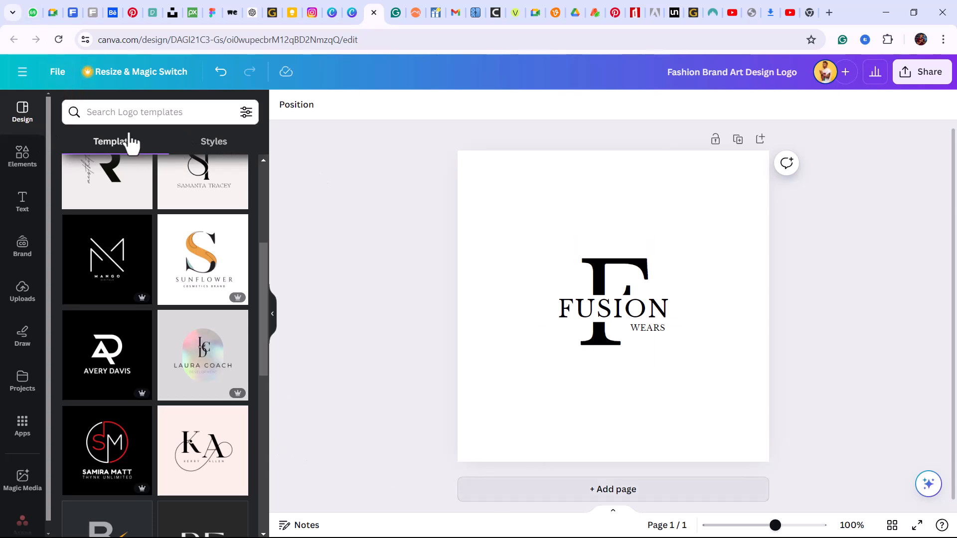
left_click(120, 114)
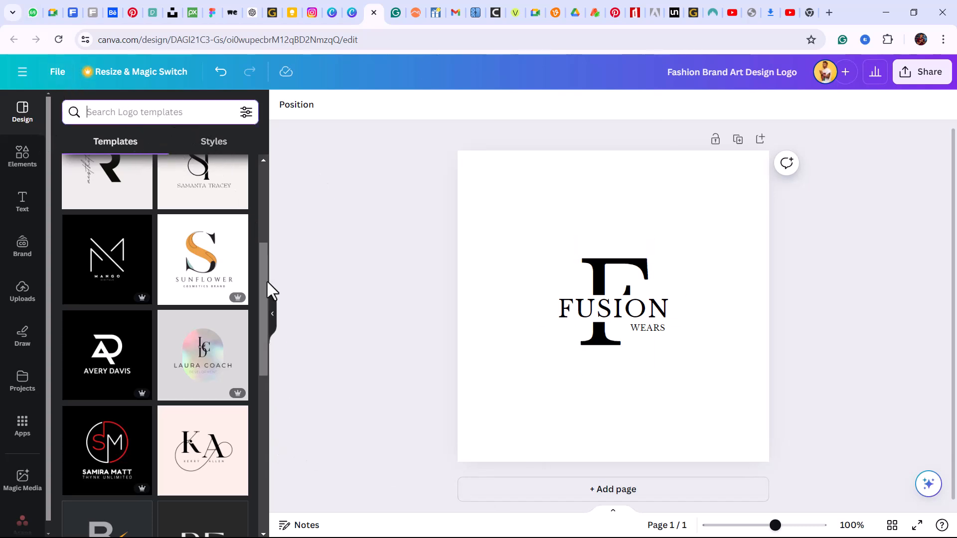
left_click_drag(268, 274, 262, 115)
left_click(148, 113)
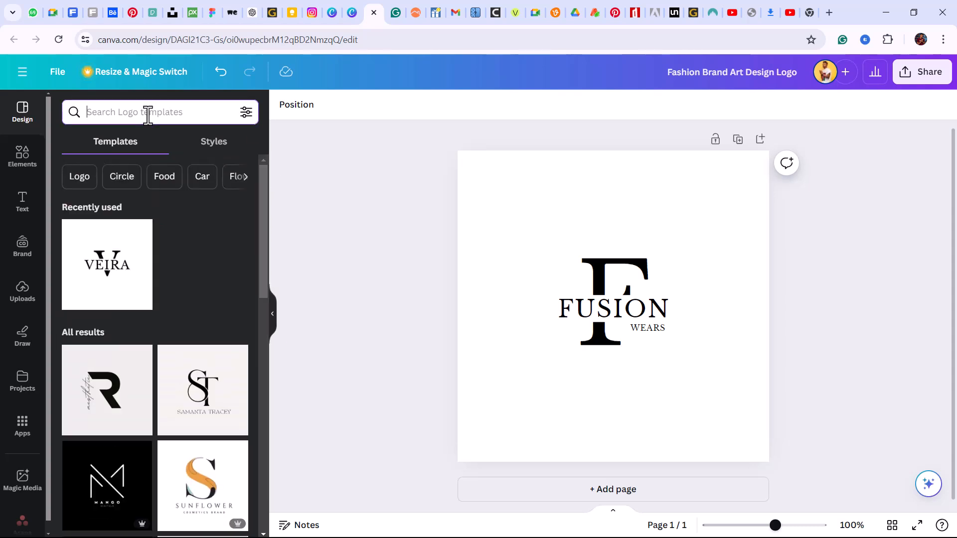
Return to the Canva home page and search the templates for "Logo design for unisex fashion brand".
left_click(18, 73)
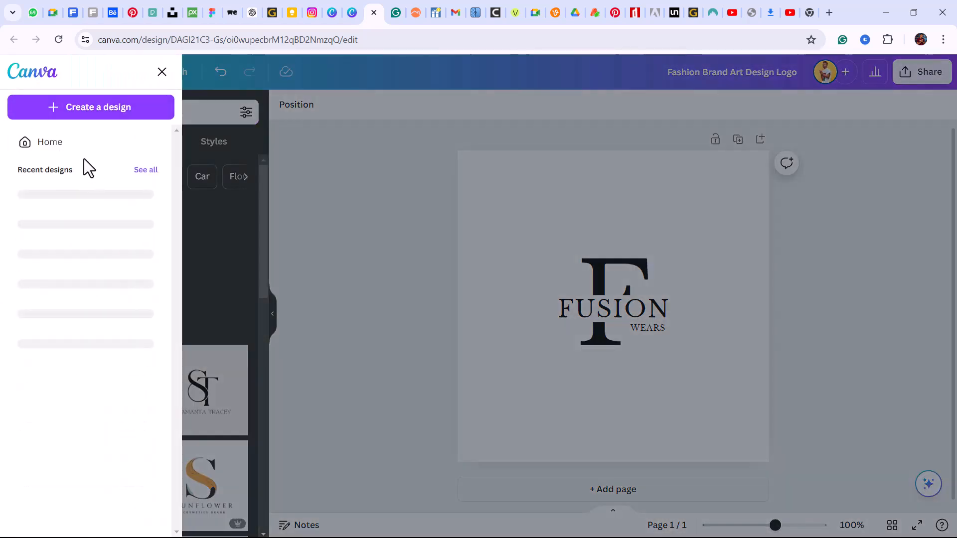
left_click(66, 145)
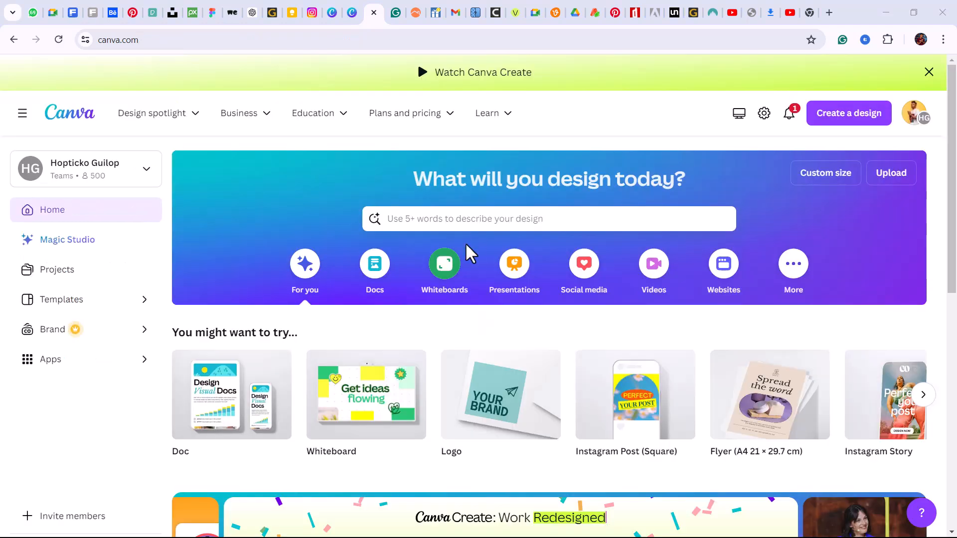
left_click(388, 219)
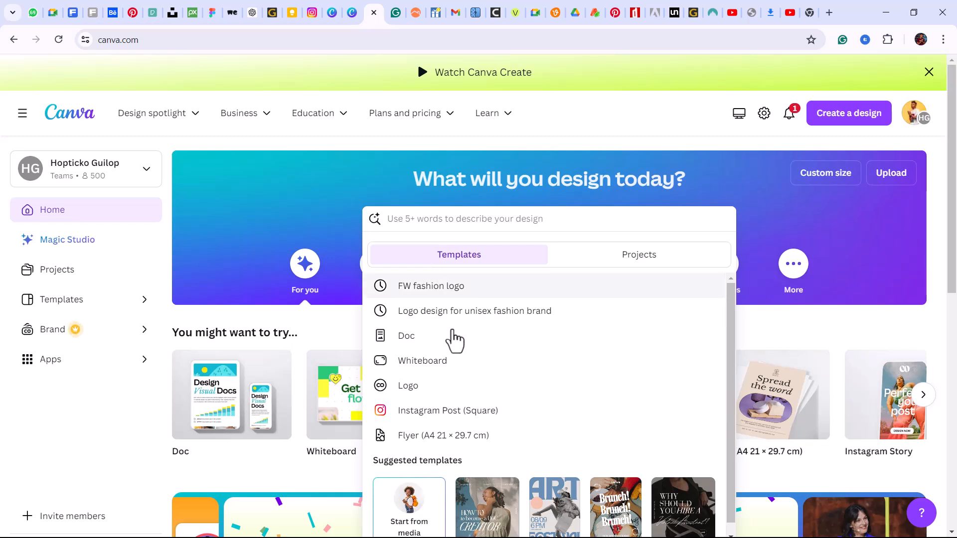
left_click(473, 312)
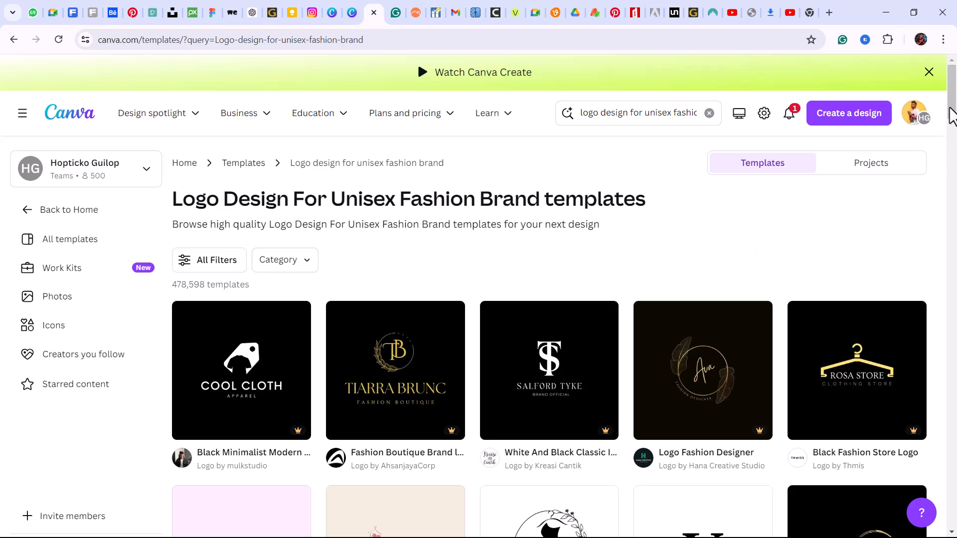
Open the white "Fashion Brand Logo" template with the TR monogram and orbiting stars for customizing.
left_click_drag(951, 108, 948, 213)
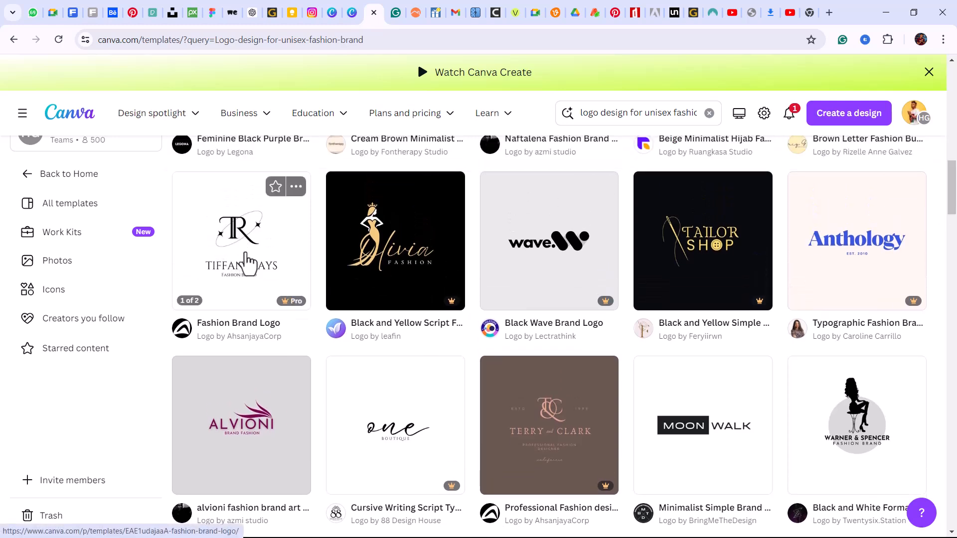
left_click(250, 260)
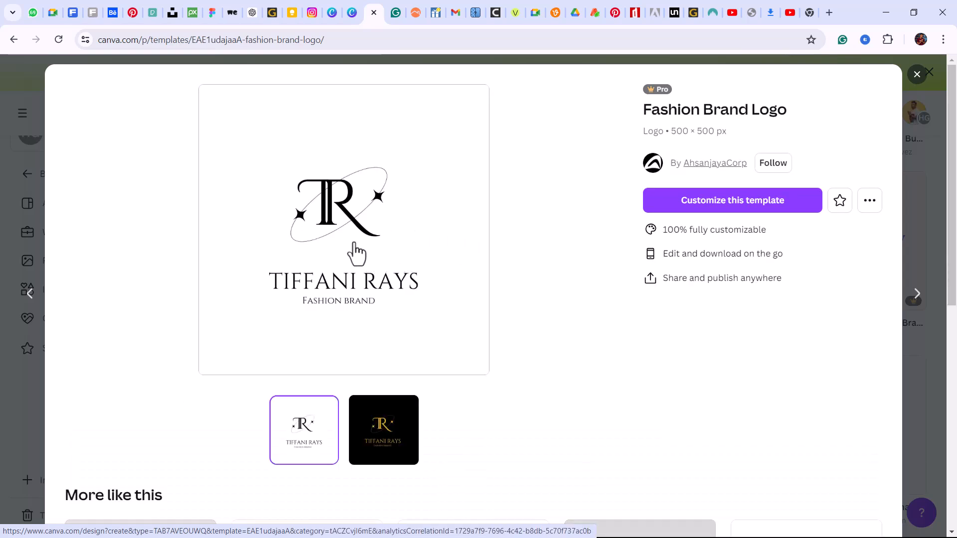
left_click(732, 205)
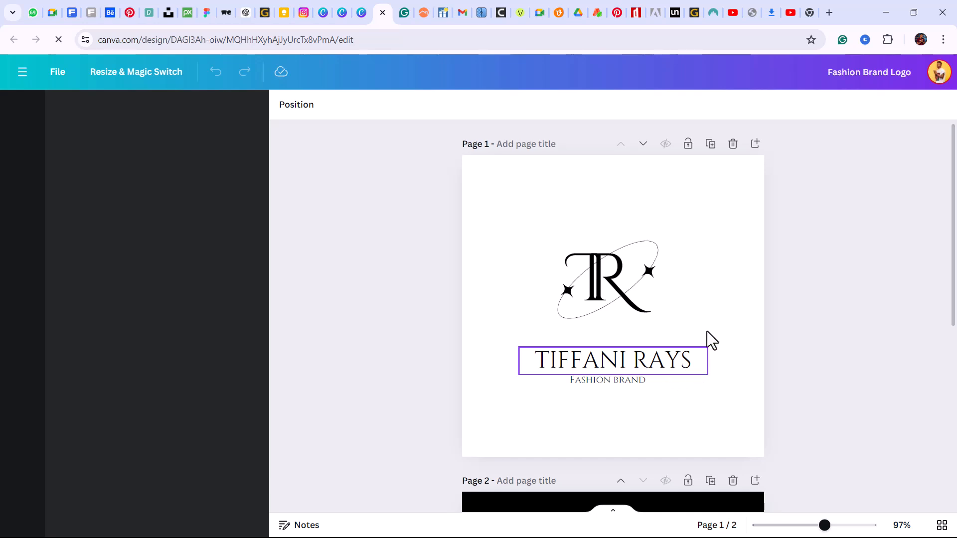
Replace the letter R in the monogram with W.
left_click(602, 282)
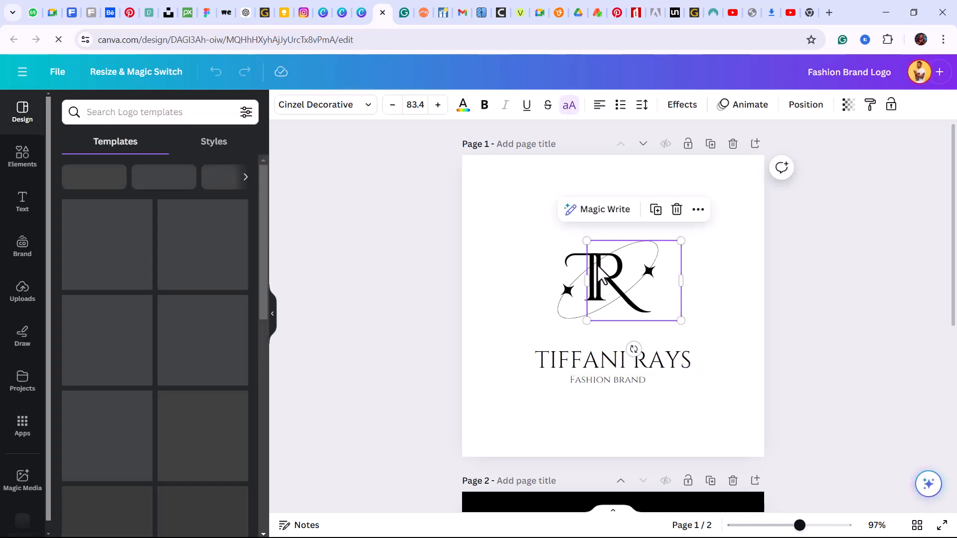
left_click(604, 271)
left_click(611, 269)
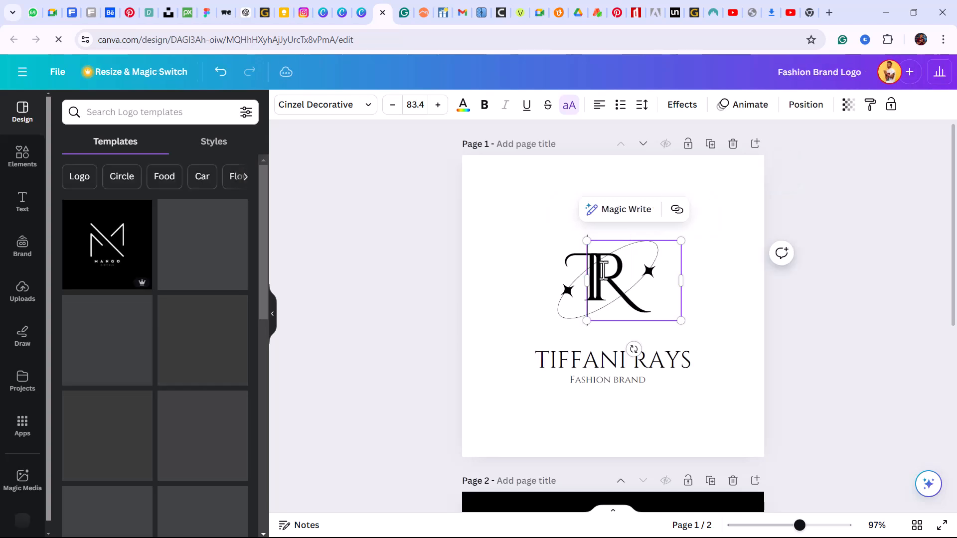
left_click(619, 268)
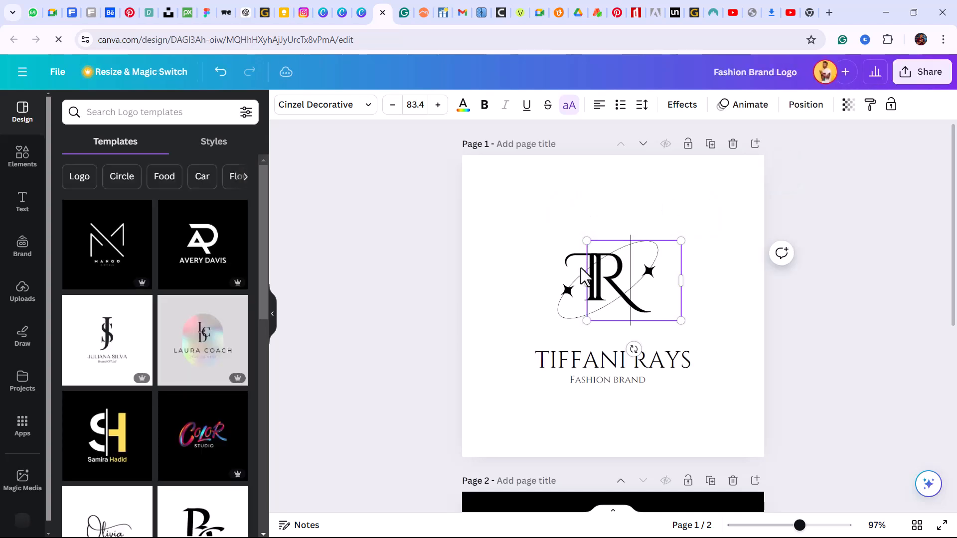
double_click(606, 272)
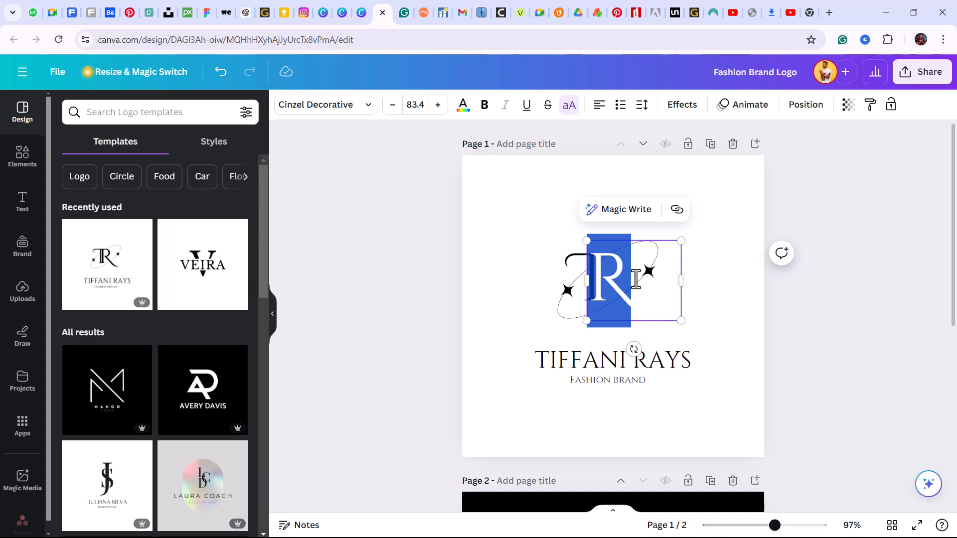
type("W")
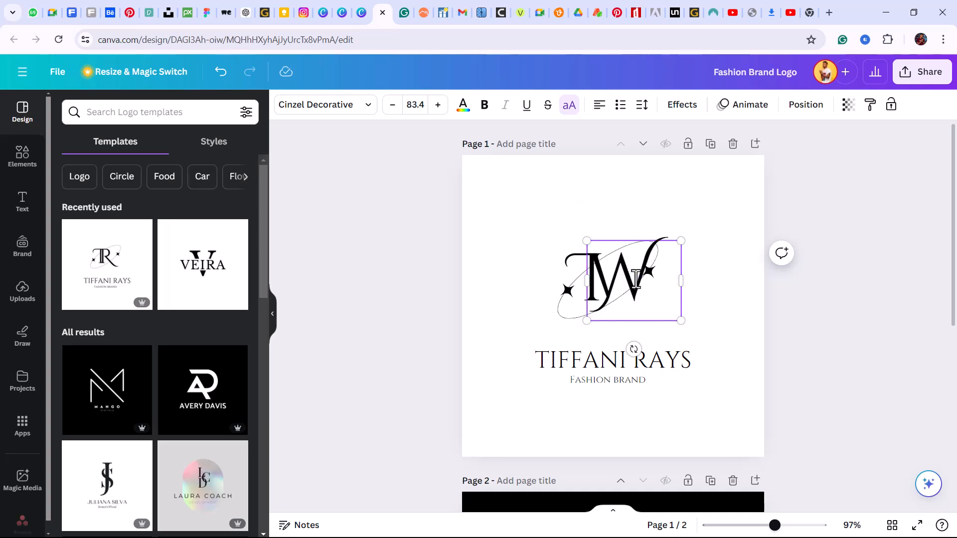
key("BackSpace")
type("W")
key("BackSpace")
type("W")
Try the letter F in place of the monogram's T, and undo the replacement.
left_click_drag(588, 274, 574, 266)
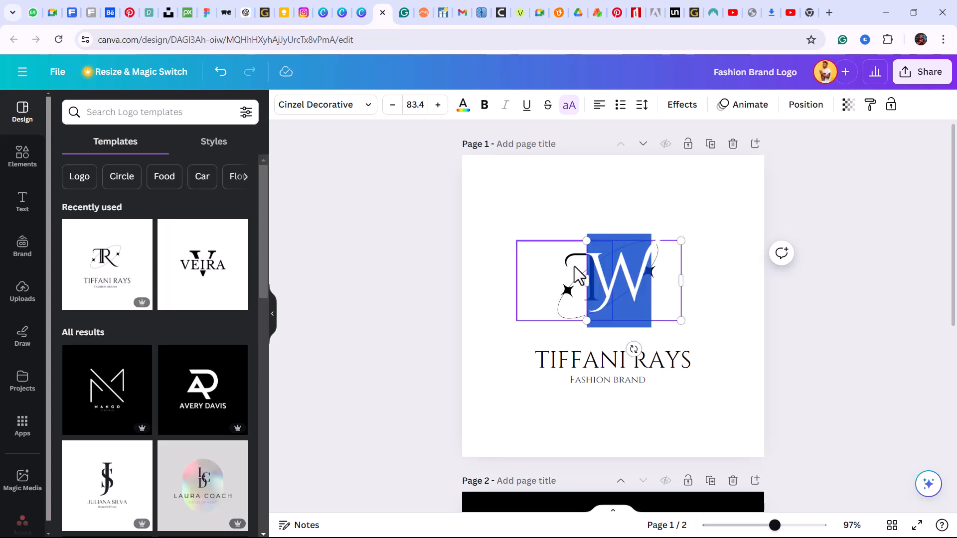
left_click(568, 259)
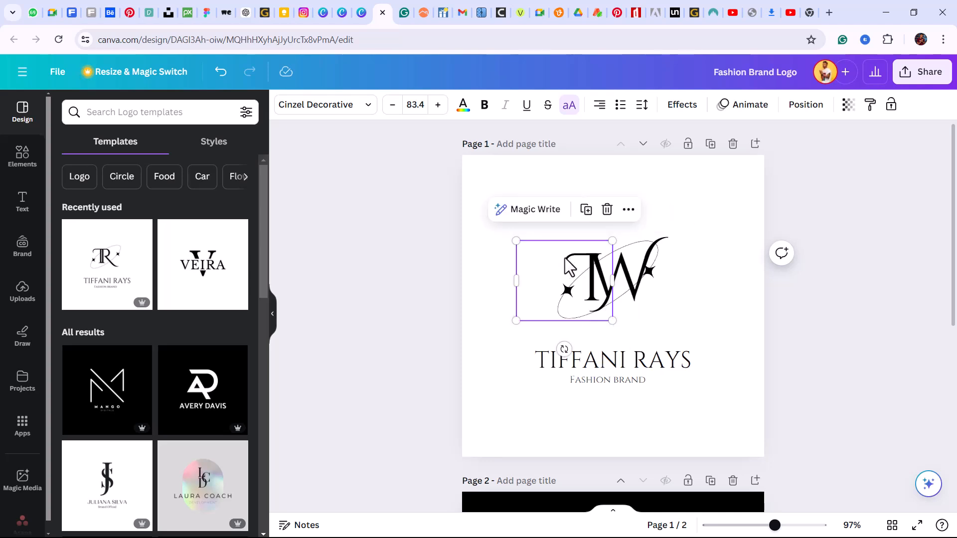
double_click(569, 265)
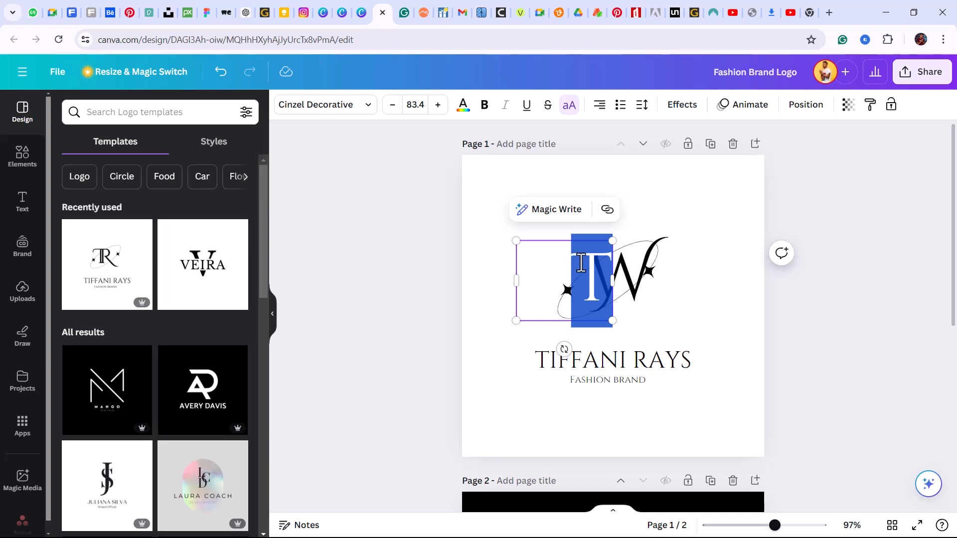
type("F")
left_click(534, 197)
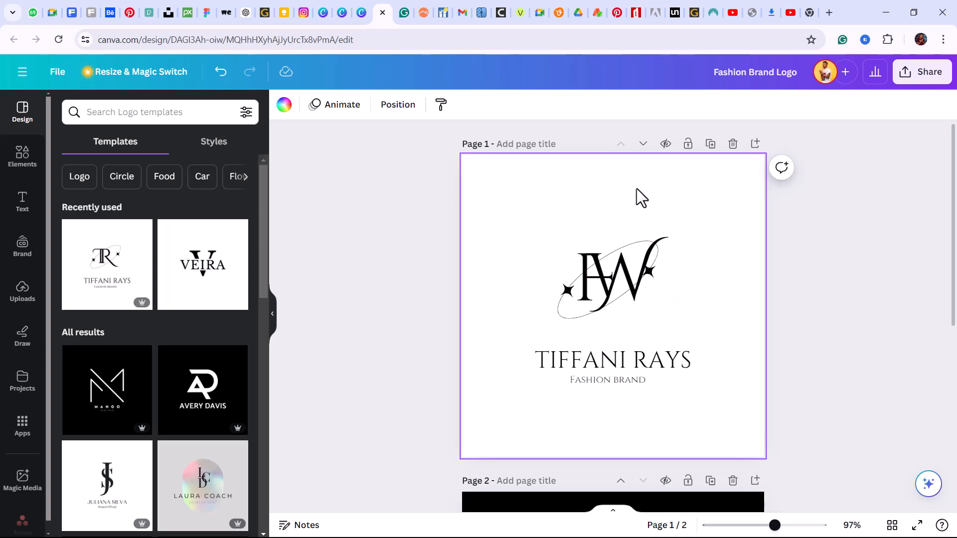
left_click(219, 74)
left_click(219, 74)
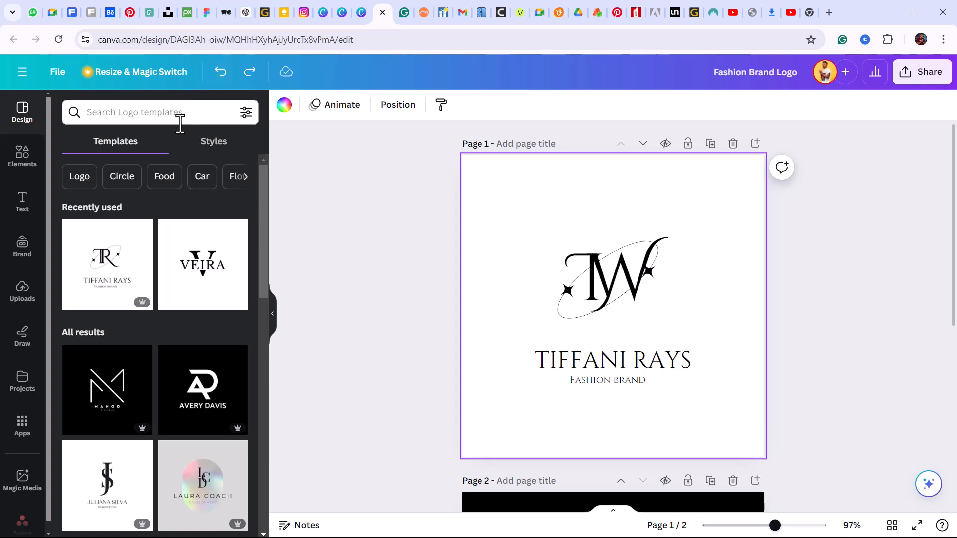
Go back to the Canva home page and repeat the recent template search "logo design for unisex fashion brand".
left_click(22, 75)
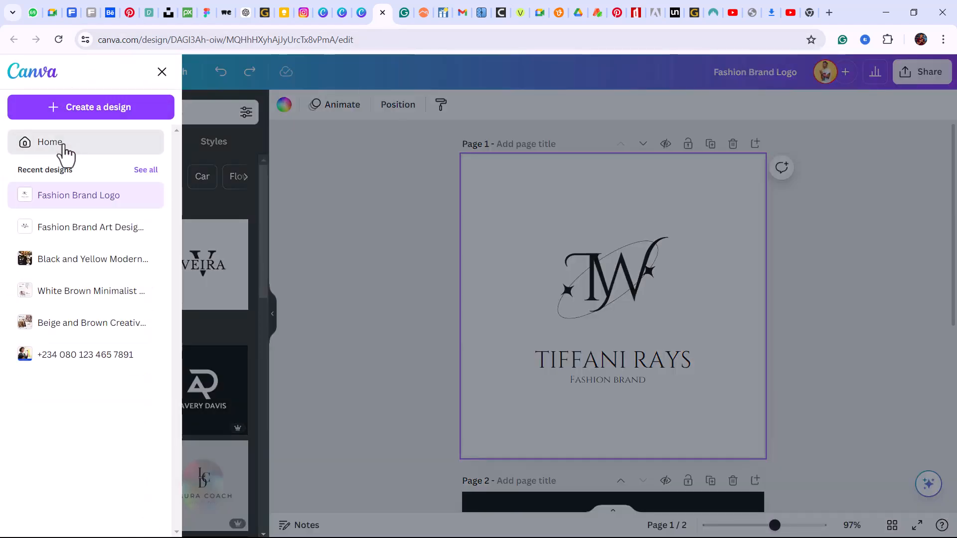
left_click(59, 145)
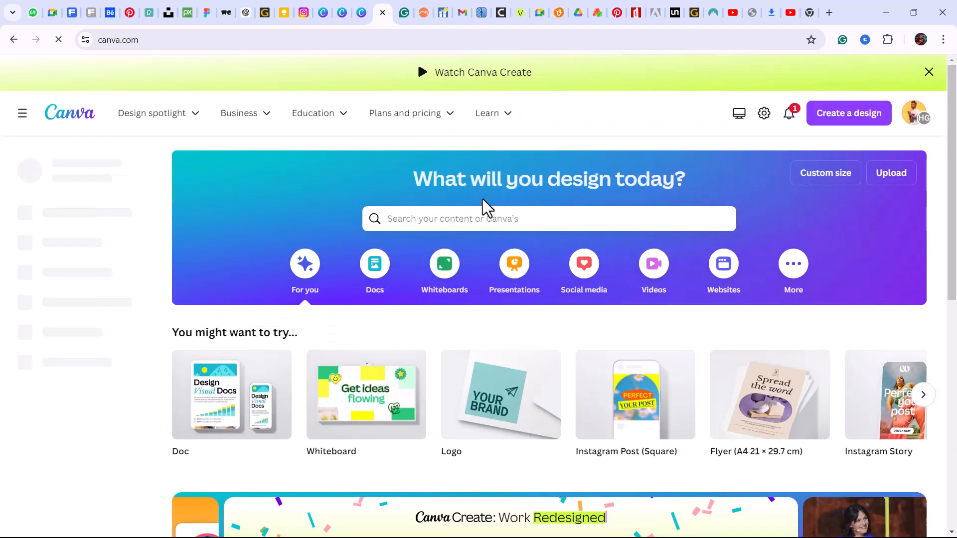
left_click(475, 222)
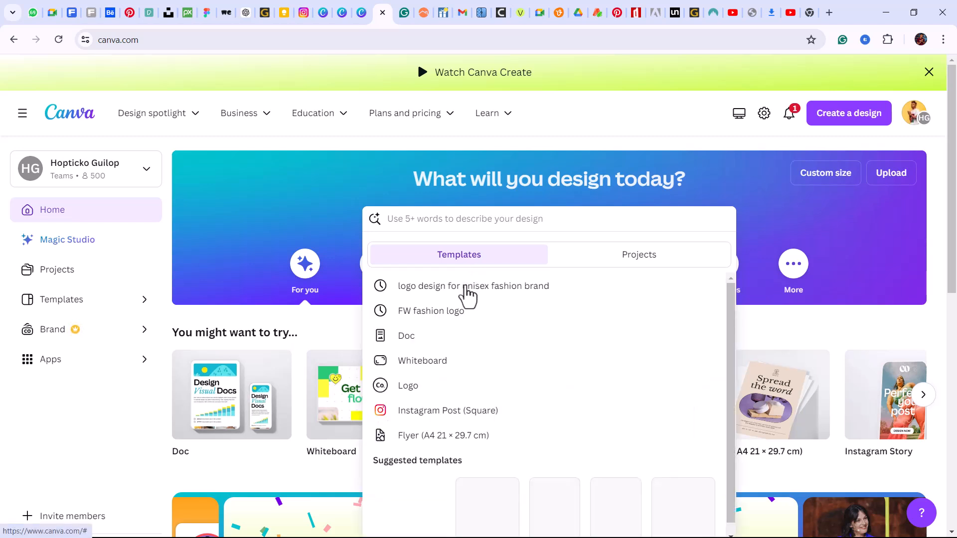
left_click(472, 289)
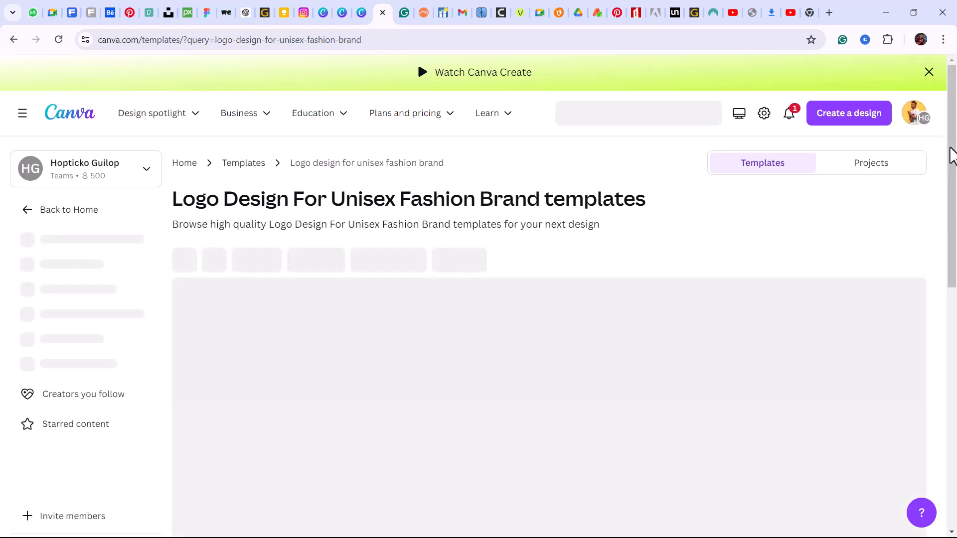
Find the dark maroon "Luxe Prime fashion brand art design logo" template among the results and open it for customizing.
left_click_drag(952, 154, 952, 407)
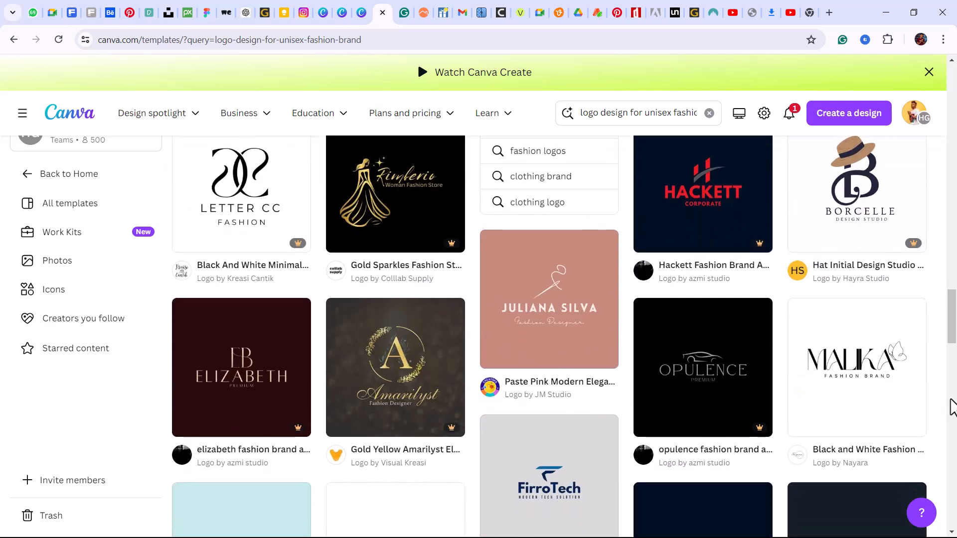
left_click_drag(954, 320, 954, 426)
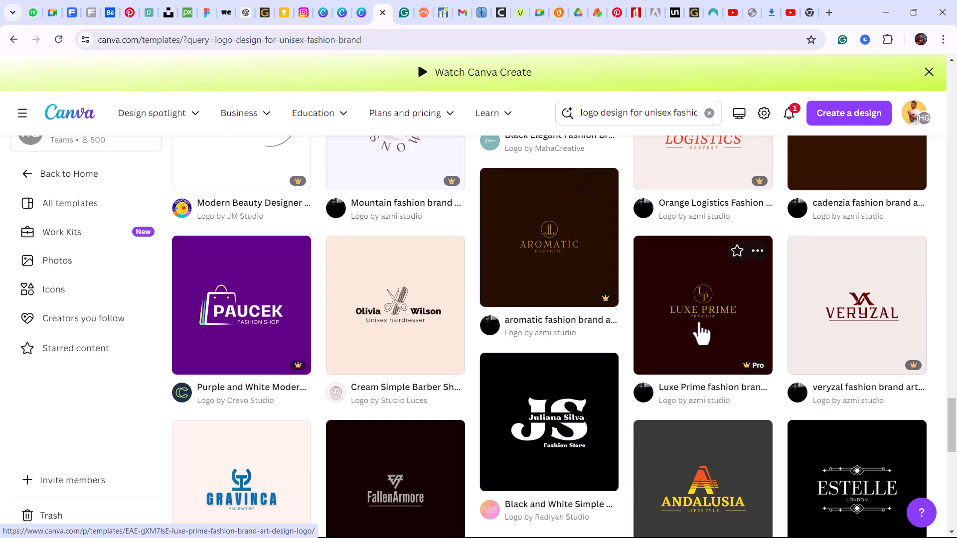
left_click(703, 330)
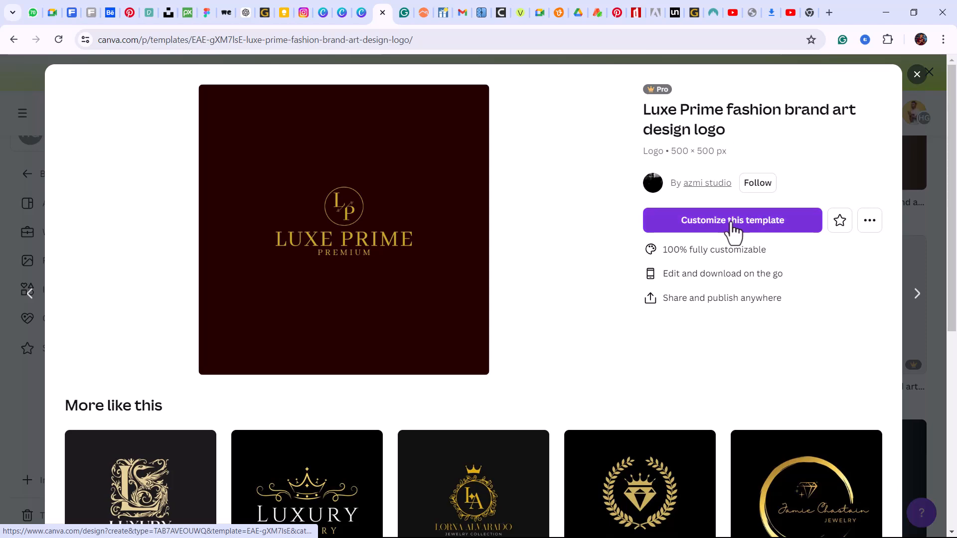
left_click(734, 226)
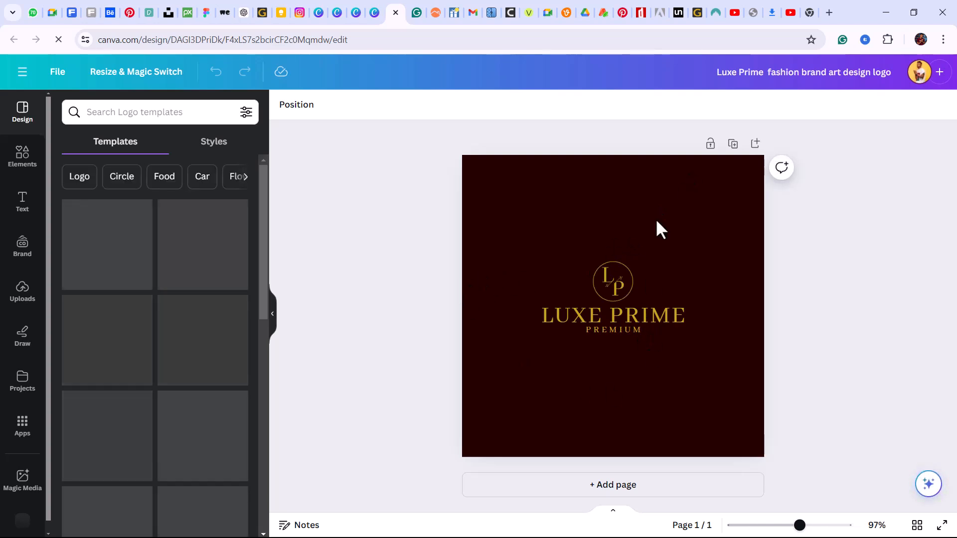
Enlarge the circled LP emblem and check its available commands for a way to edit the letters.
left_click(613, 278)
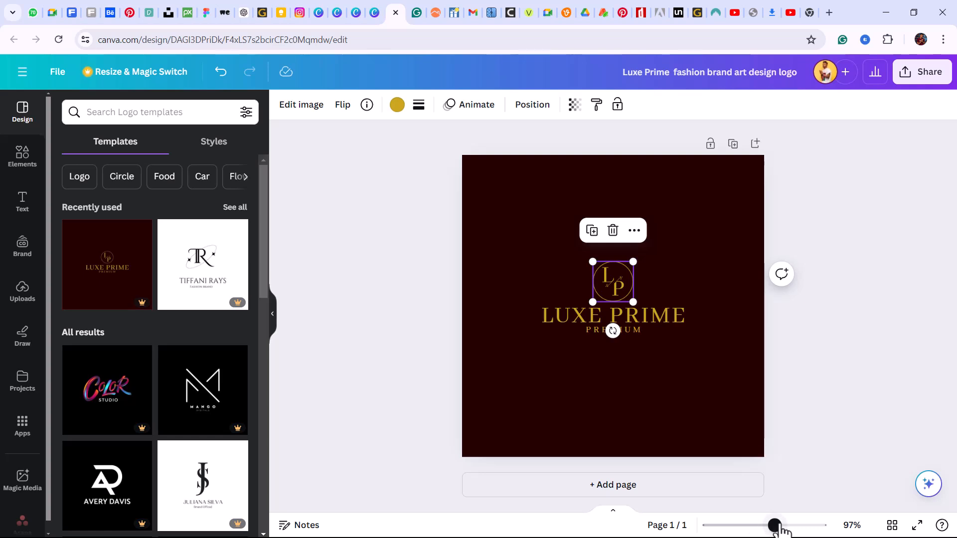
left_click_drag(776, 526, 821, 526)
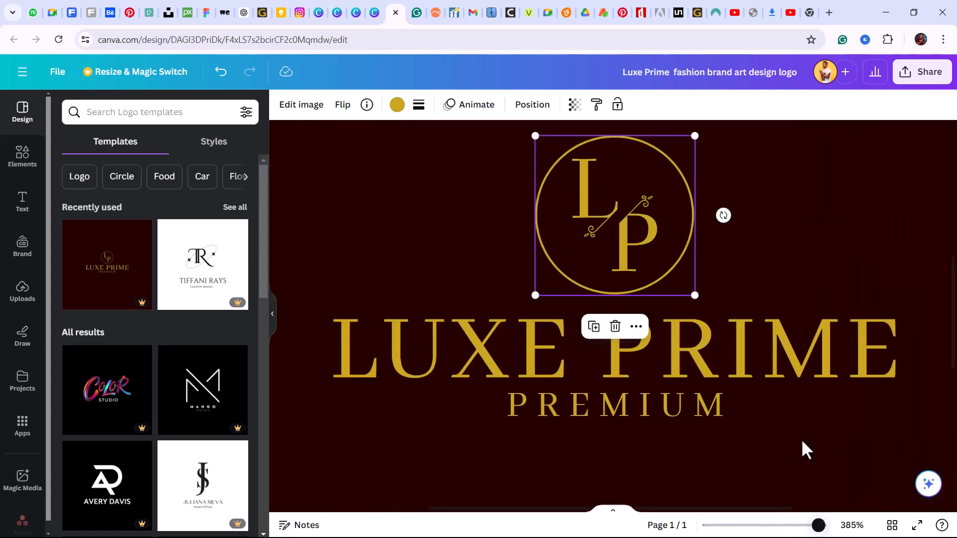
double_click(641, 235)
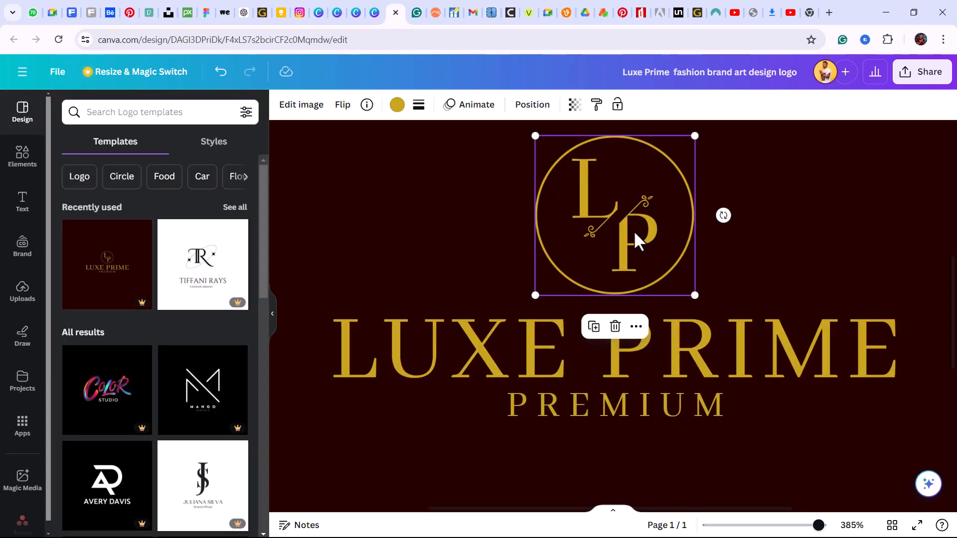
right_click(636, 235)
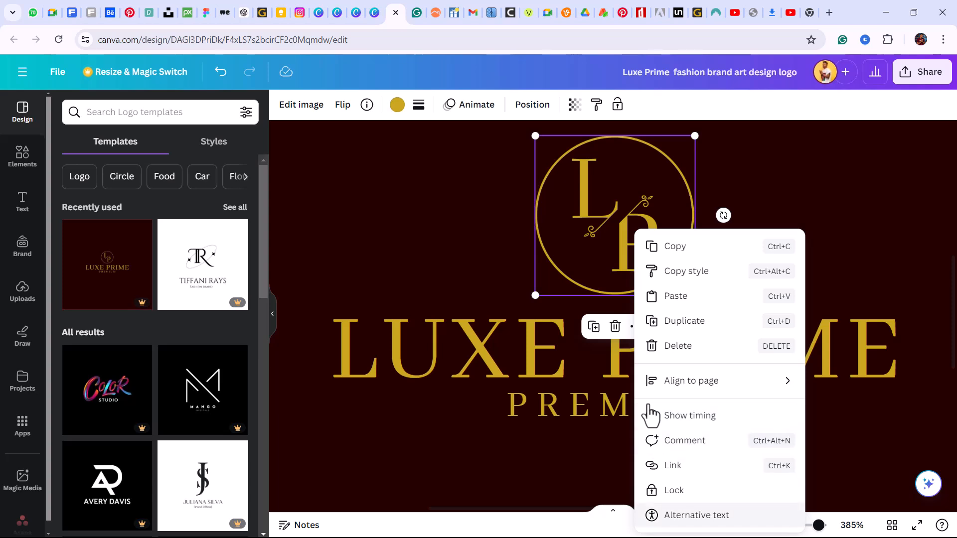
left_click(588, 236)
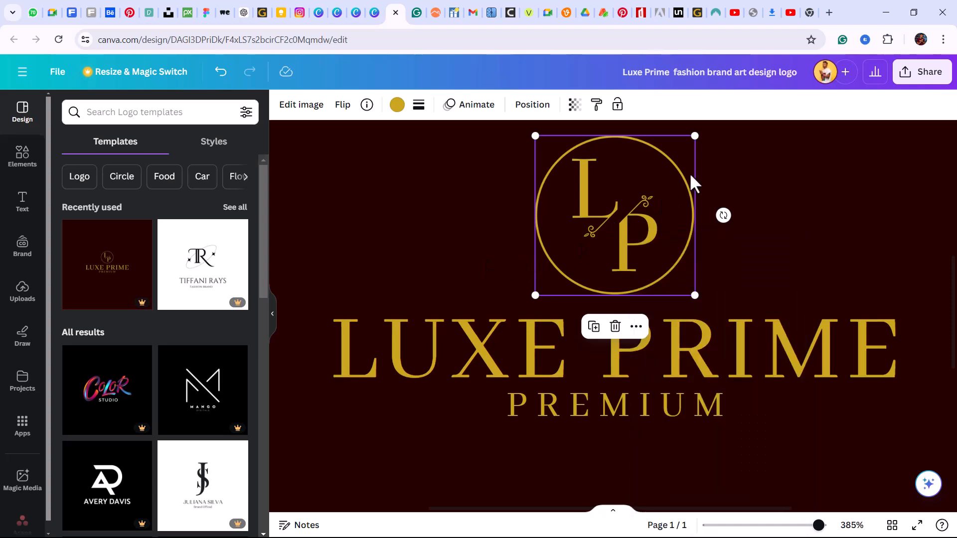
Move the circled LP emblem aside and delete it, and undo both changes.
left_click_drag(690, 176, 510, 187)
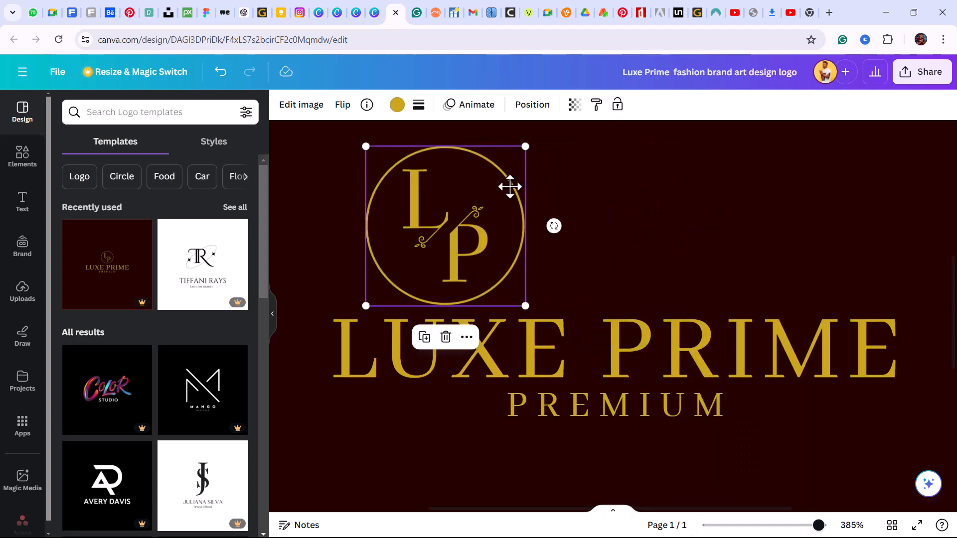
key("Delete")
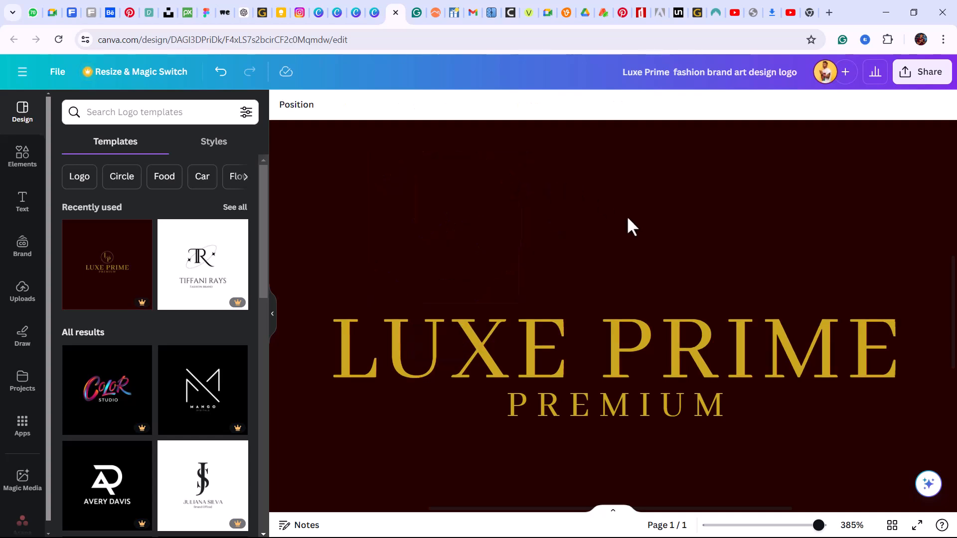
key("ctrl+z")
key("ctrl+z")
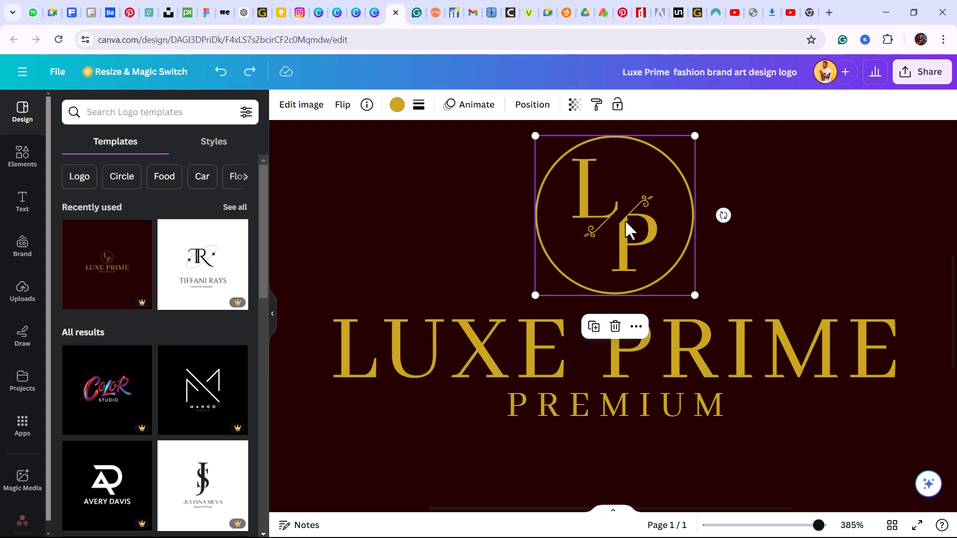
Inspect the Crop and Expand options of the circled LP emblem, and leave its image editing.
double_click(625, 219)
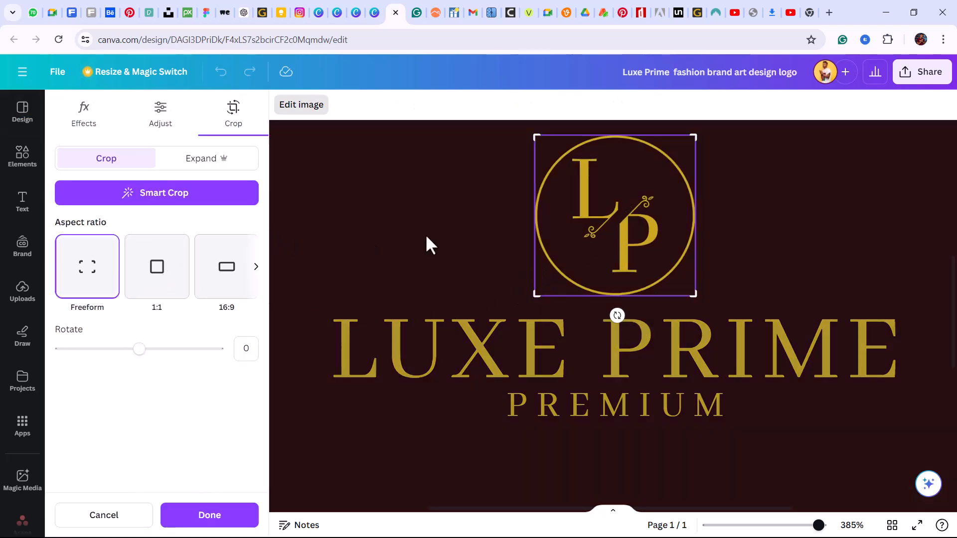
left_click(441, 234)
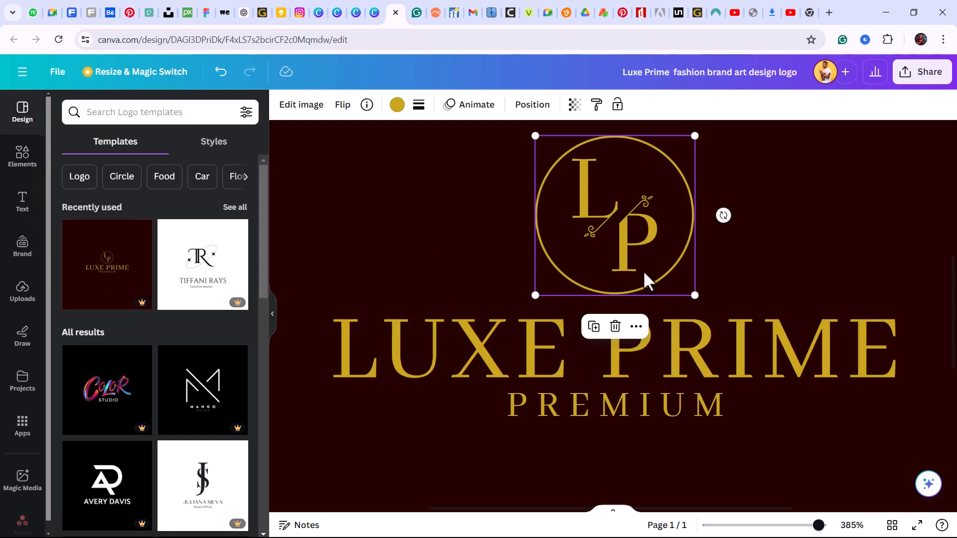
double_click(636, 208)
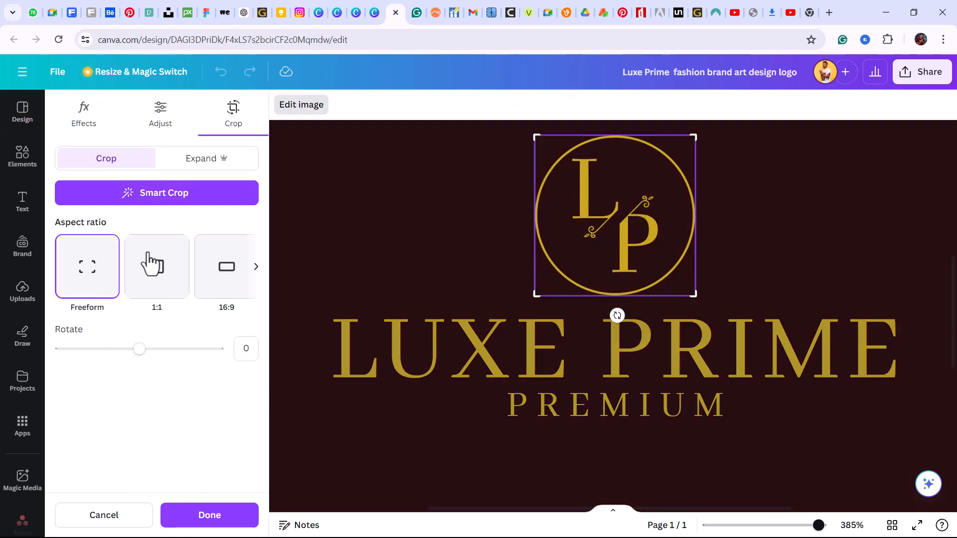
left_click(194, 162)
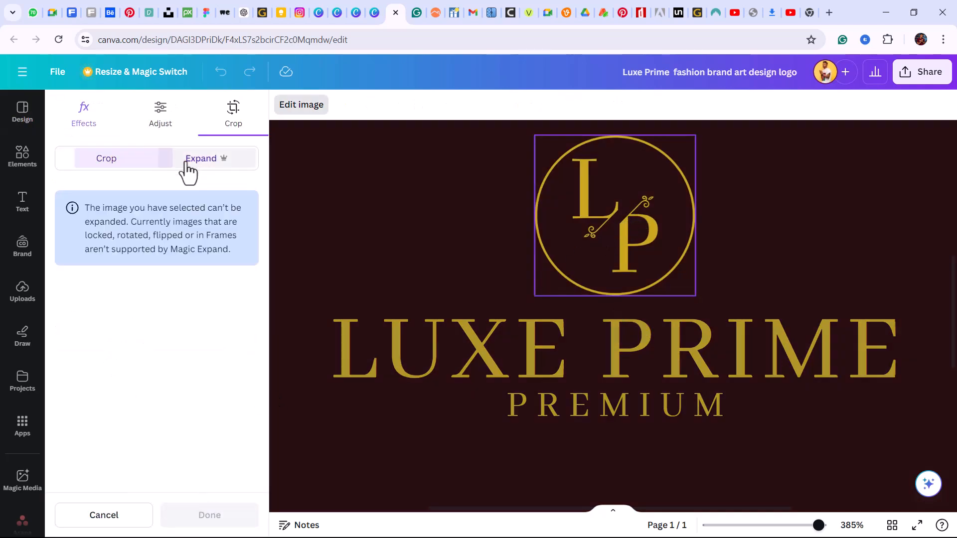
left_click(94, 172)
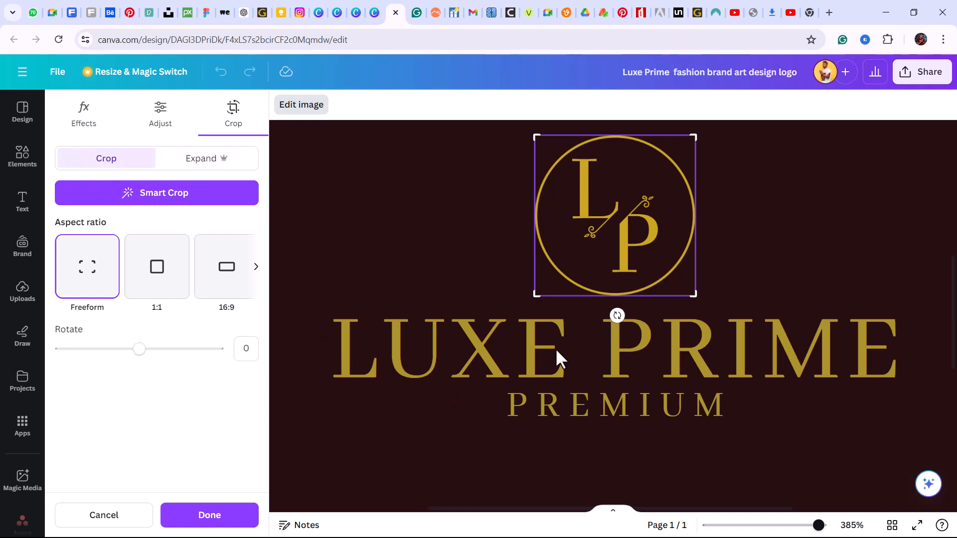
left_click(519, 366)
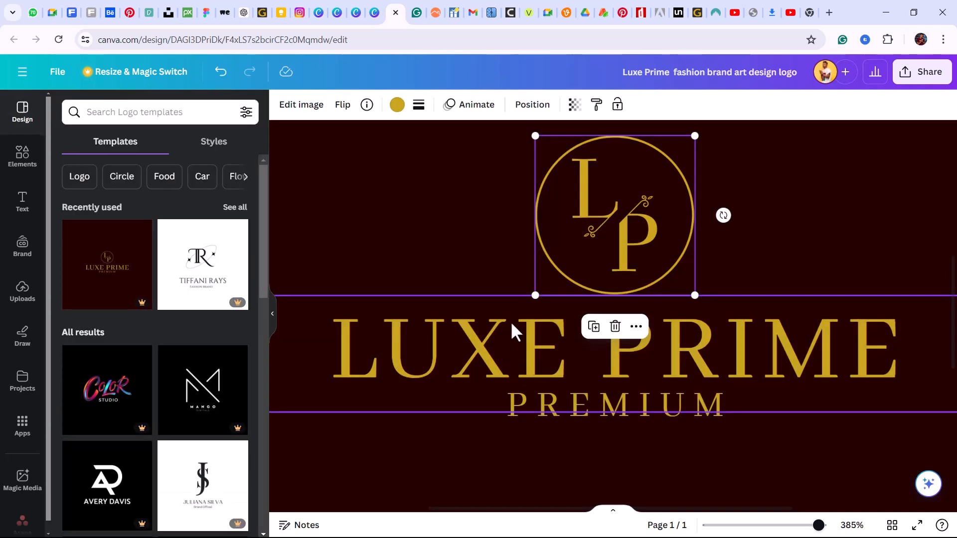
Check the LP emblem's object commands for a way to edit its letters, and cancel out of its crop mode.
right_click(585, 199)
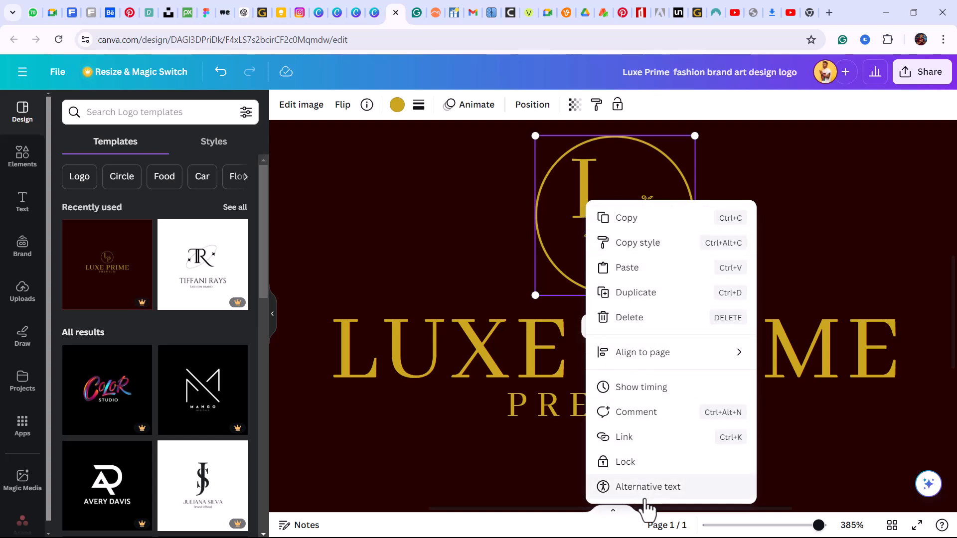
left_click(665, 200)
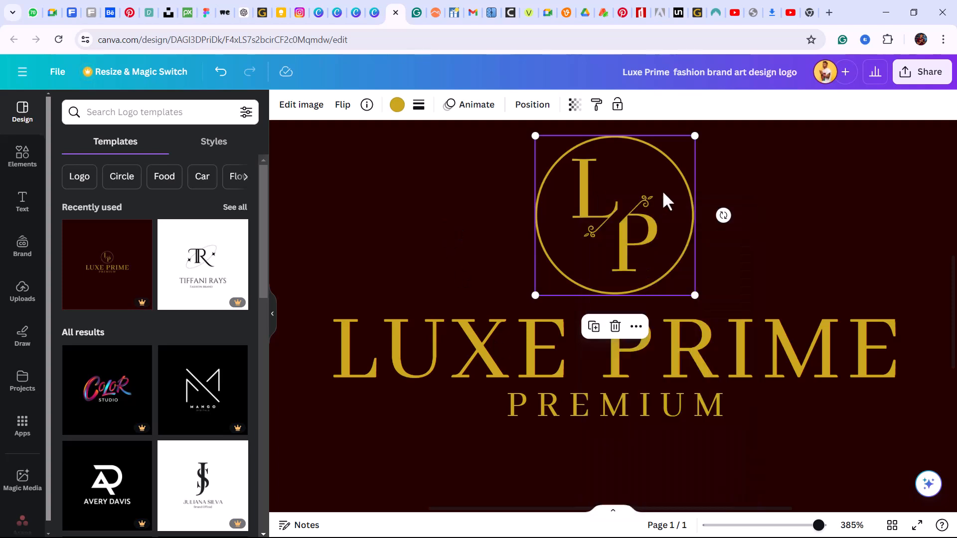
double_click(618, 240)
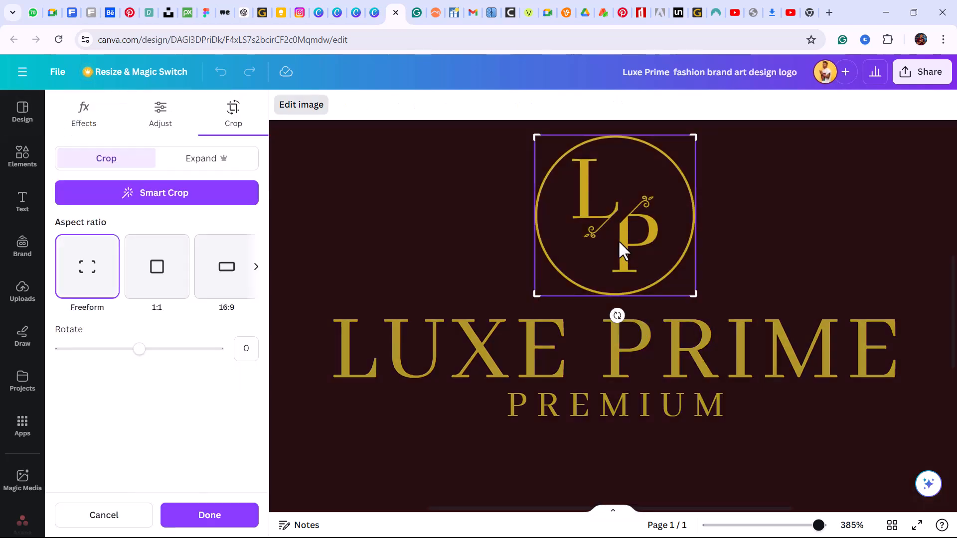
left_click(143, 517)
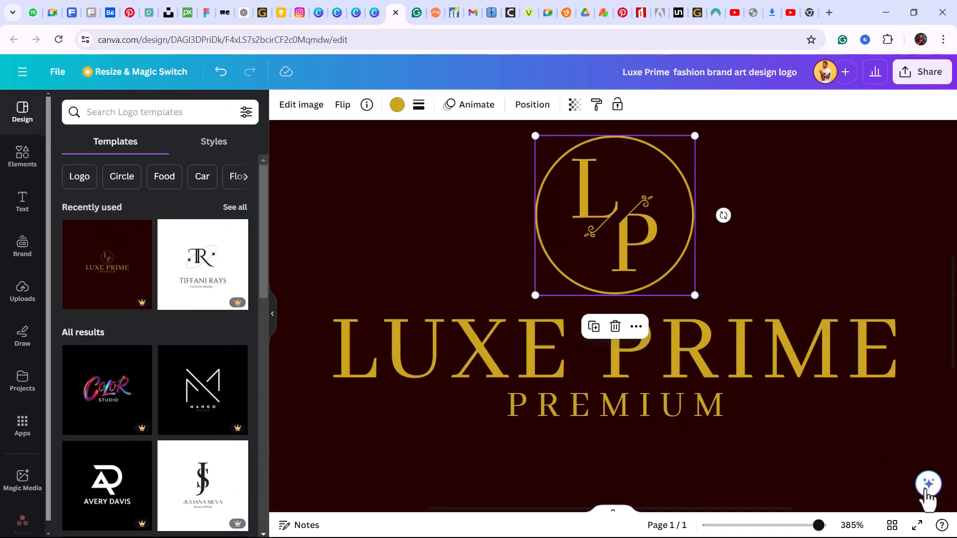
left_click(874, 212)
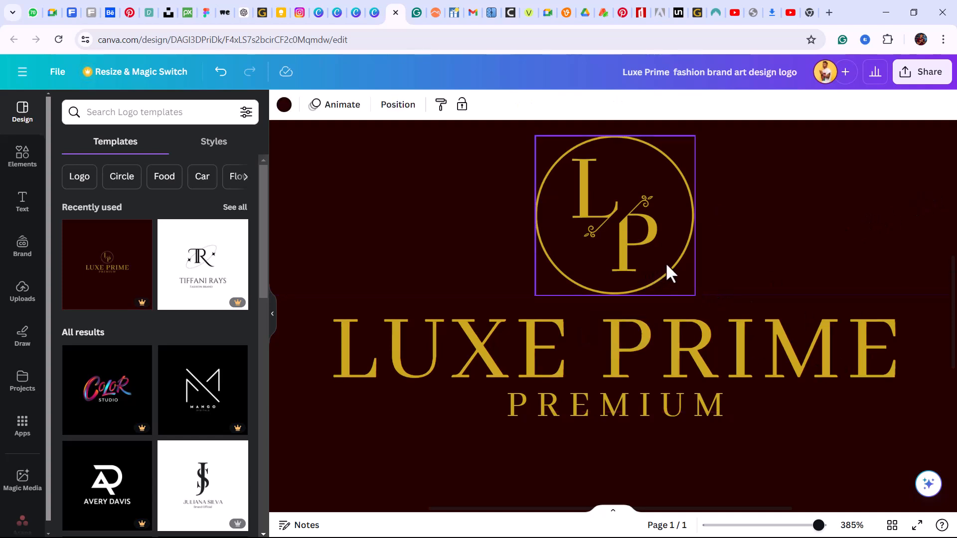
scroll(667, 264, "down", 3)
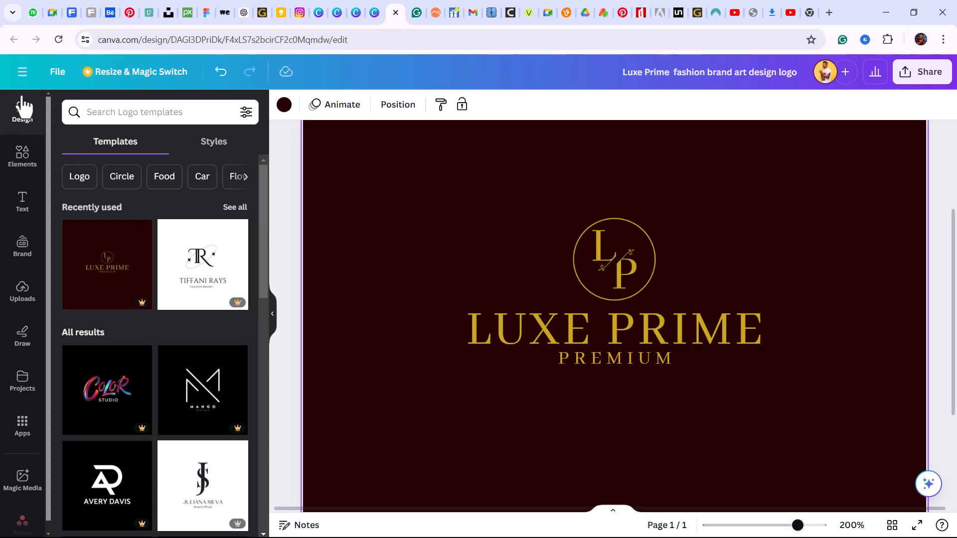
Return to the Canva home page and open the recent Fusion Wears logo design with the large F.
left_click(22, 73)
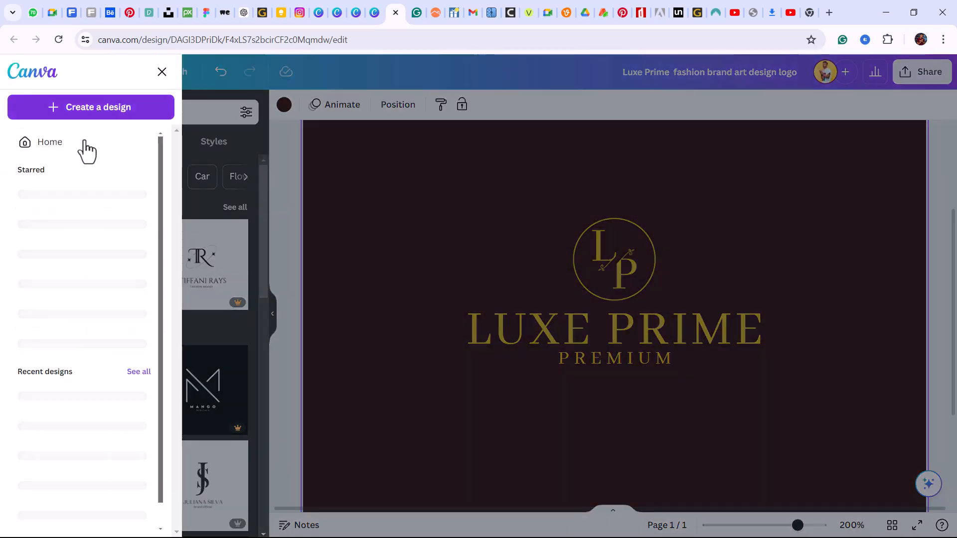
left_click(74, 142)
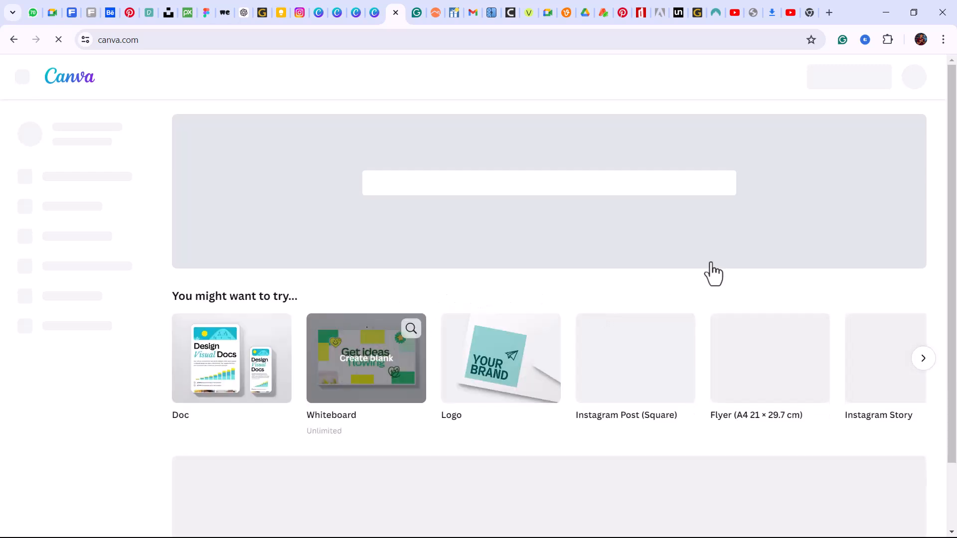
left_click_drag(952, 113, 955, 292)
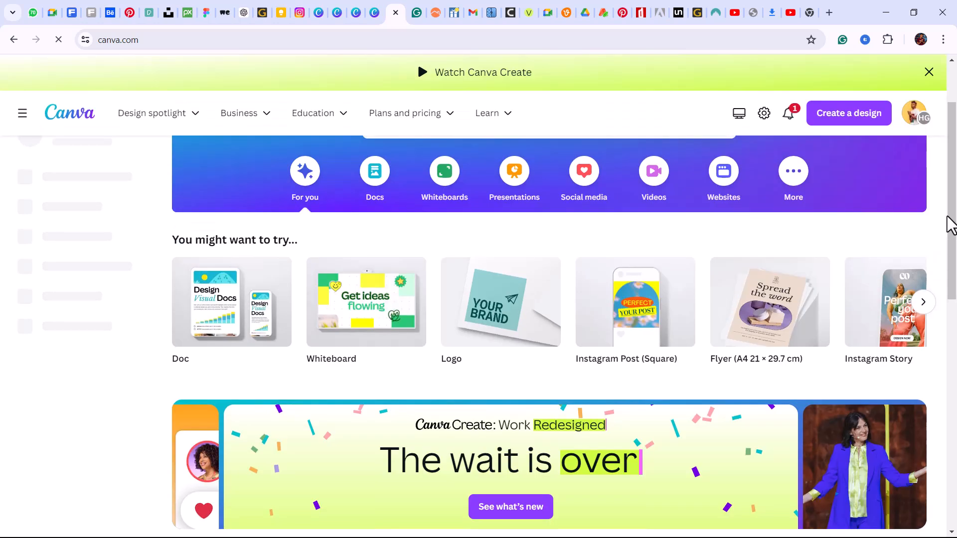
left_click_drag(955, 309, 948, 420)
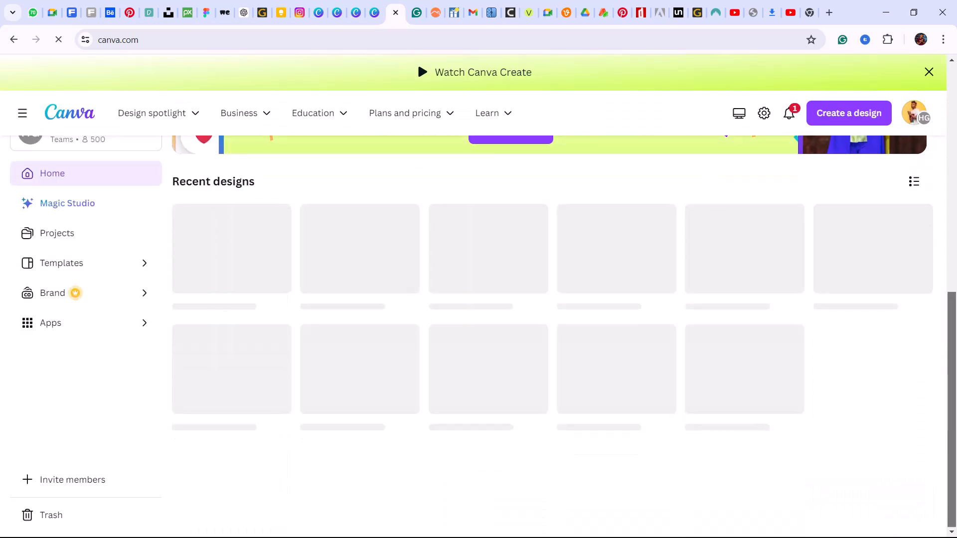
left_click(478, 257)
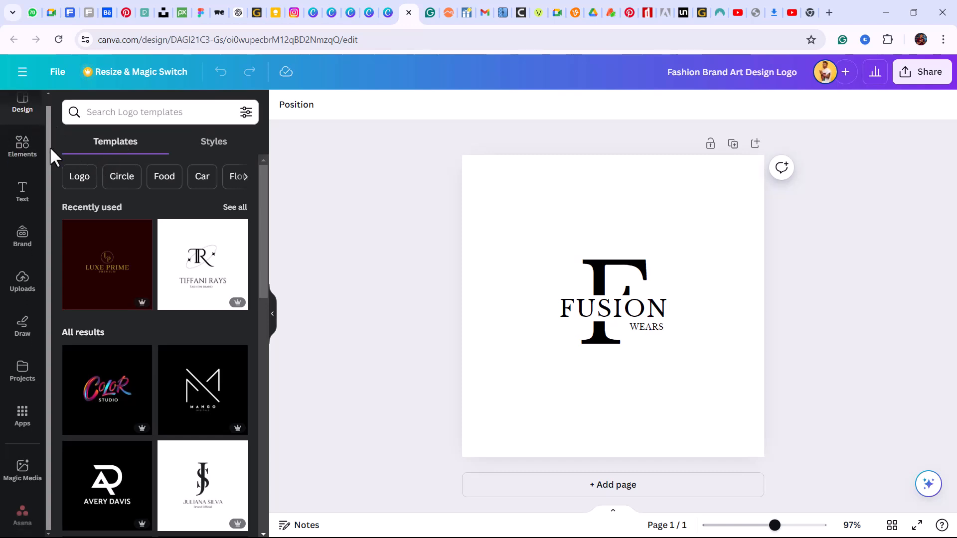
Go back to the Canva home page and search the templates for "FASHION BRAND COLOUR PALLETE".
left_click(24, 72)
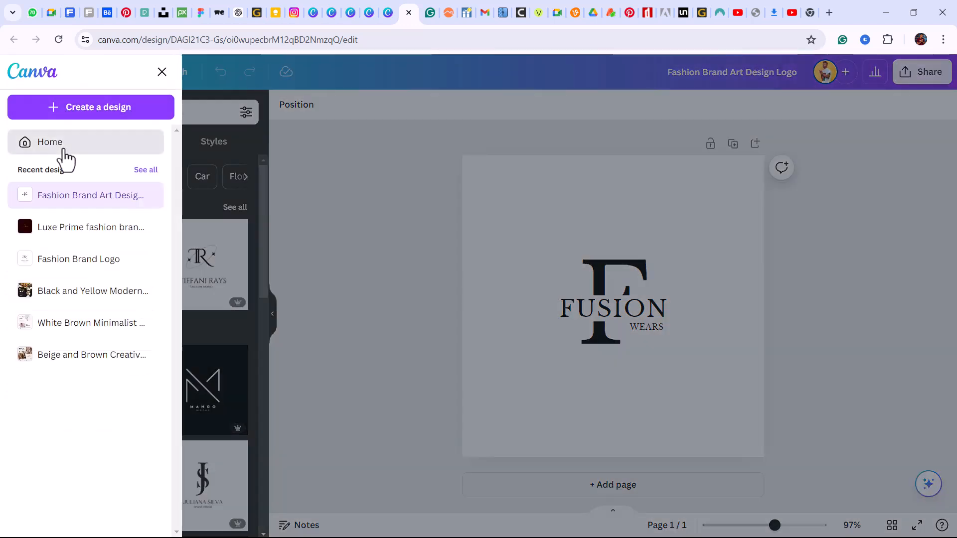
left_click(61, 149)
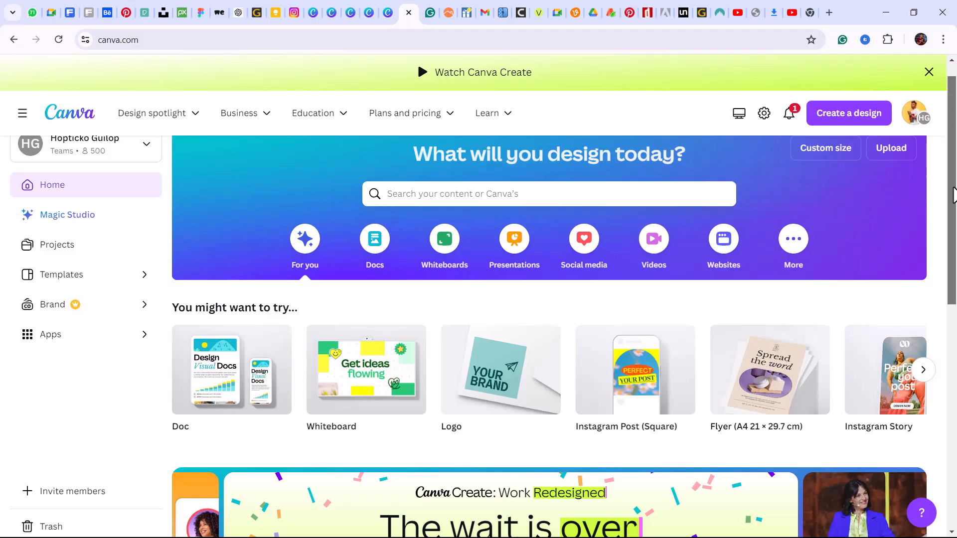
left_click_drag(953, 195, 953, 204)
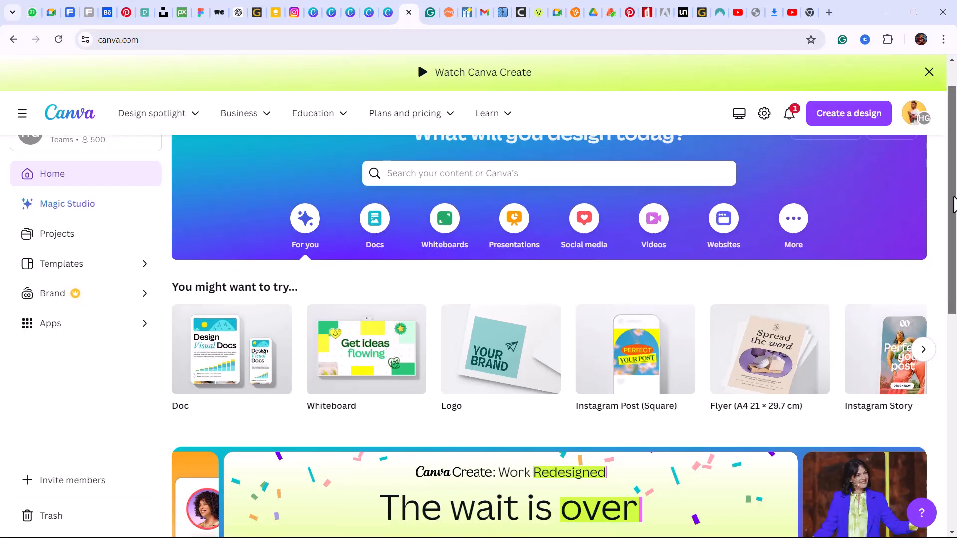
left_click(513, 170)
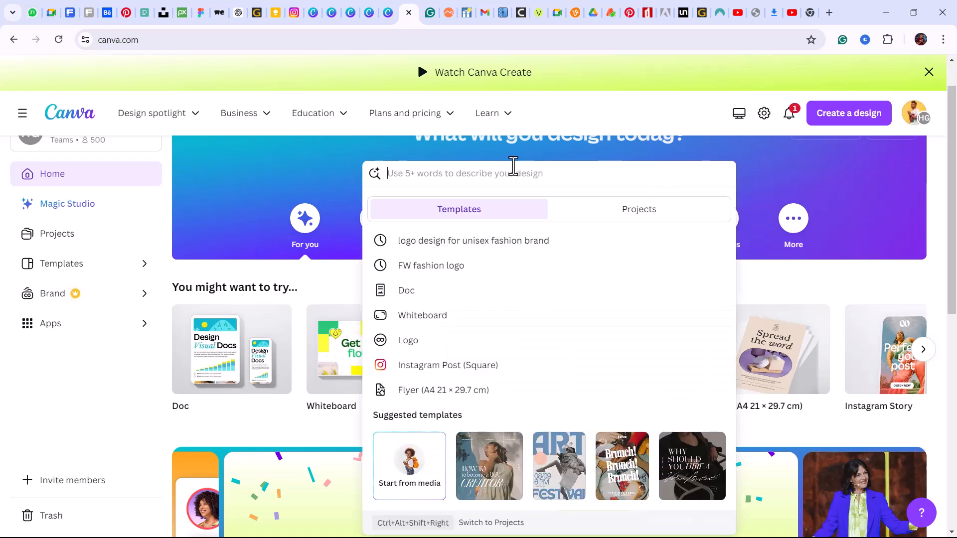
type("FASHI")
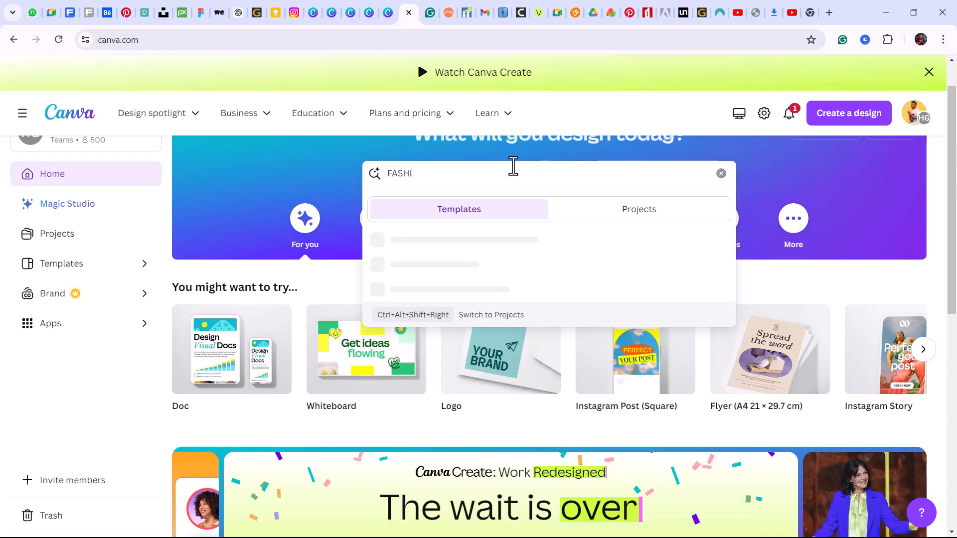
type("ON BRAN")
key("BackSpace")
key("BackSpace")
key("BackSpace")
type("ND COLOUR PAL")
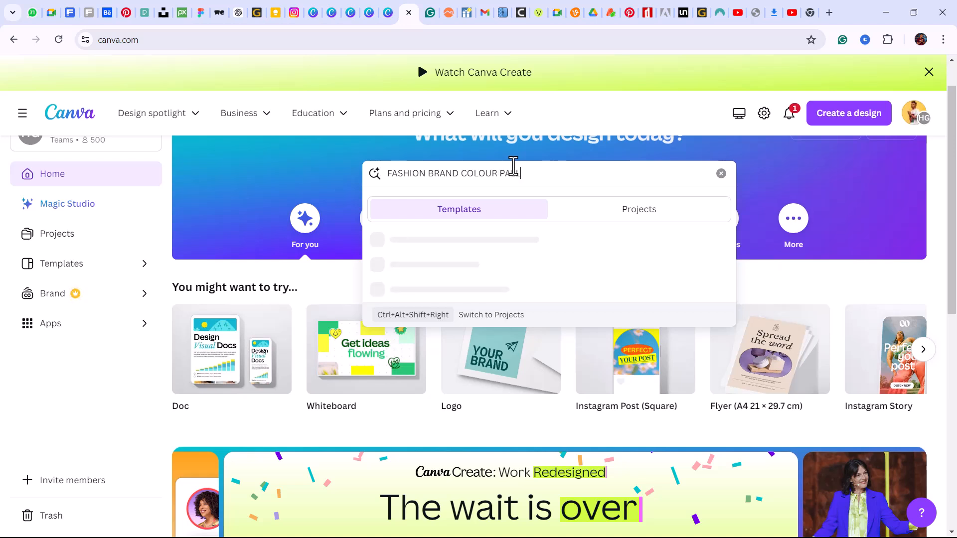
type("LETE")
key("Return")
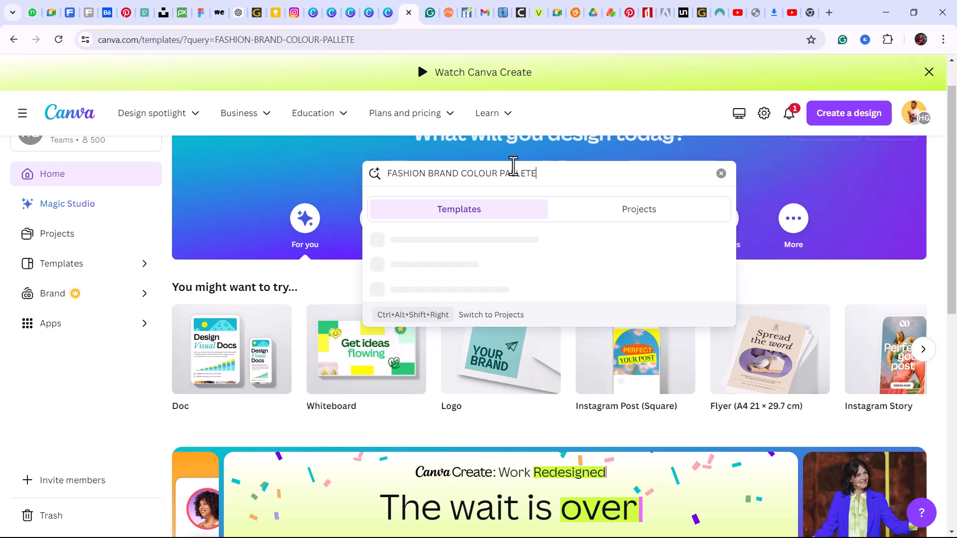
Browse the colour palette template results for colour combinations that suit a fashion brand.
mouse_move(503, 128)
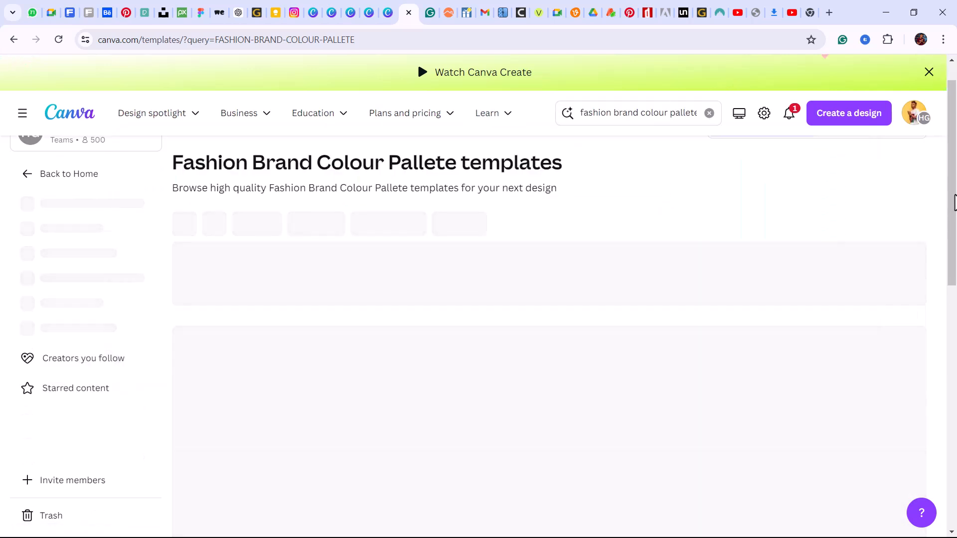
scroll(952, 208, "down", 1)
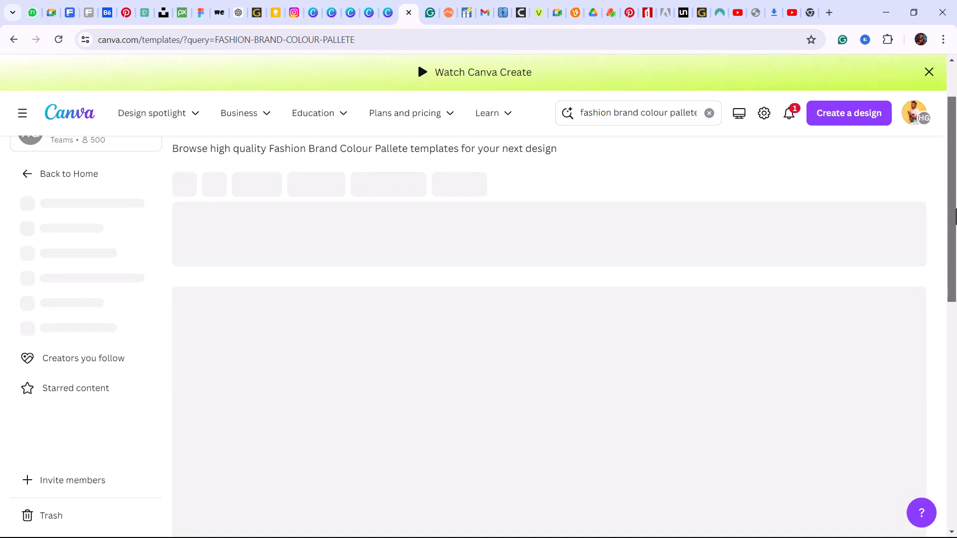
left_click_drag(955, 216, 955, 232)
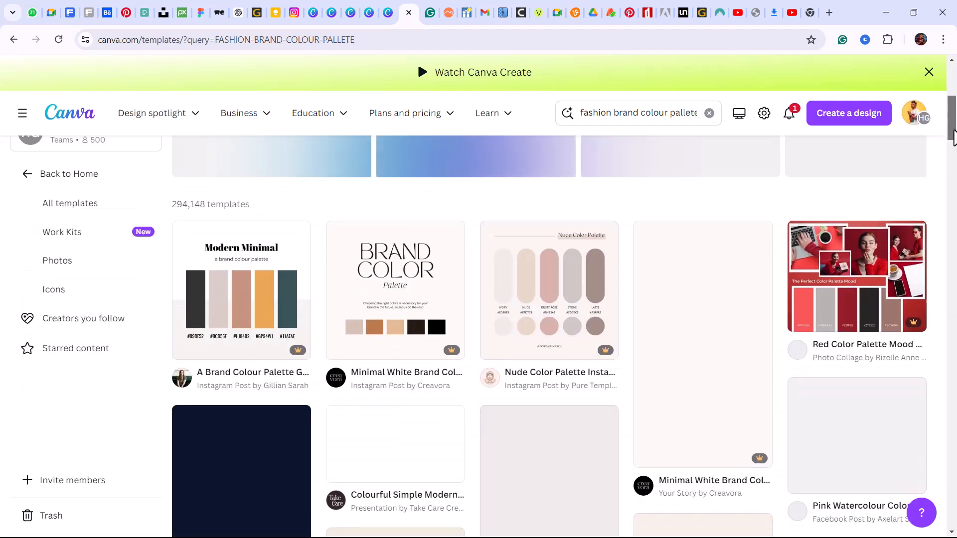
left_click_drag(954, 136, 952, 170)
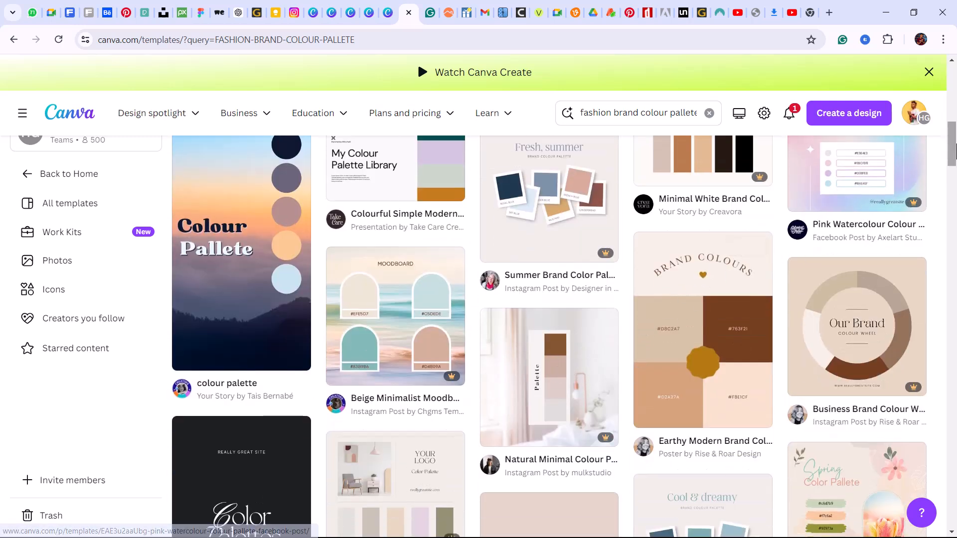
left_click_drag(953, 151, 954, 158)
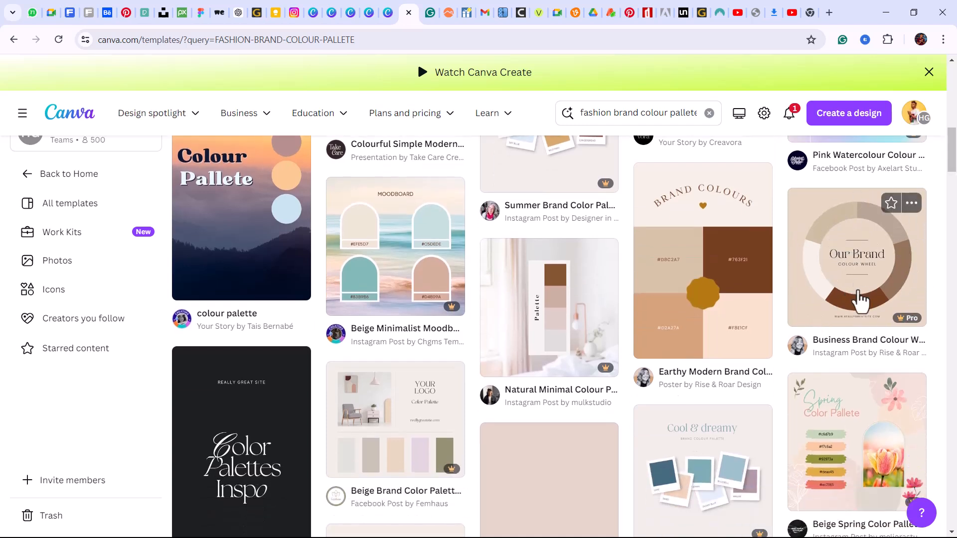
scroll(896, 287, "up", 2)
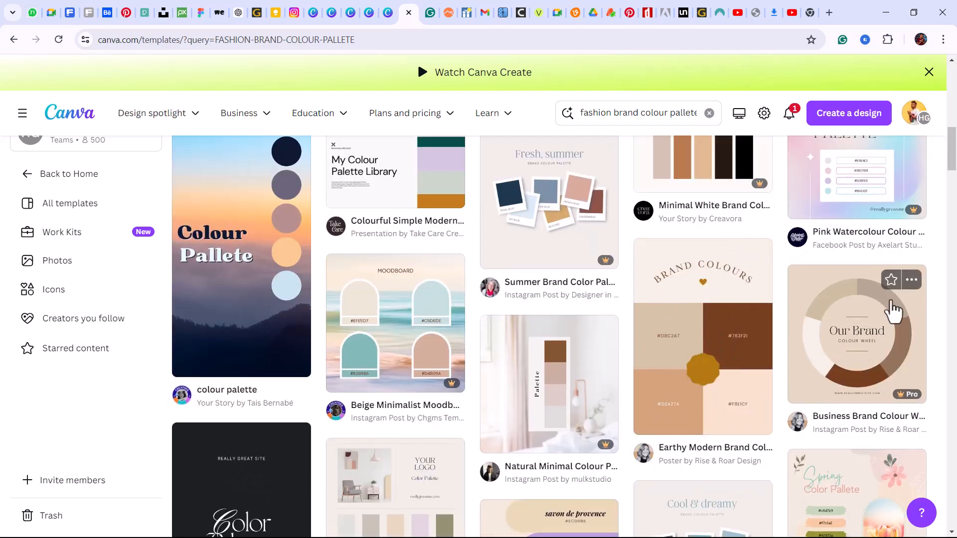
left_click_drag(952, 152, 952, 229)
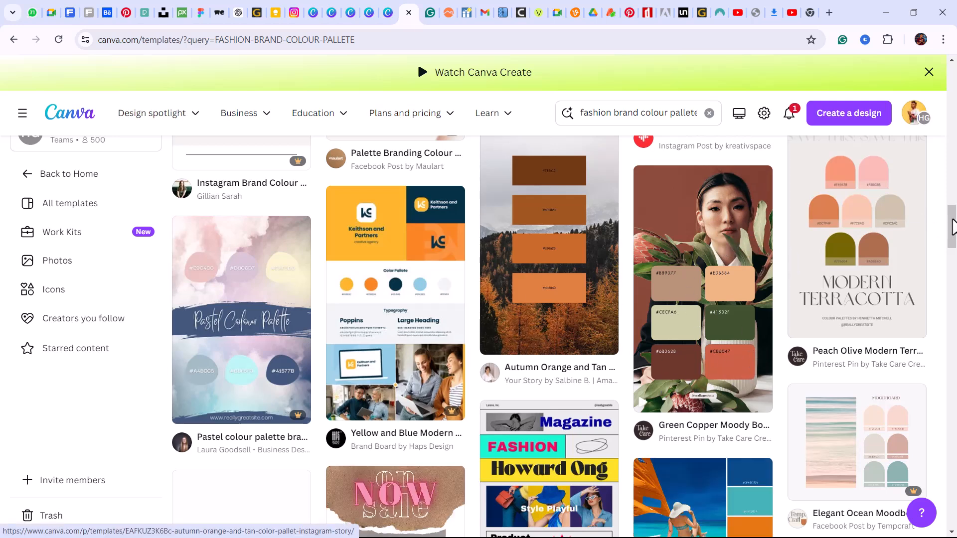
left_click_drag(952, 232, 953, 335)
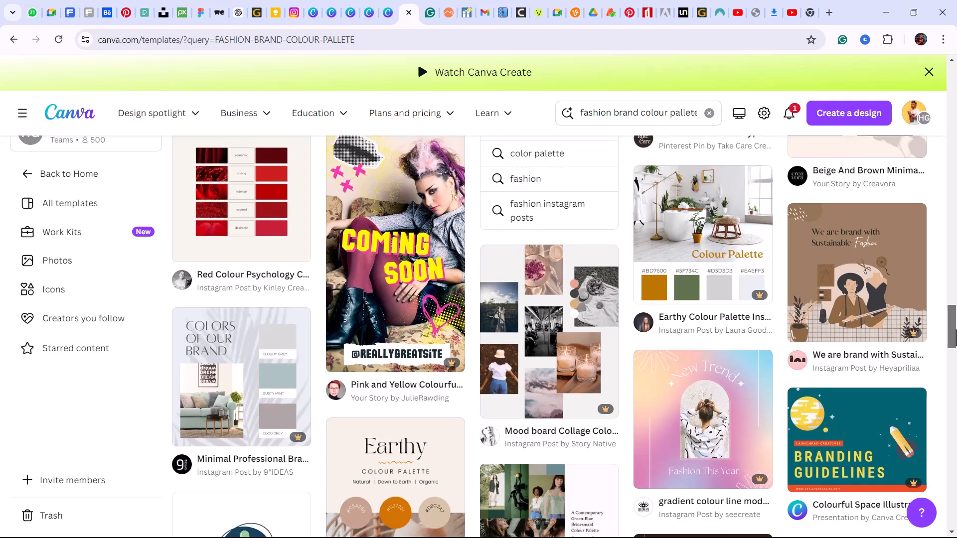
left_click_drag(953, 334, 954, 360)
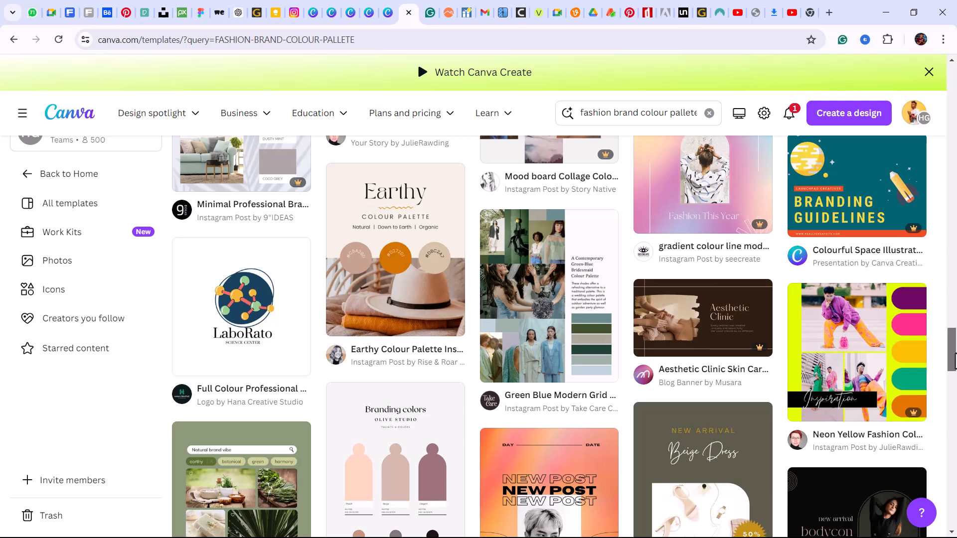
scroll(953, 364, "down", 1)
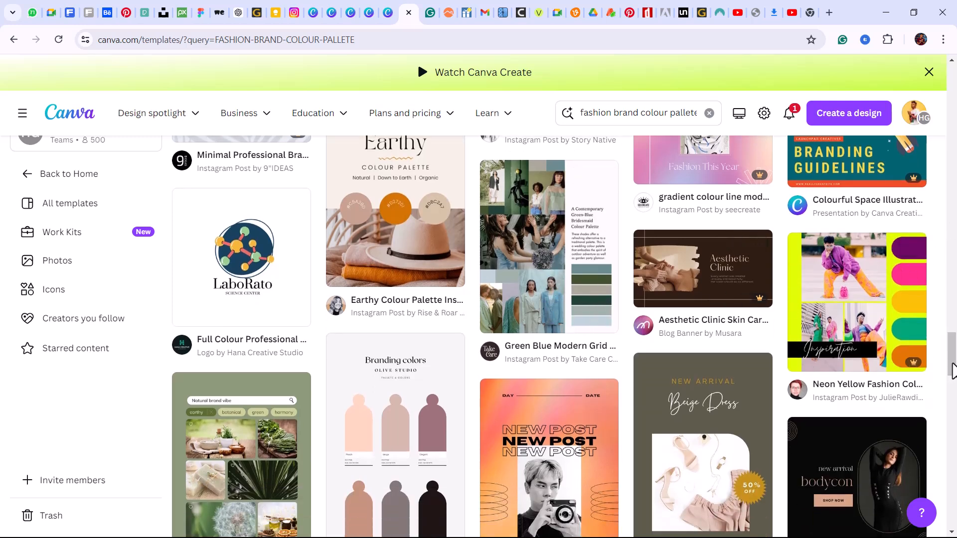
scroll(953, 367, "down", 4)
scroll(953, 366, "up", 4)
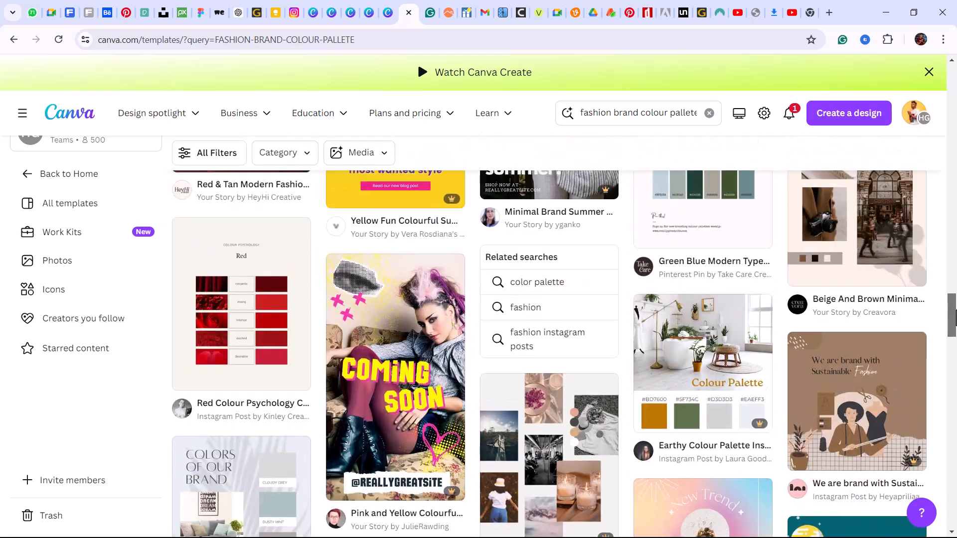
Find the Natural and Earthy colour palette among the template results and open its preview.
scroll(431, 258, "up", 5)
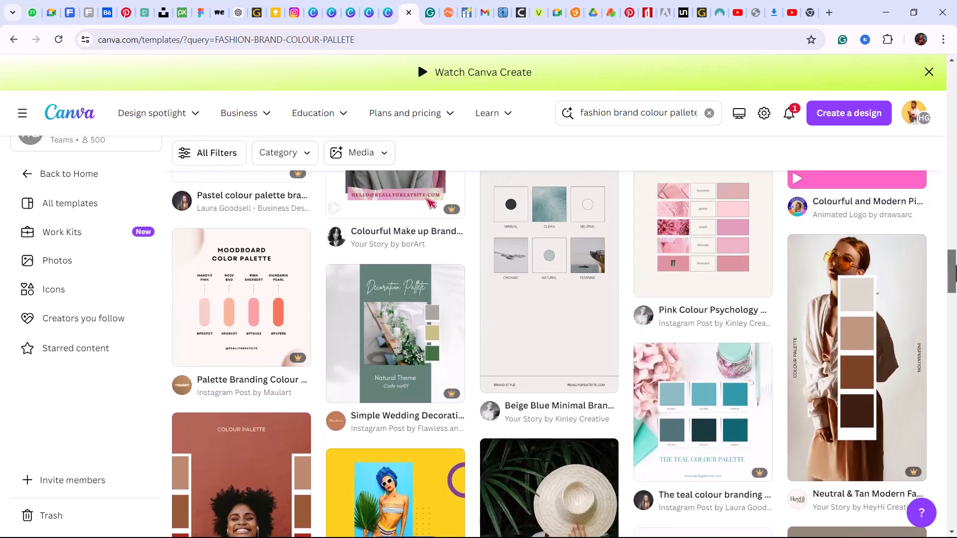
scroll(431, 258, "down", 2)
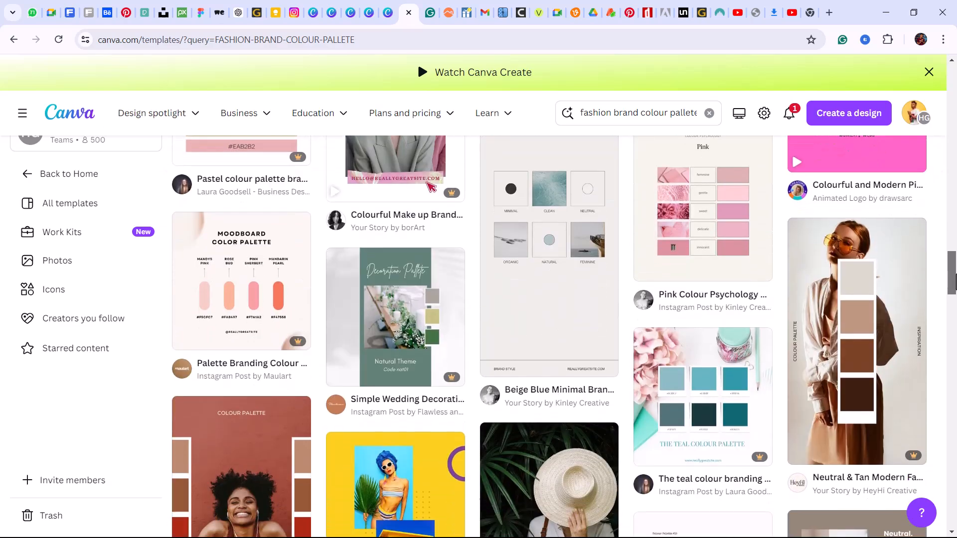
scroll(432, 258, "up", 6)
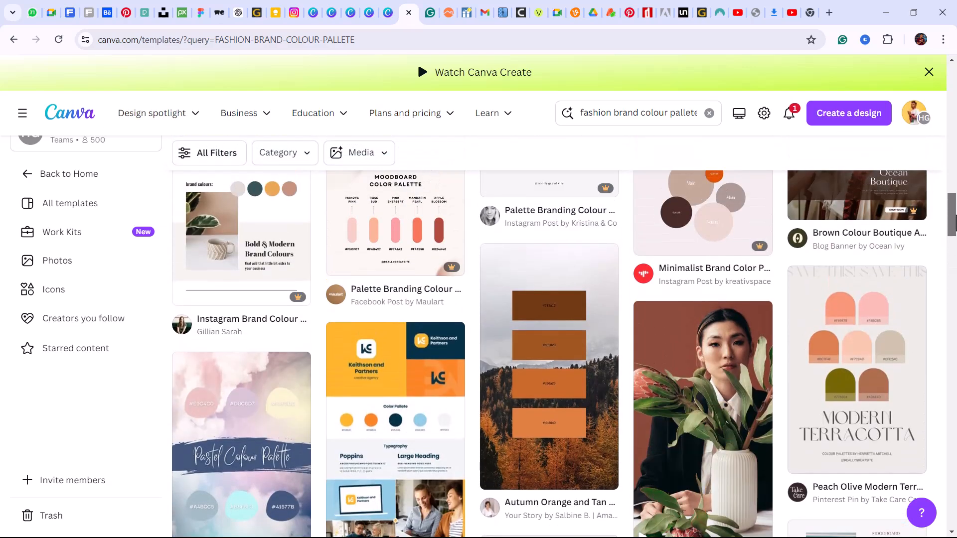
left_click_drag(953, 220, 953, 409)
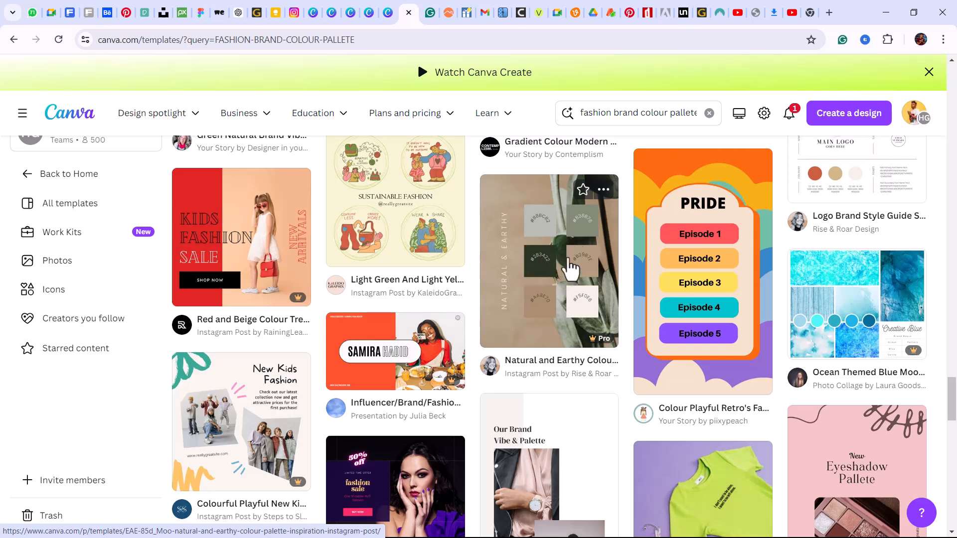
scroll(583, 247, "down", 2)
scroll(577, 252, "up", 3)
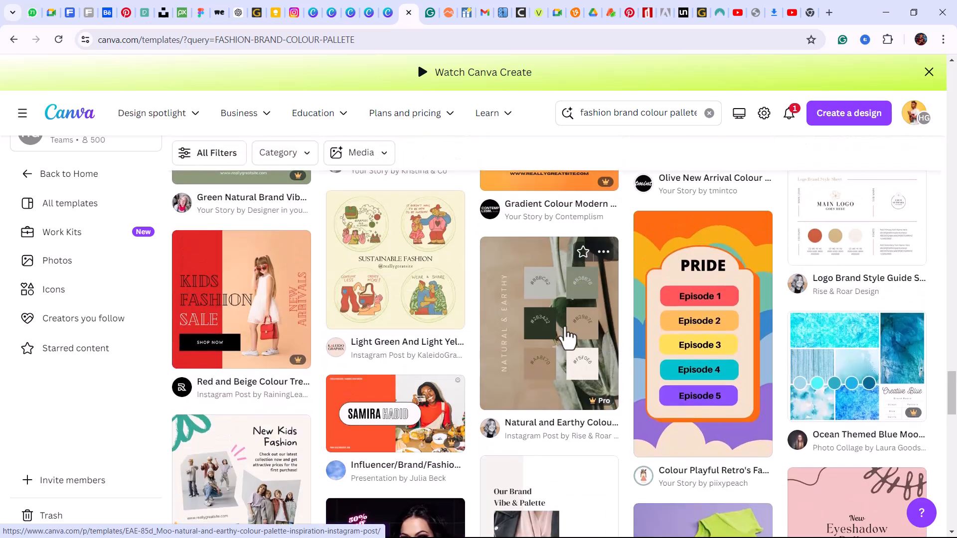
left_click(570, 344)
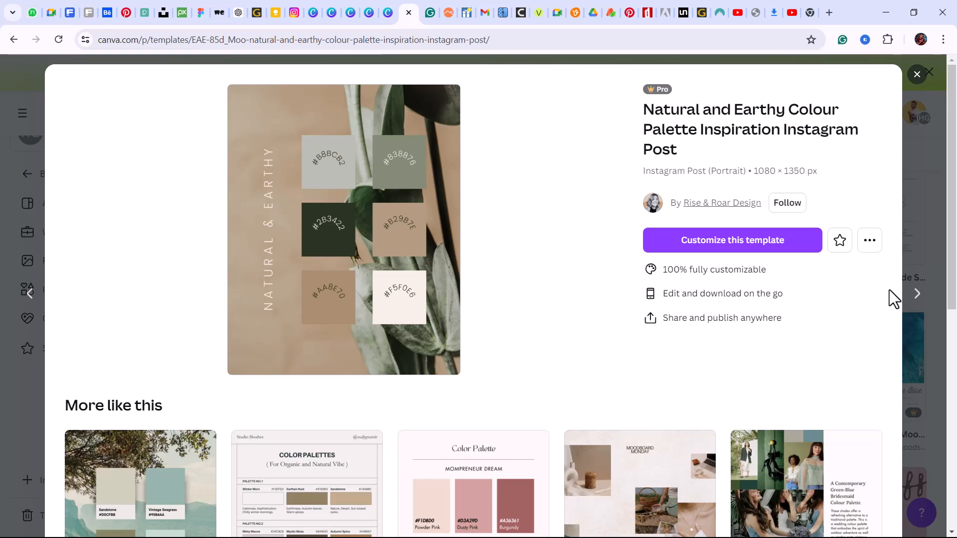
Review the Natural and Earthy colour palette preview and open the template for customizing.
scroll(951, 214, "down", 1)
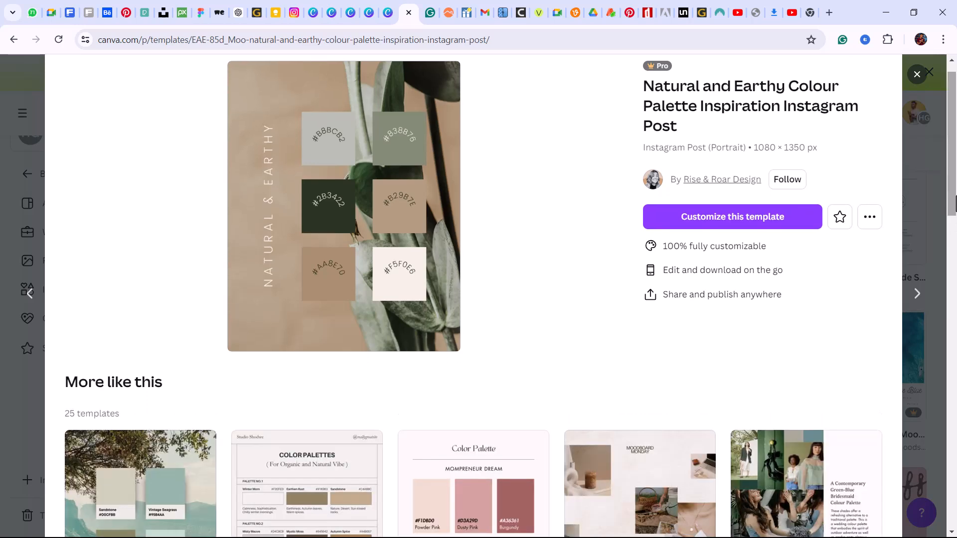
left_click_drag(955, 191, 955, 147)
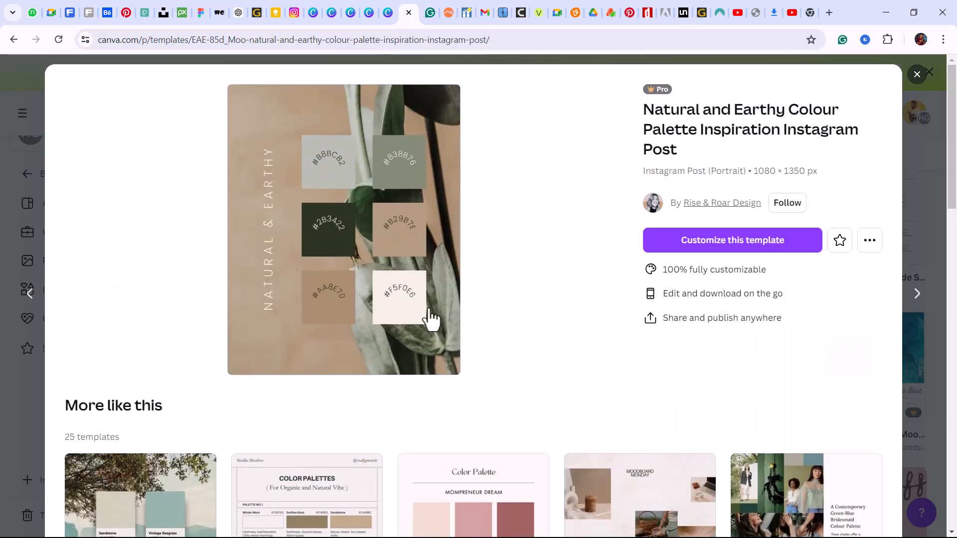
left_click(705, 248)
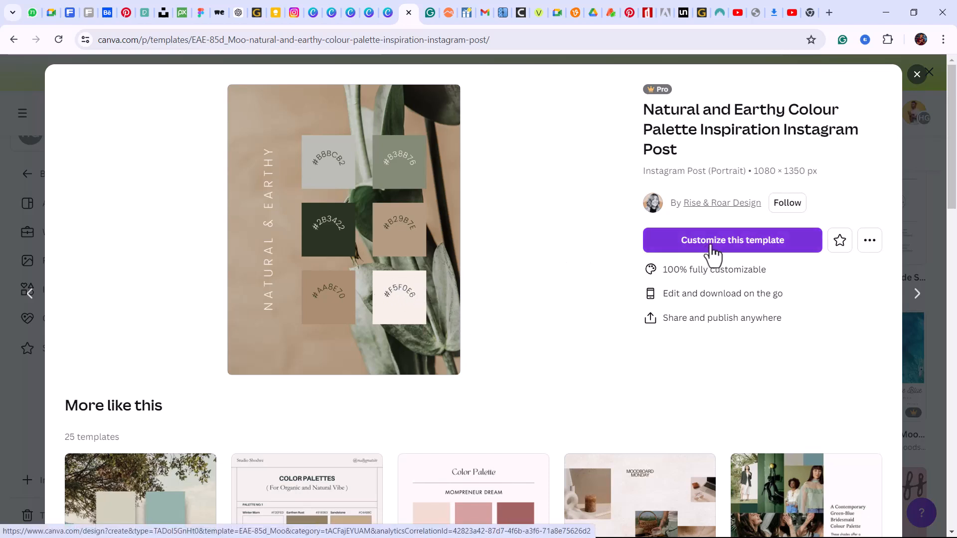
left_click(754, 243)
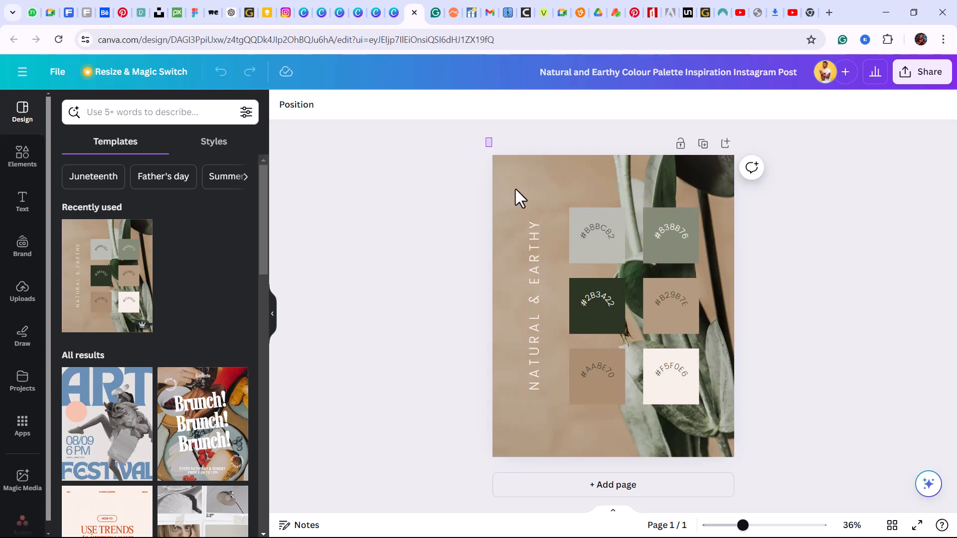
left_click_drag(515, 190, 542, 348)
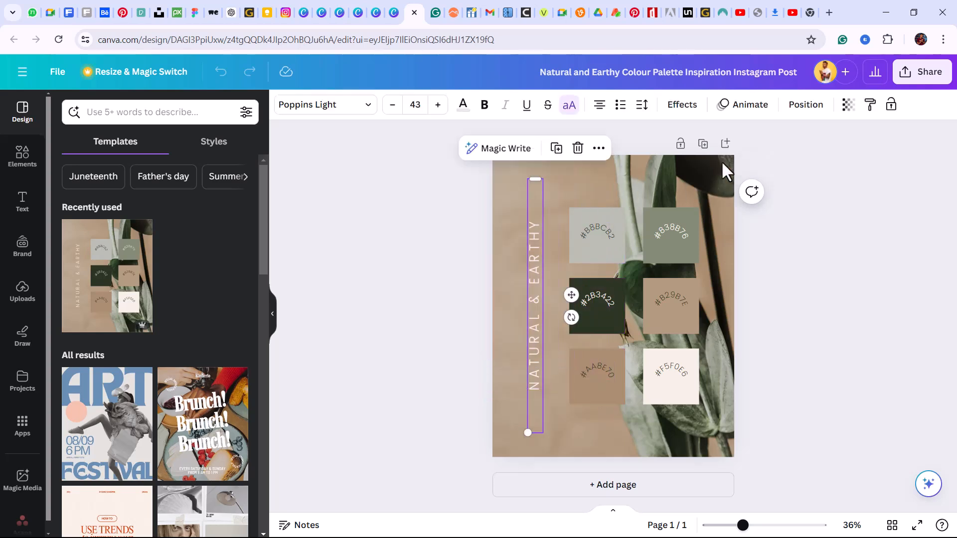
left_click(779, 139)
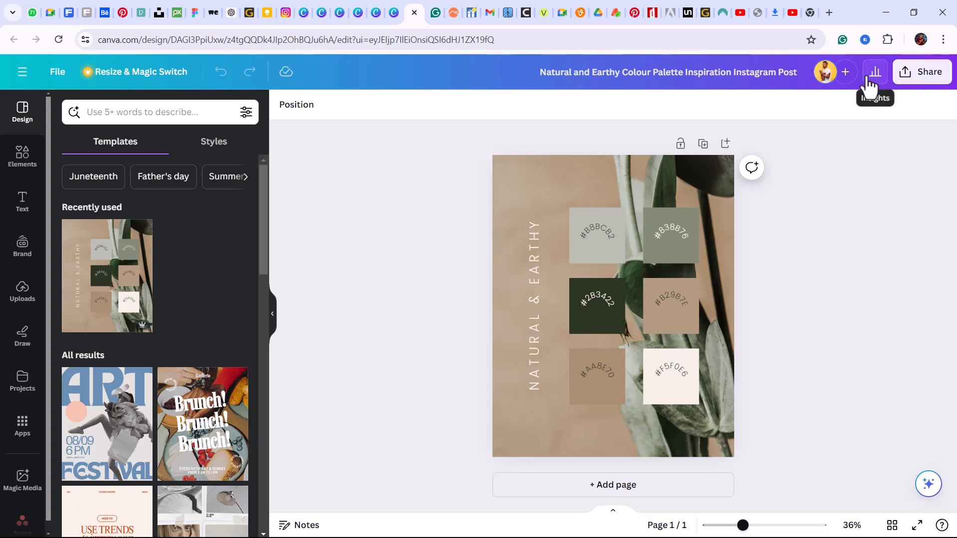
left_click(795, 134)
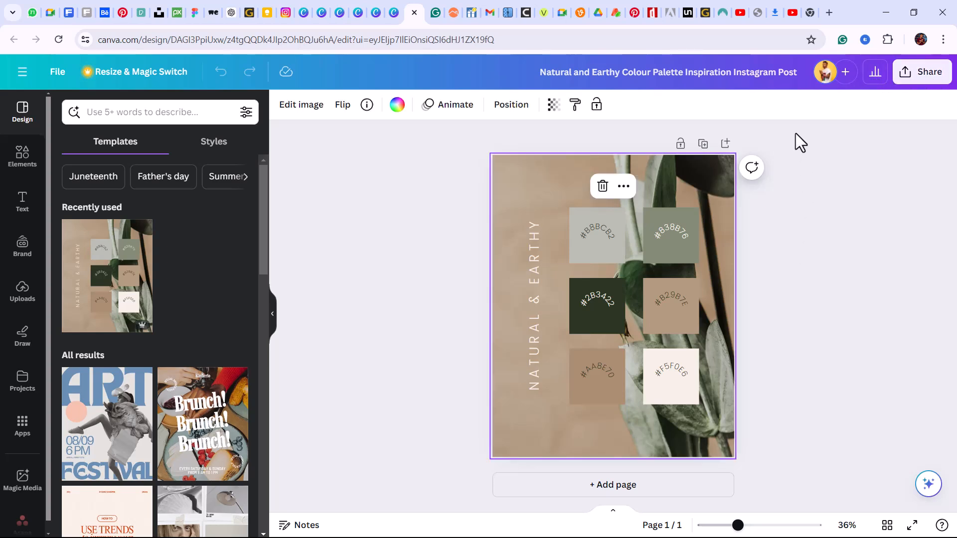
Download the palette design as a PNG at size 3.125 with the download settings saved, and check the browser's download progress.
left_click(915, 76)
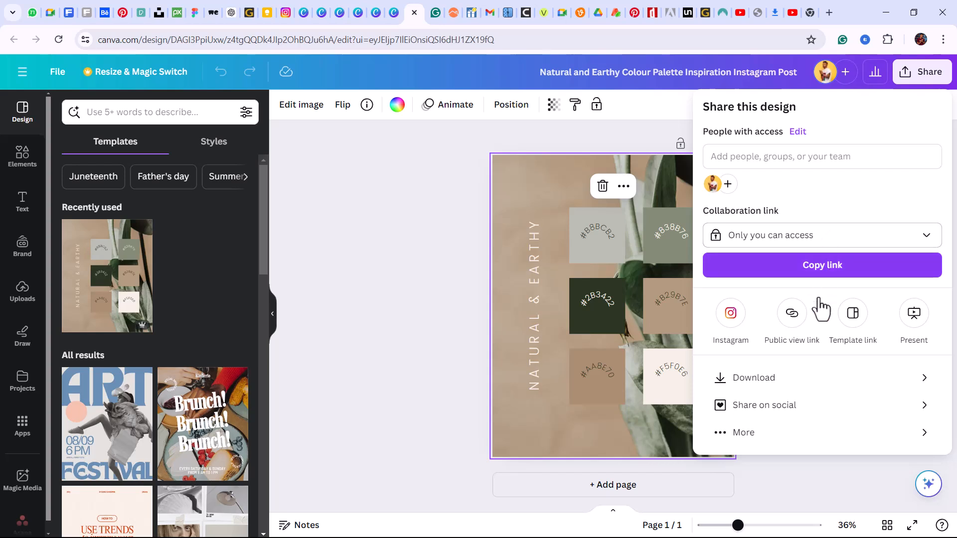
left_click(807, 384)
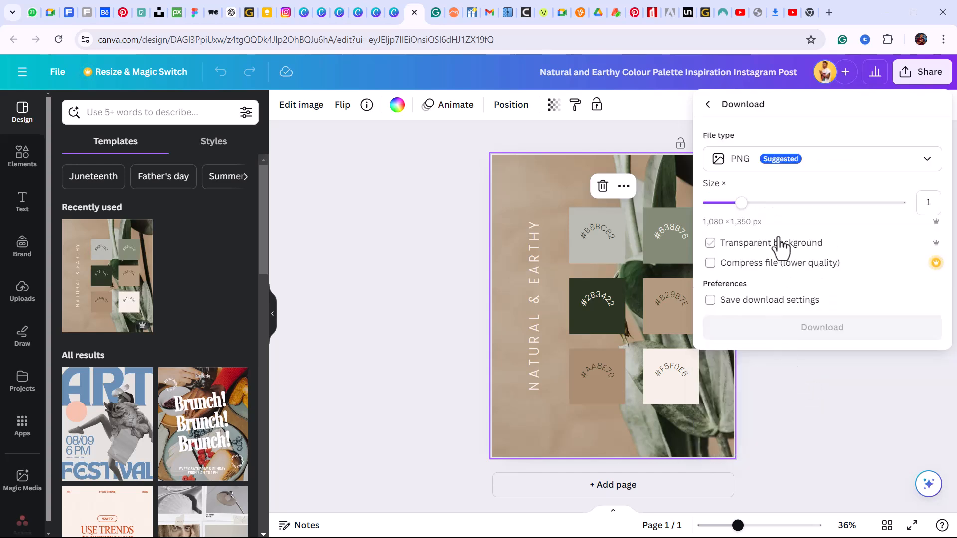
left_click(898, 203)
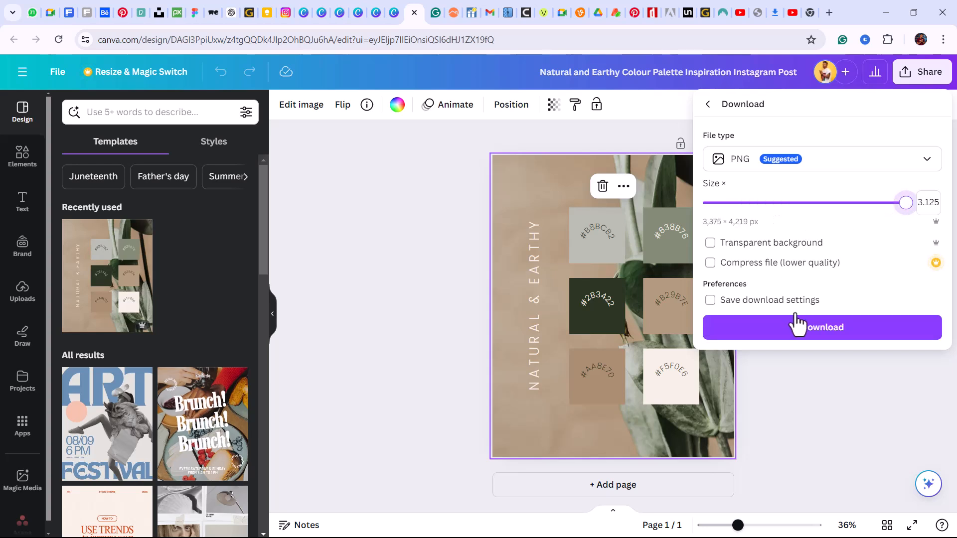
left_click(747, 299)
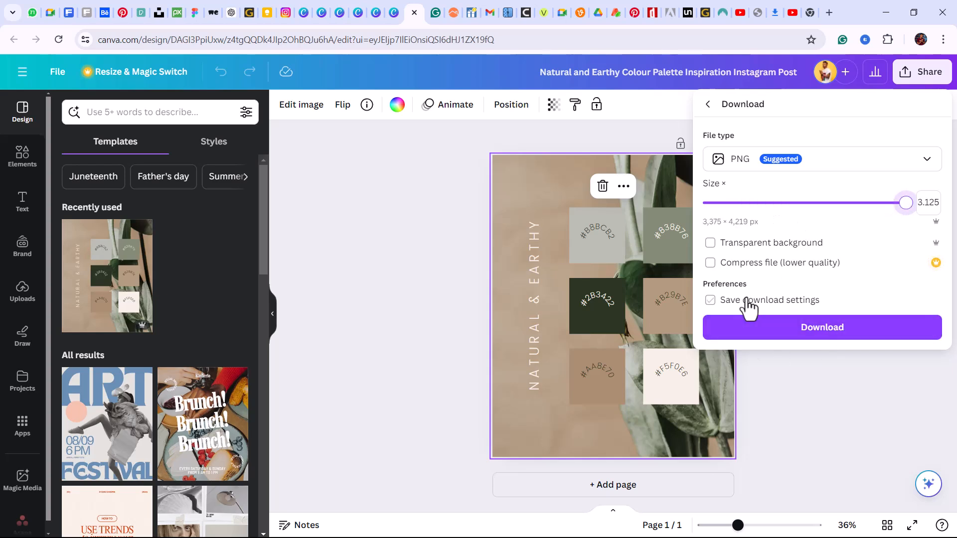
left_click(822, 329)
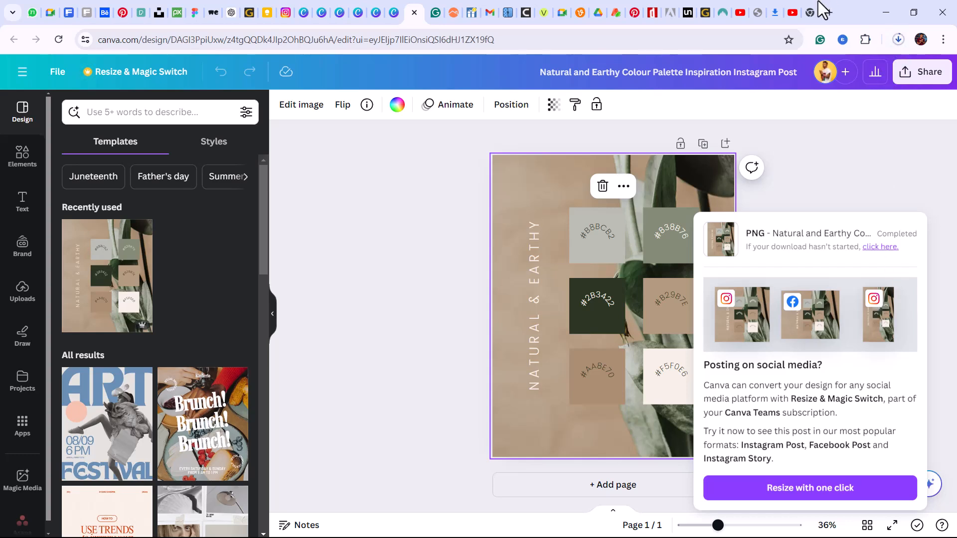
left_click(898, 39)
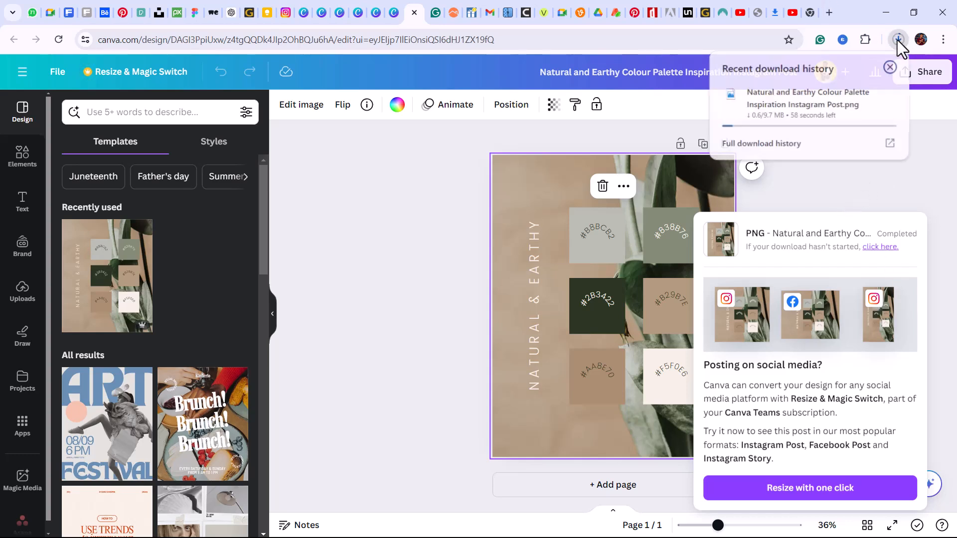
left_click(927, 132)
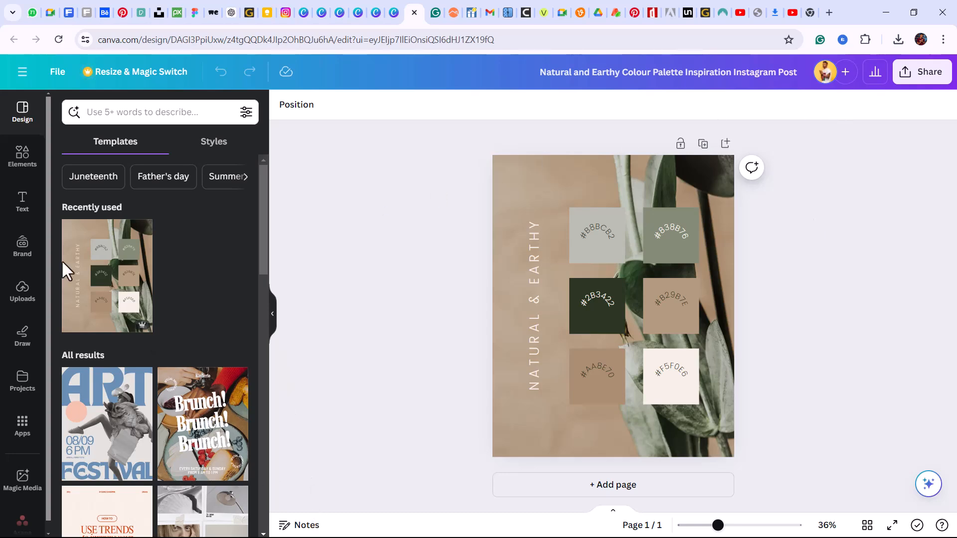
Open the recent Fashion Brand Art Design Logo design.
left_click(21, 72)
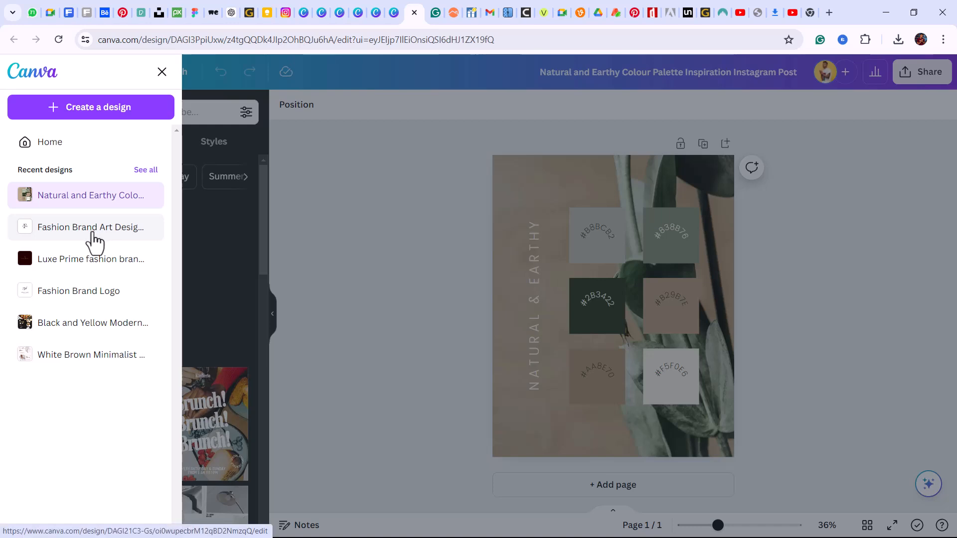
left_click(92, 229)
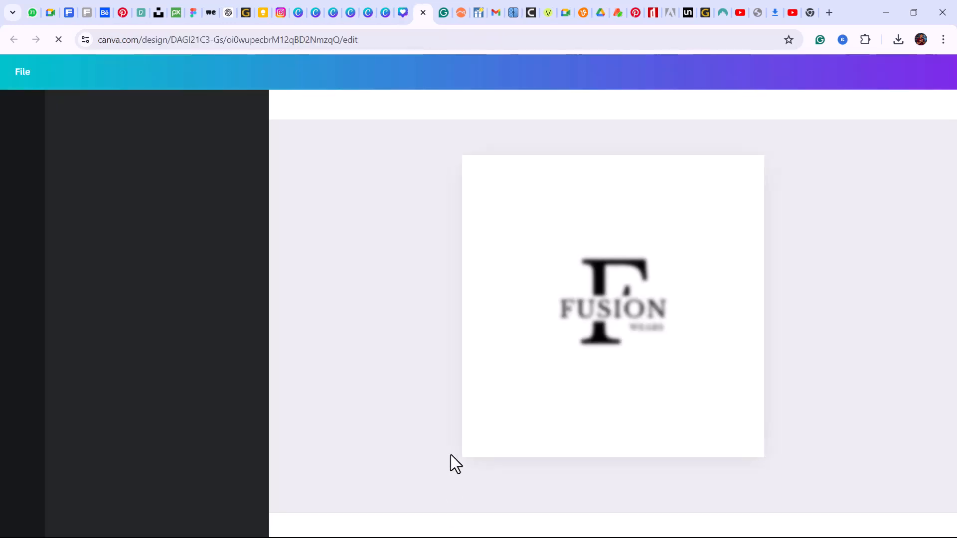
Switch to File Explorer and try to bring the downloaded Natural and Earthy palette image from the Downloads folder into the logo design.
key("super")
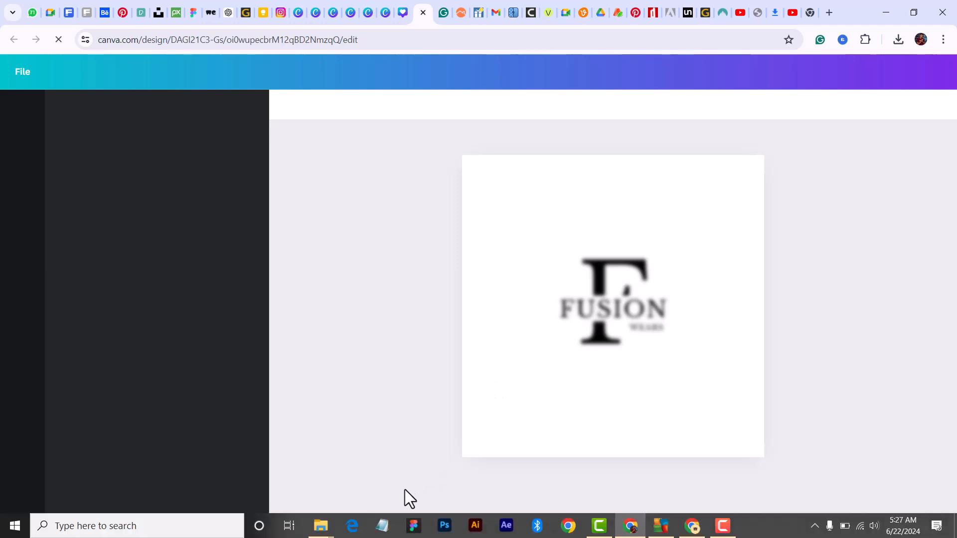
mouse_move(323, 533)
left_click(252, 469)
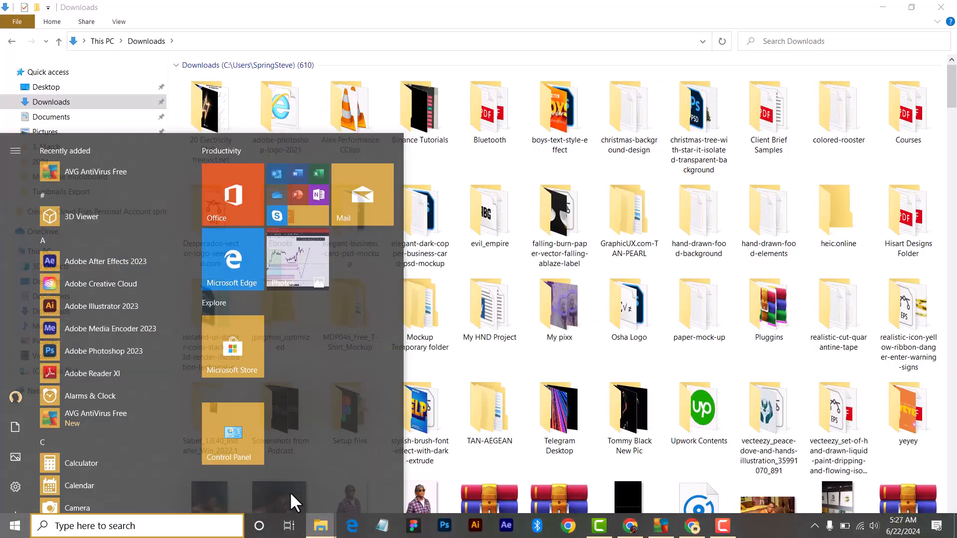
left_click_drag(951, 86, 955, 521)
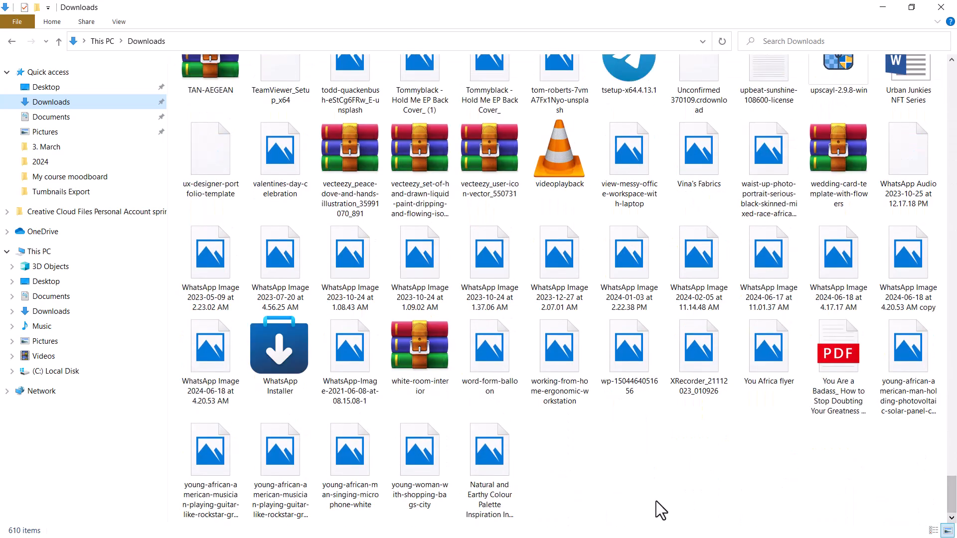
left_click(493, 466)
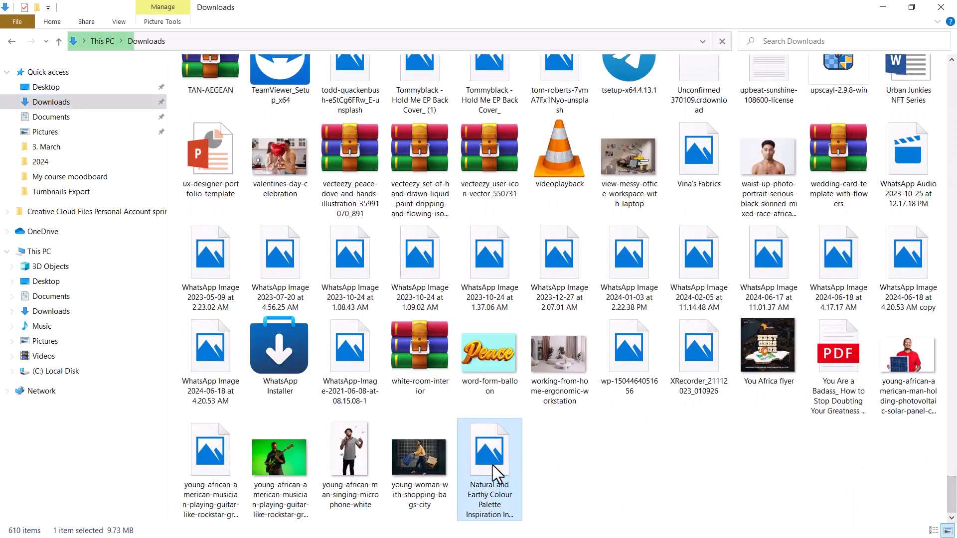
left_click_drag(488, 456, 429, 267)
key("super")
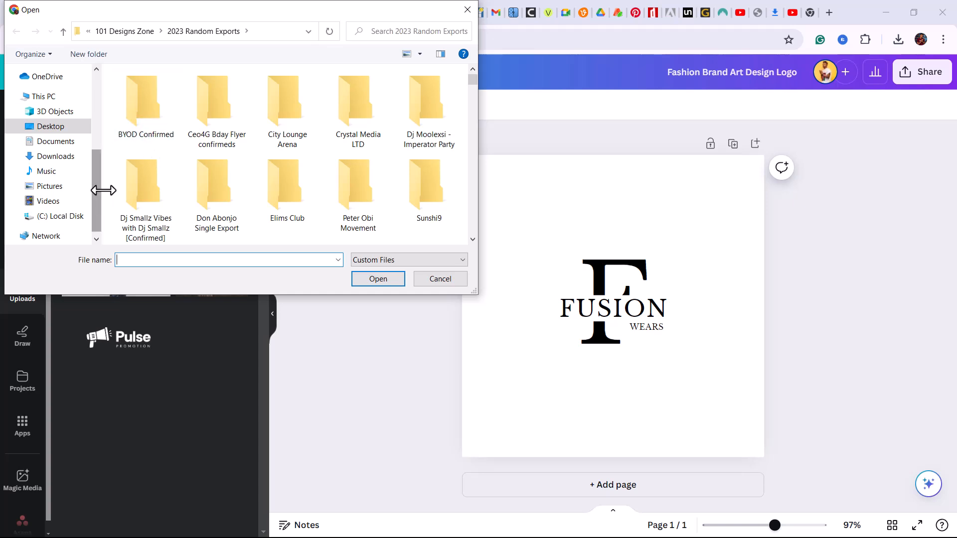
Upload the Natural and Earthy palette image from the Downloads folder and place it on the logo page.
left_click_drag(94, 190, 111, 111)
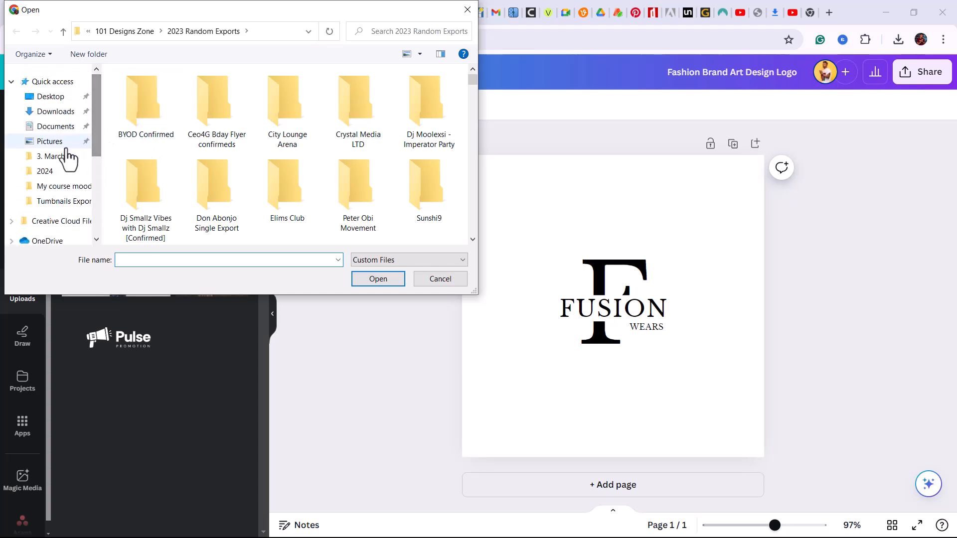
left_click(52, 113)
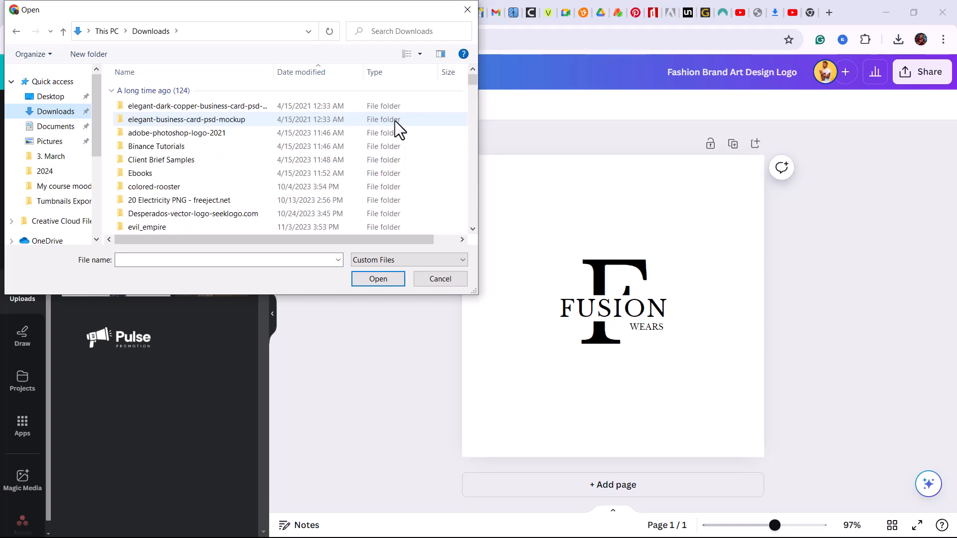
left_click_drag(474, 80, 449, 260)
left_click_drag(478, 85, 471, 221)
left_click(376, 279)
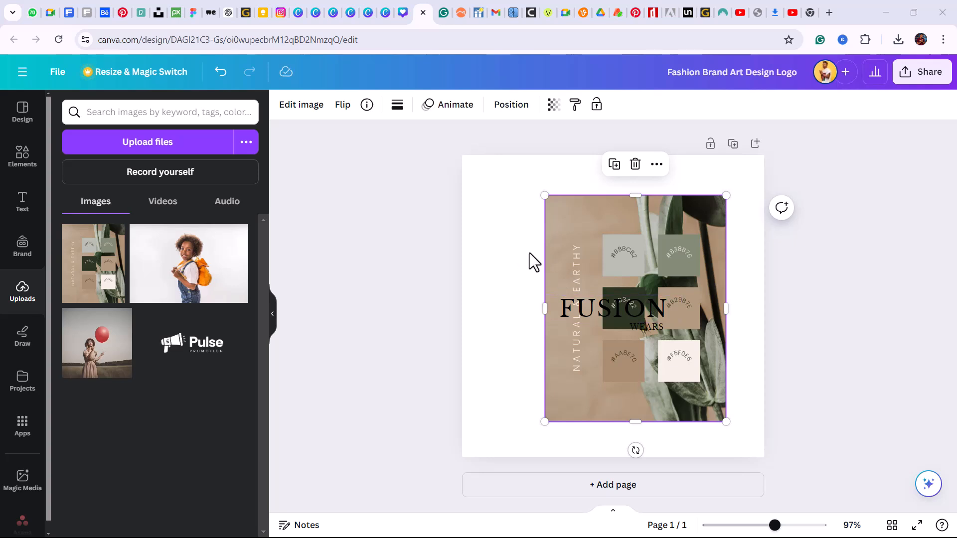
Shrink the palette image to about half its size and place it in the upper-left corner of the page, beside the Fusion Wears logo.
left_click_drag(668, 232, 534, 227)
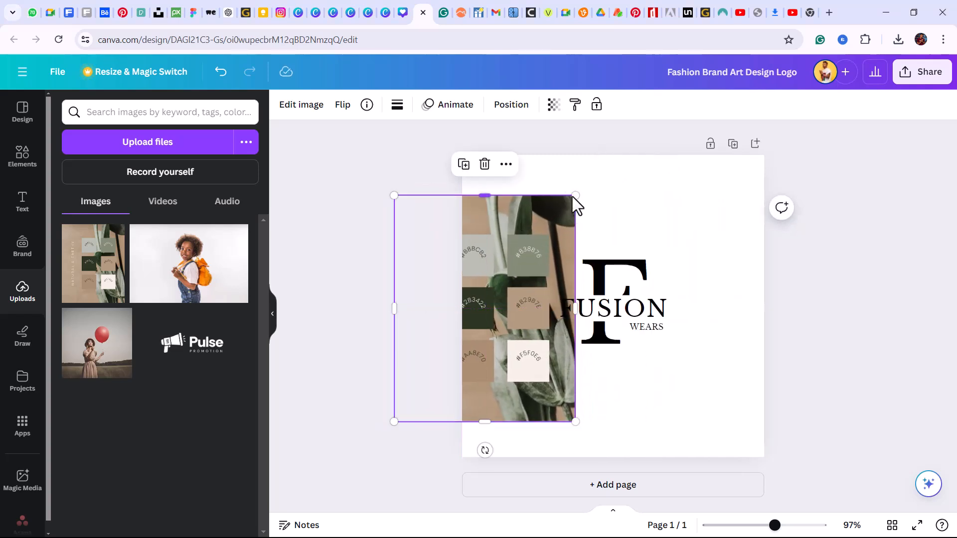
left_click_drag(575, 195, 491, 301)
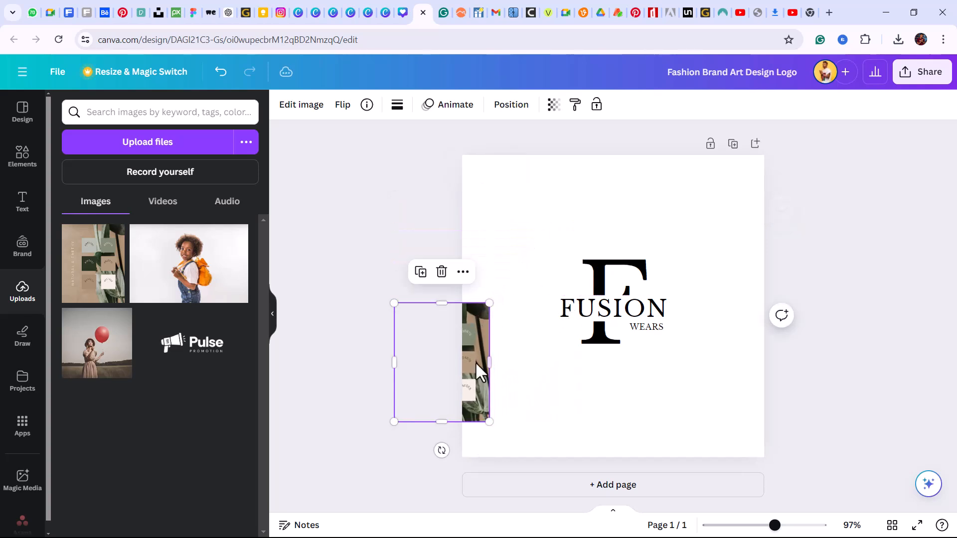
left_click_drag(478, 367, 548, 228)
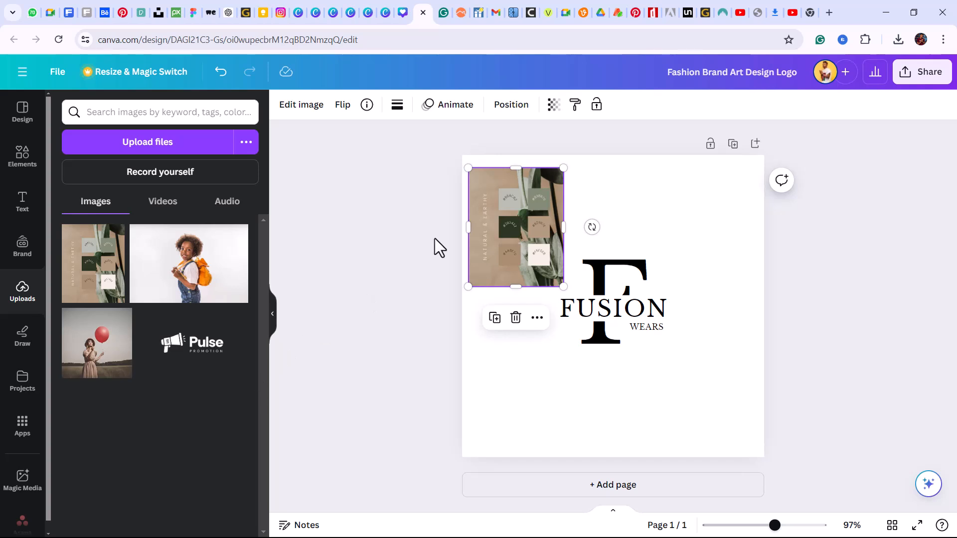
left_click(605, 273)
left_click(706, 254)
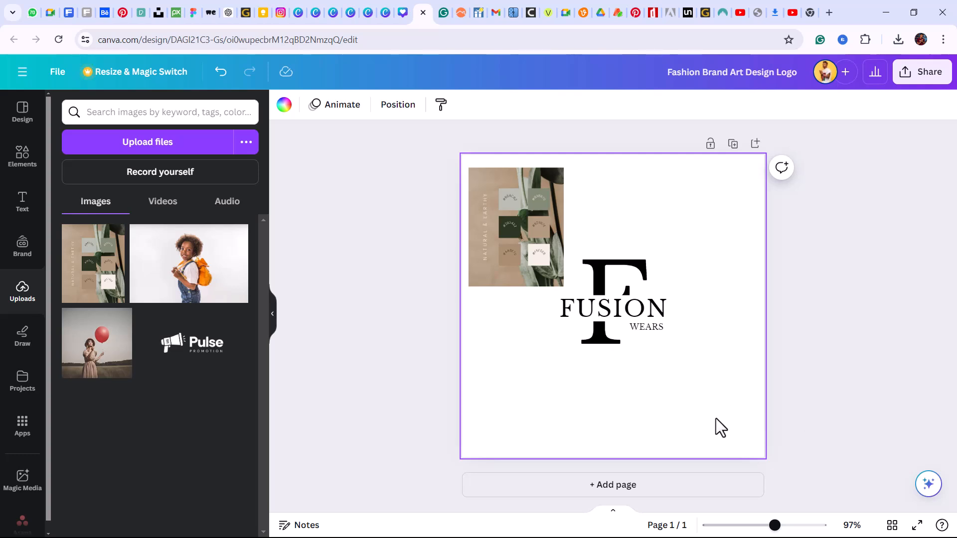
left_click_drag(716, 418, 829, 397)
left_click_drag(747, 386, 707, 406)
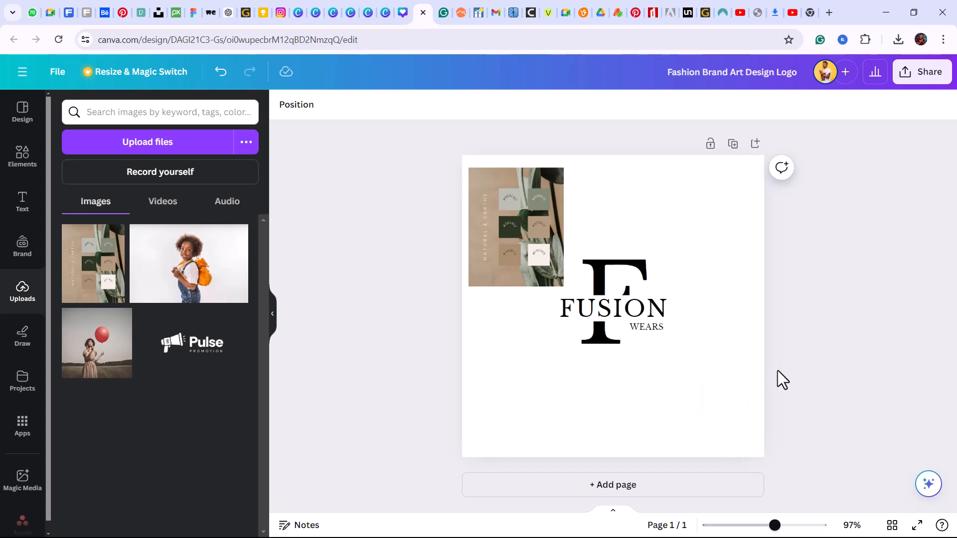
Set the page background to the cream #F5F0E6 sampled from the palette image.
left_click_drag(792, 351, 698, 425)
left_click_drag(816, 358, 746, 410)
left_click(595, 400)
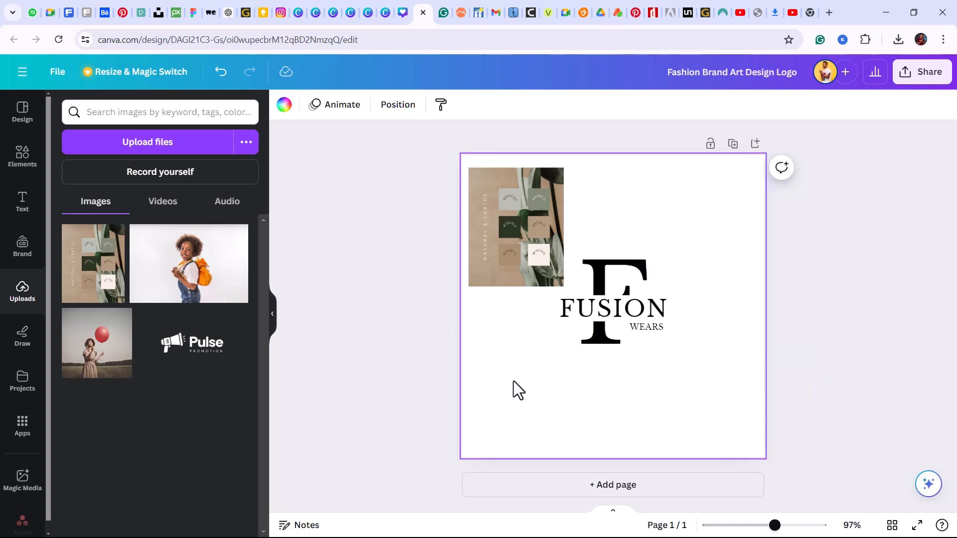
left_click(284, 105)
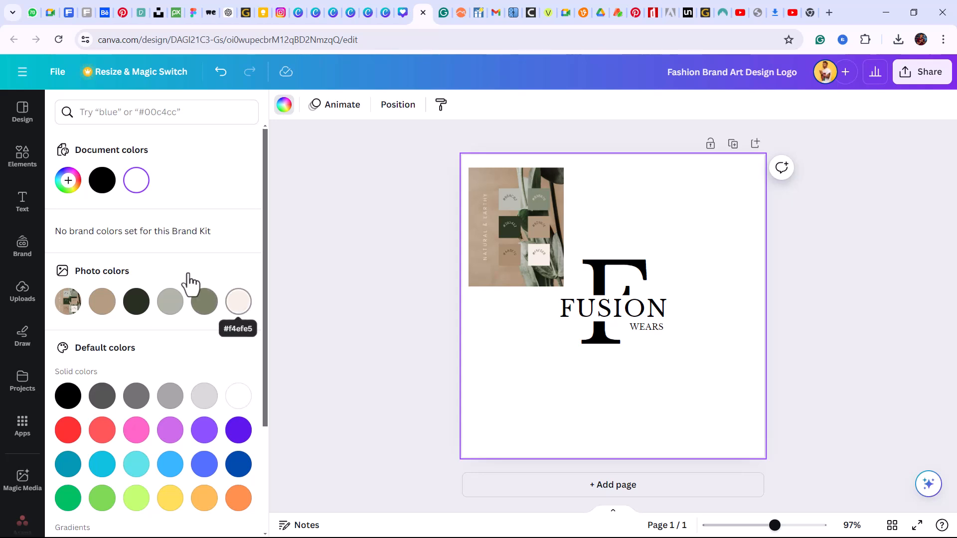
left_click(69, 183)
left_click(224, 336)
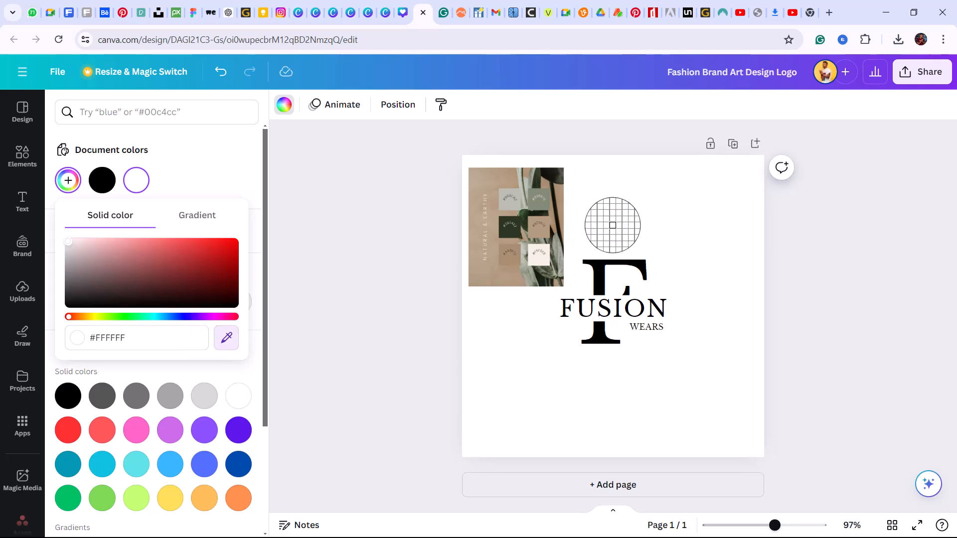
left_click(538, 260)
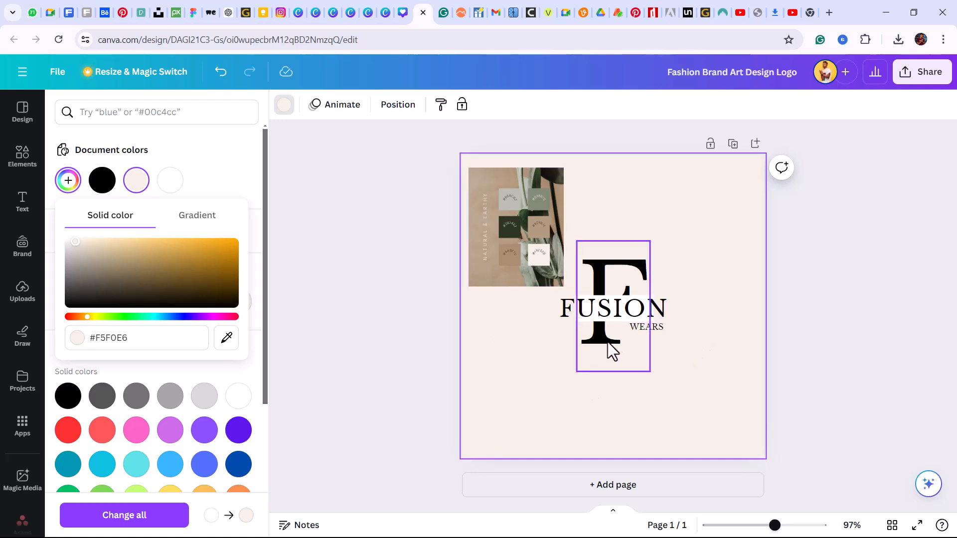
Try to select the white rectangle behind the FUSION text.
left_click(617, 316)
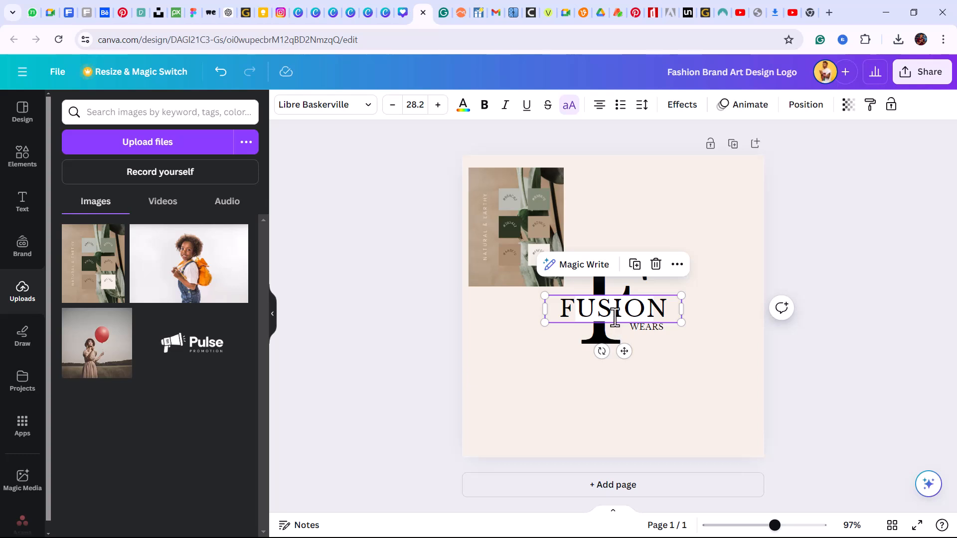
left_click(614, 319)
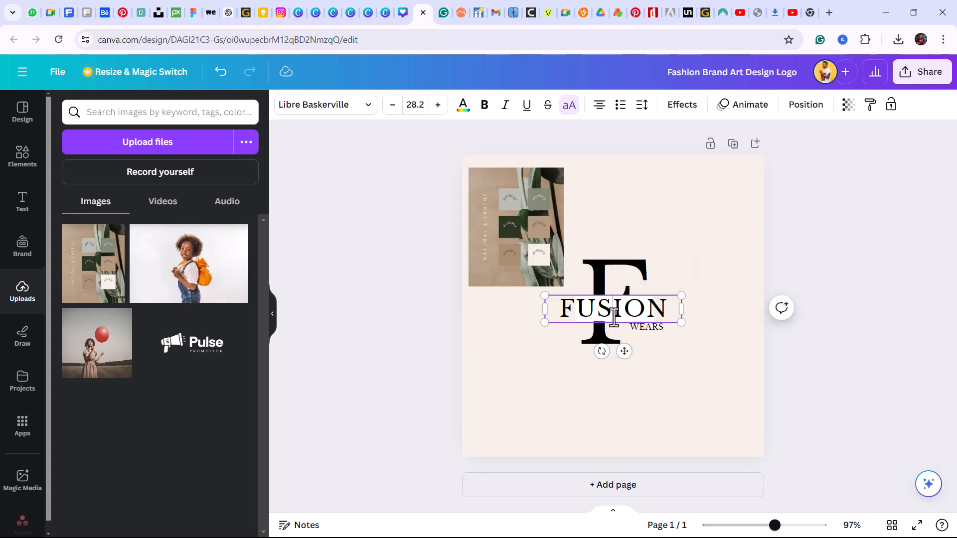
left_click(749, 343)
left_click_drag(785, 527, 812, 525)
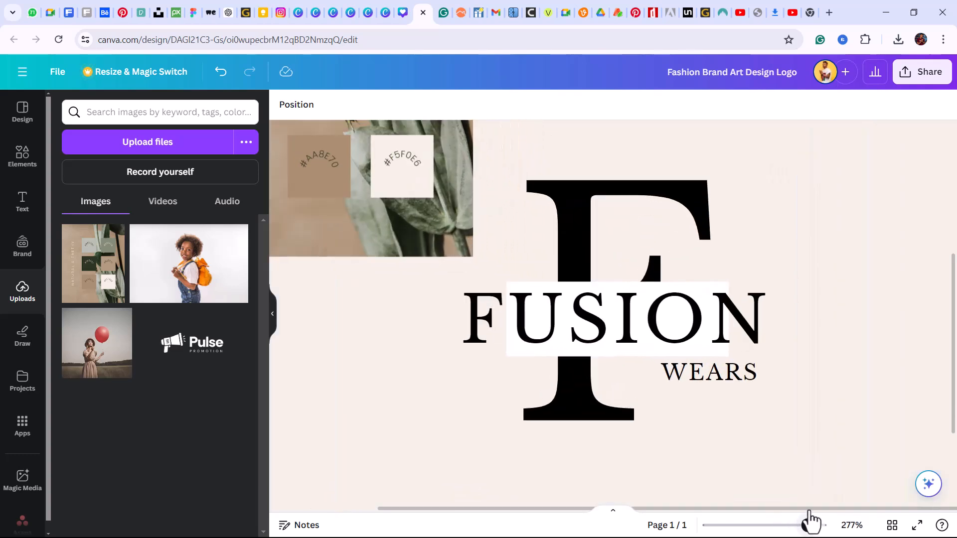
left_click(585, 297)
left_click(563, 351)
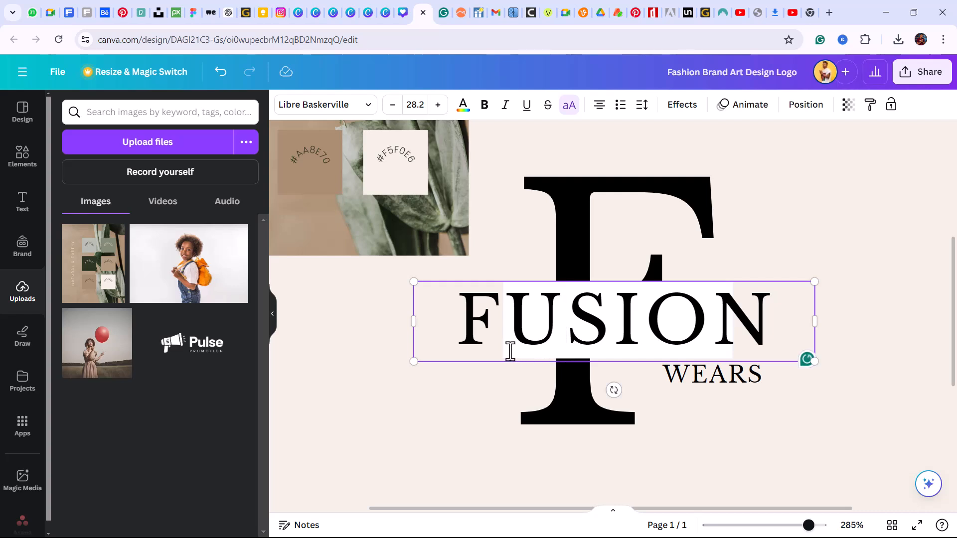
left_click(605, 311)
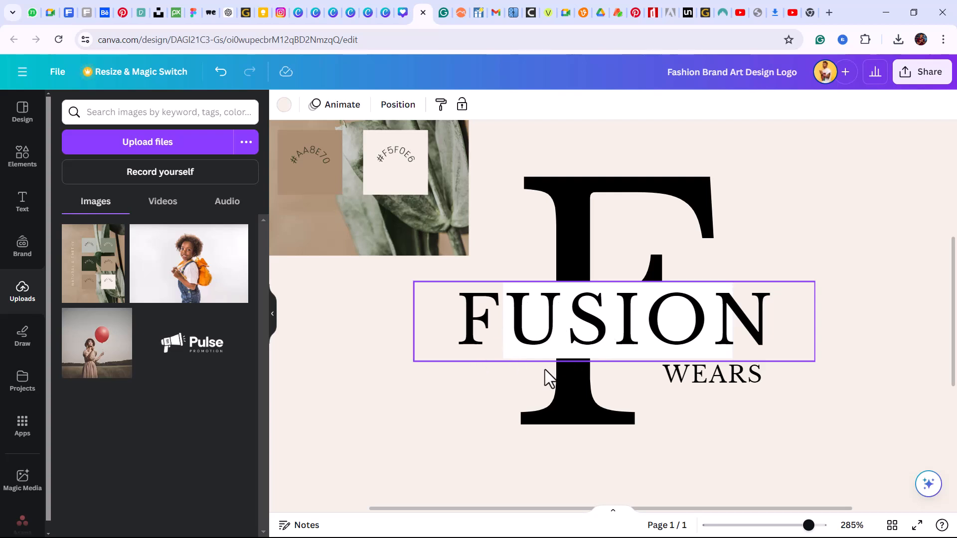
left_click(584, 319)
Move the palette image down until all six swatches show beside the logo, and colour the FUSION text with its dark green #2B3422.
left_click_drag(450, 189, 472, 277)
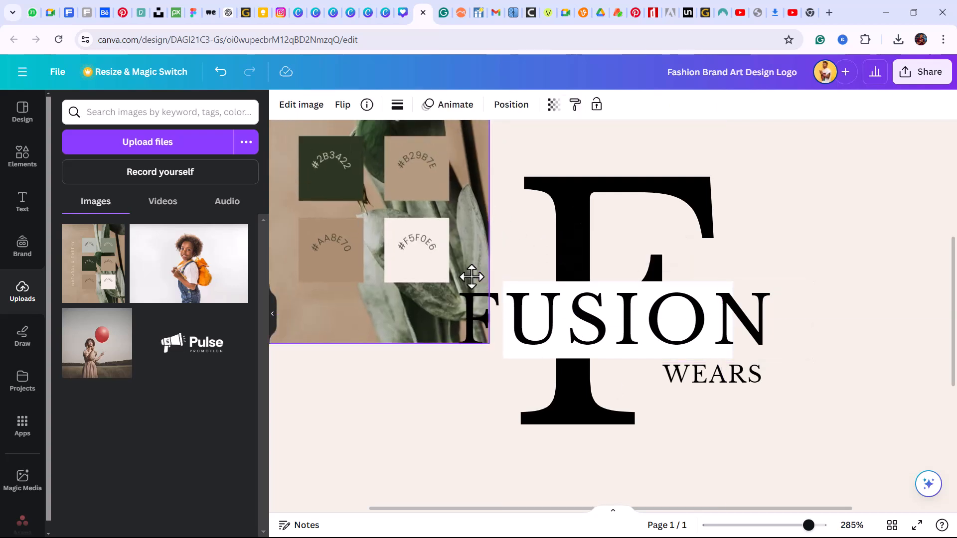
left_click_drag(427, 225, 417, 387)
left_click(648, 320)
left_click(629, 314)
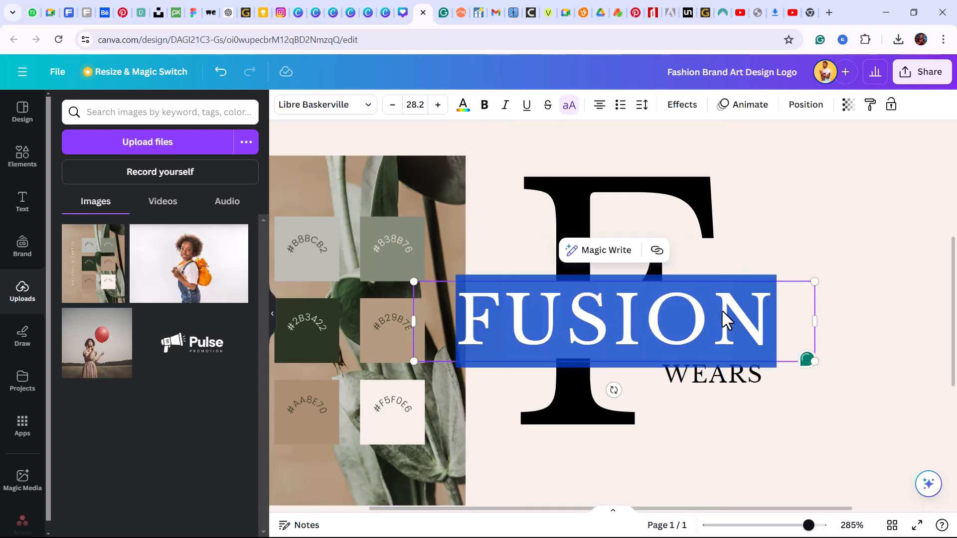
key("Escape")
left_click(761, 329)
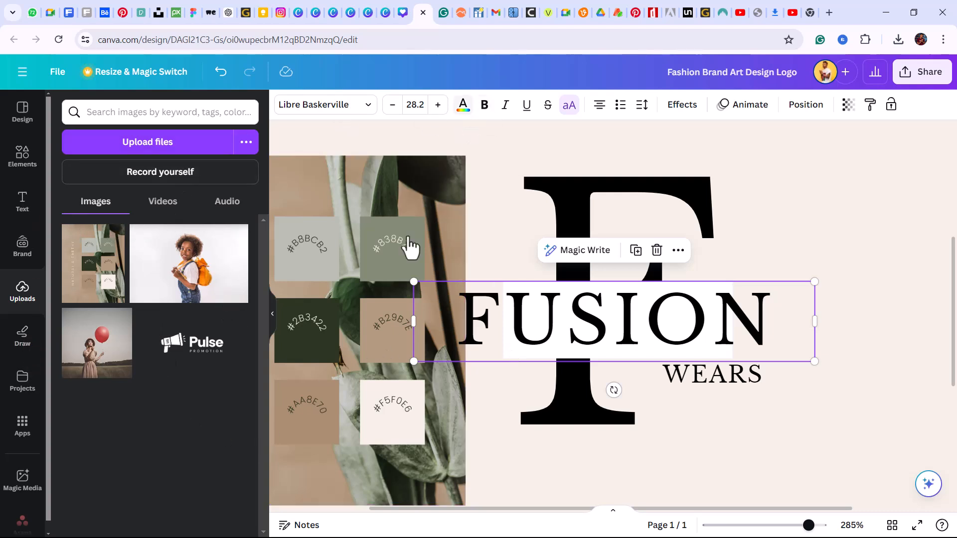
left_click(463, 105)
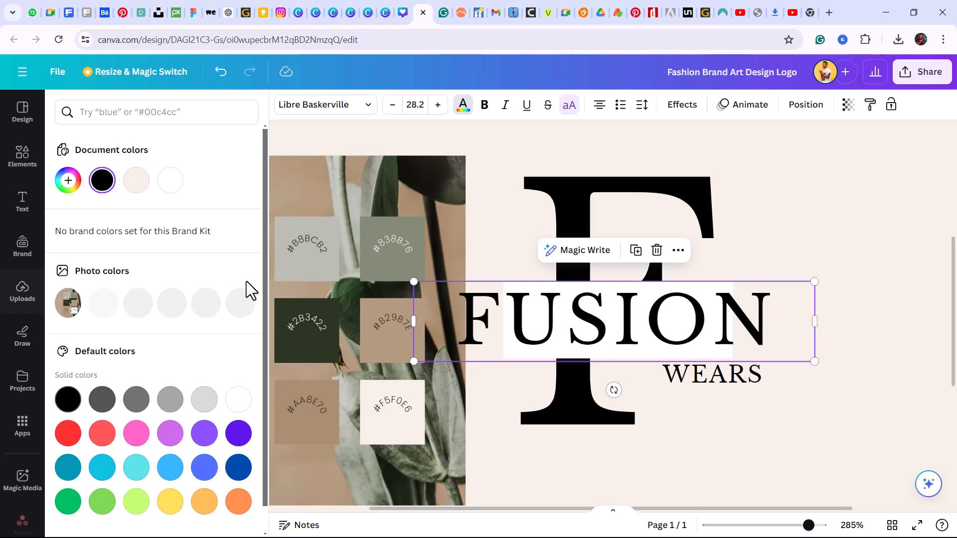
left_click(68, 181)
left_click(225, 309)
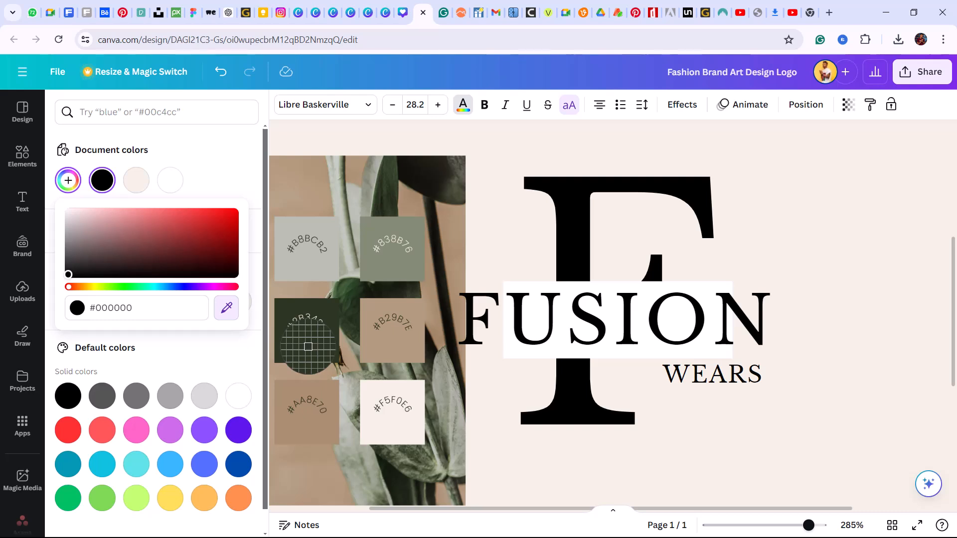
left_click(308, 347)
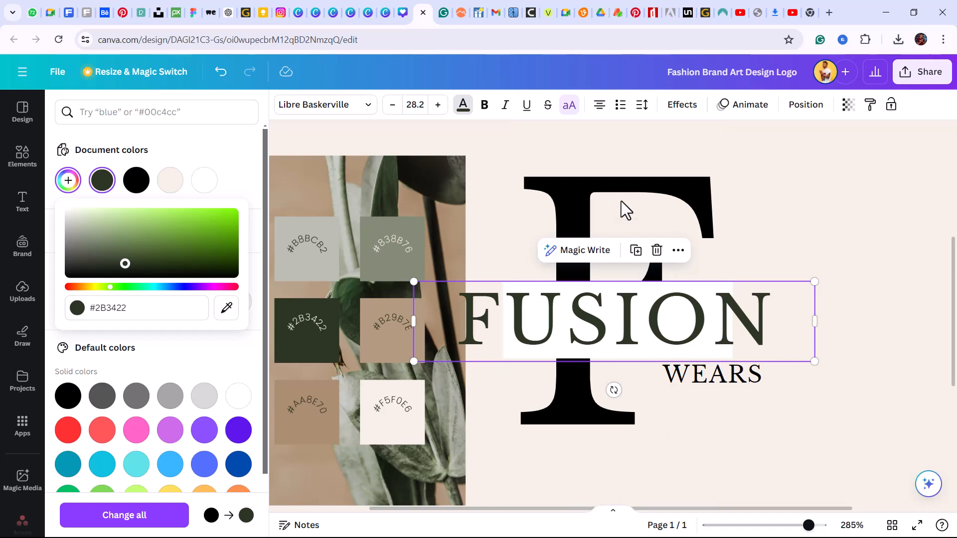
Lock the FUSION text that covers the white rectangle.
left_click(639, 329)
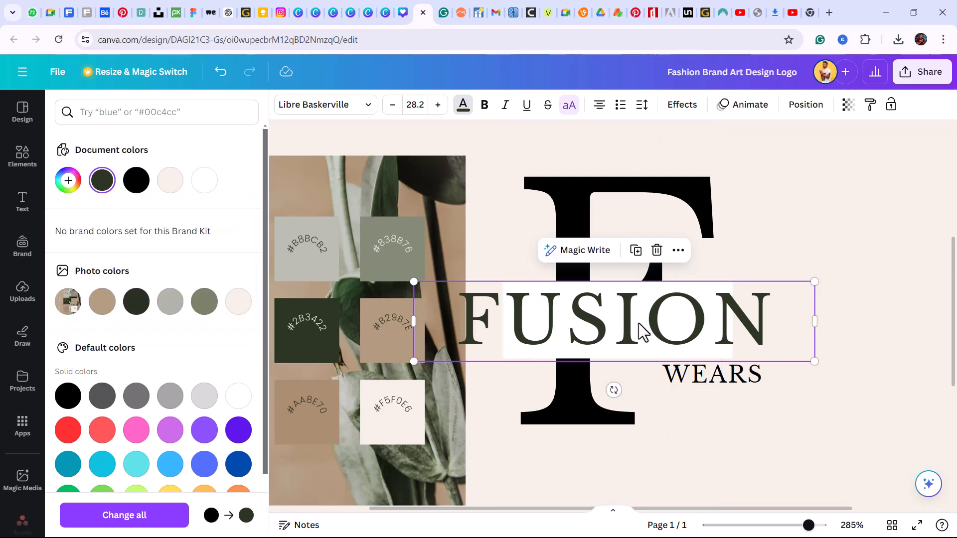
right_click(638, 323)
key("Escape")
left_click(615, 329)
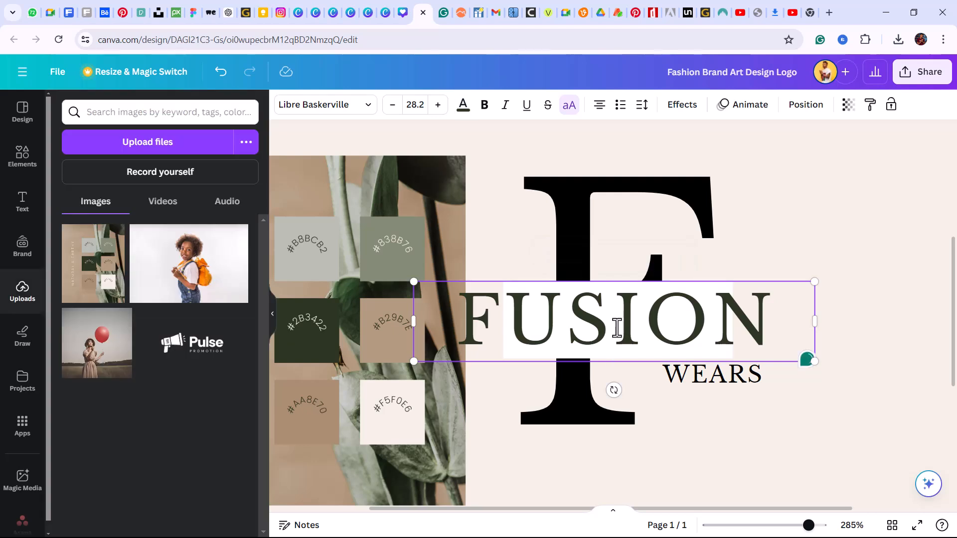
left_click(747, 333)
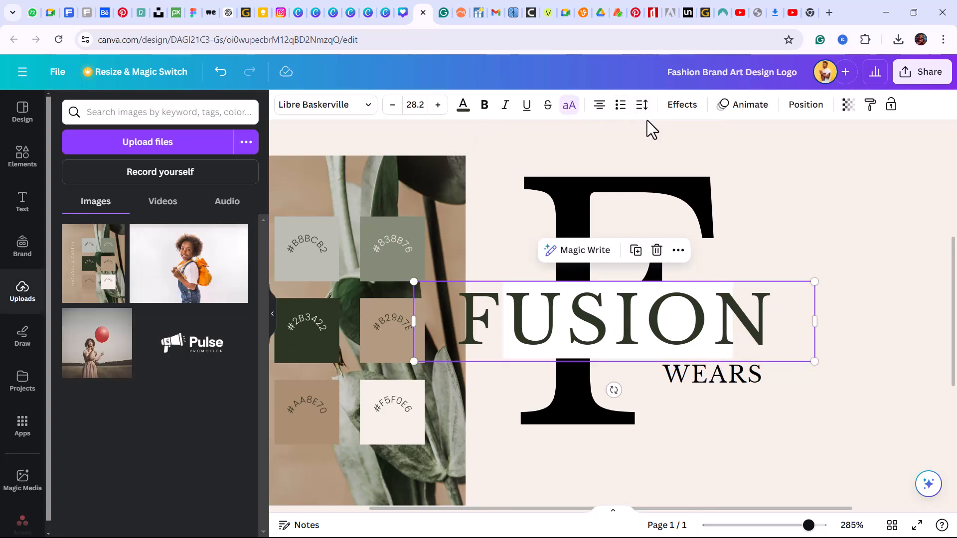
left_click(891, 105)
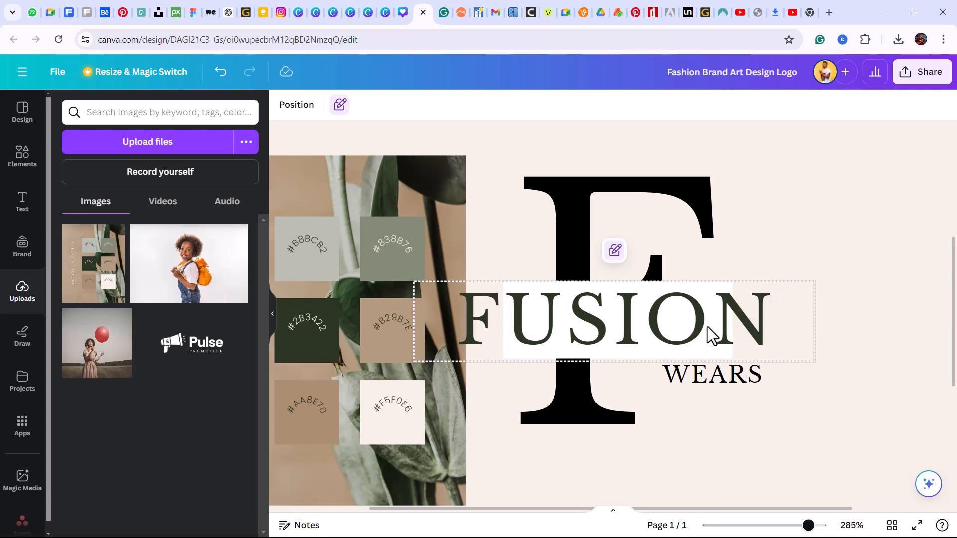
Try to select only the white rectangle beneath the locked FUSION text.
left_click_drag(707, 330, 777, 292)
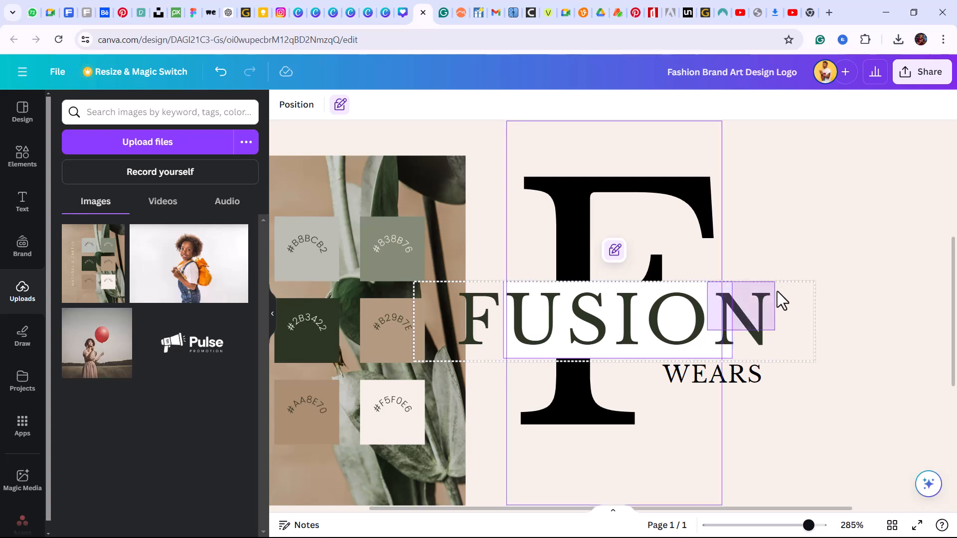
left_click(671, 350)
left_click(695, 357)
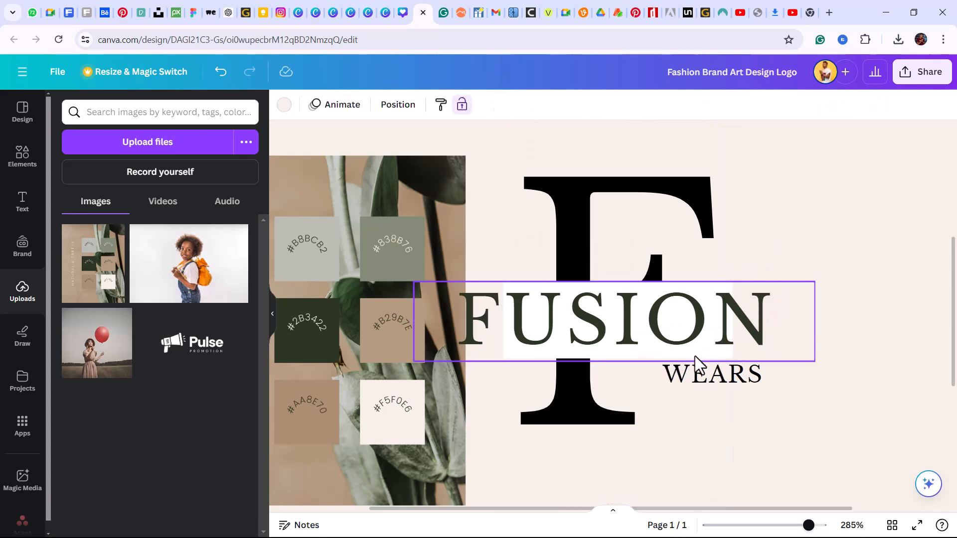
left_click(687, 352)
left_click_drag(687, 352, 603, 384)
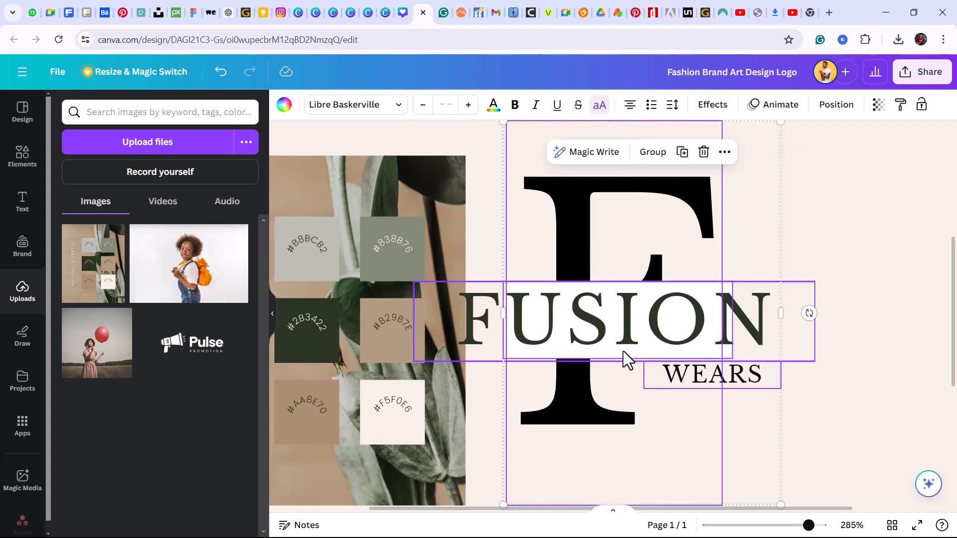
left_click(622, 351)
left_click_drag(602, 333, 612, 367)
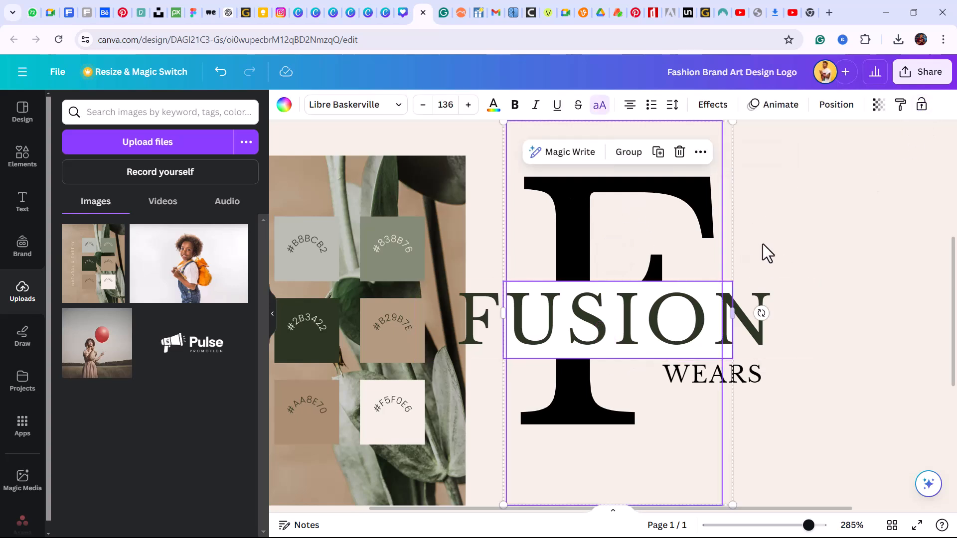
left_click(718, 357)
left_click(713, 320)
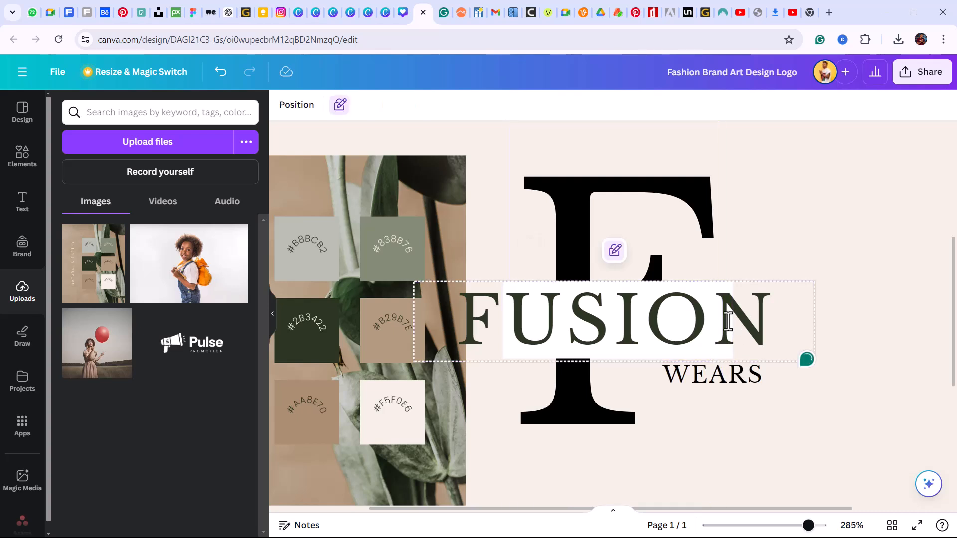
left_click(636, 346)
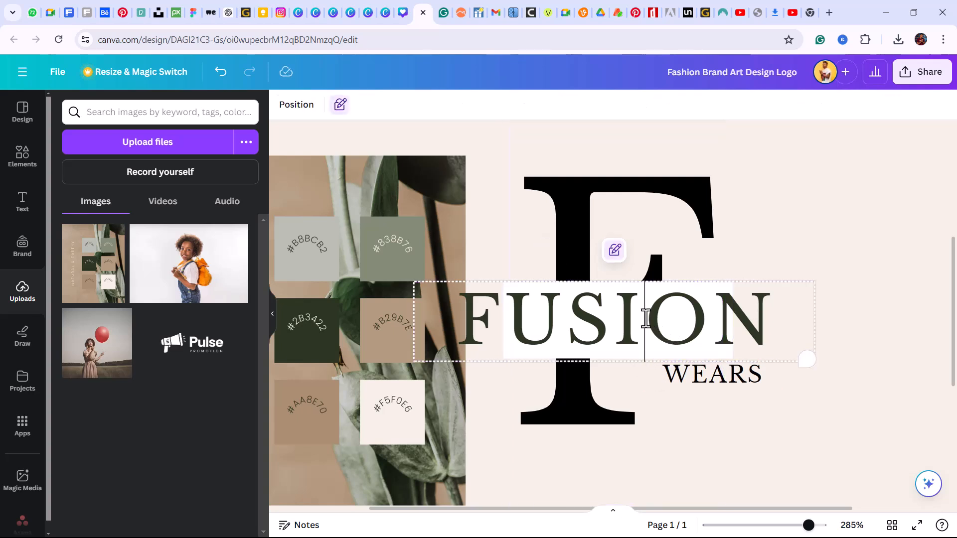
left_click(668, 411)
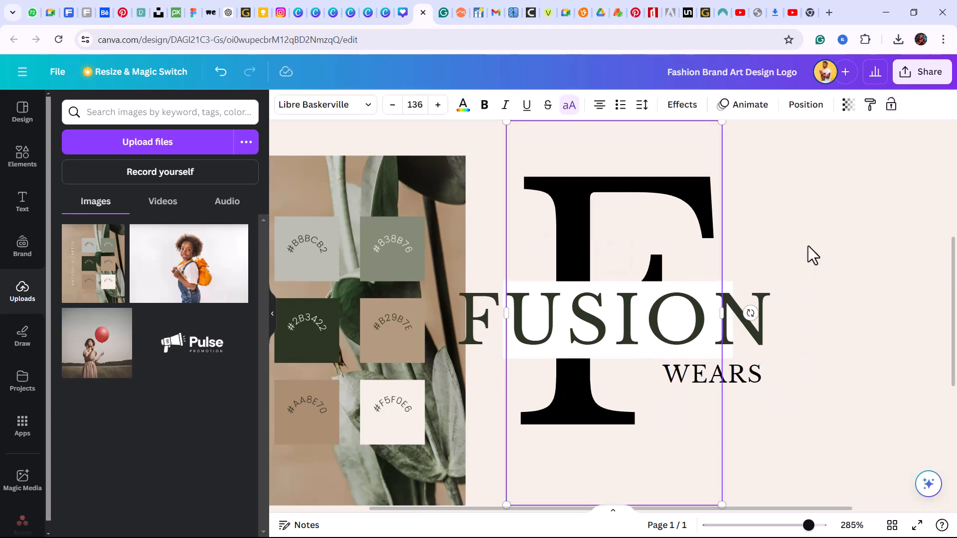
left_click(825, 214)
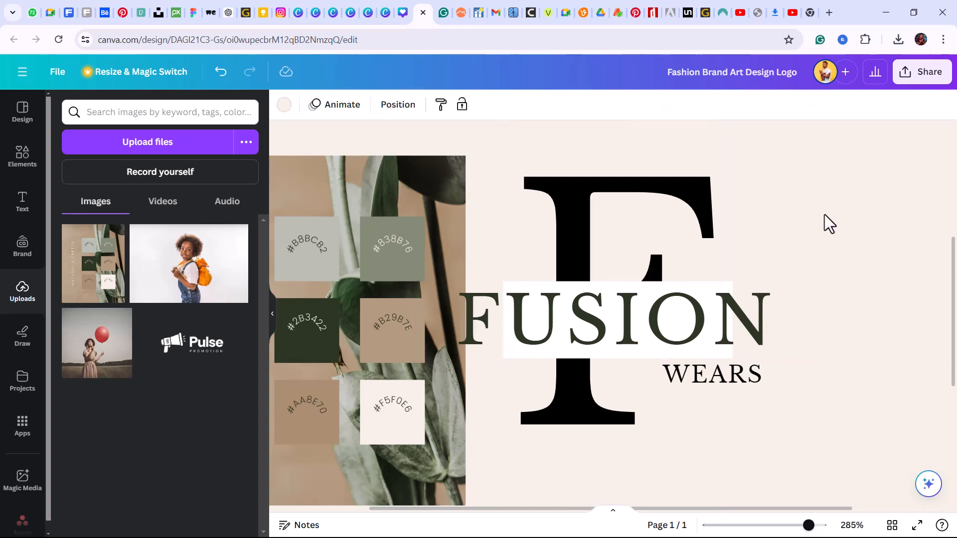
Colour the large letter F with the dark green #2B3422 sampled from the palette image.
left_click(647, 193)
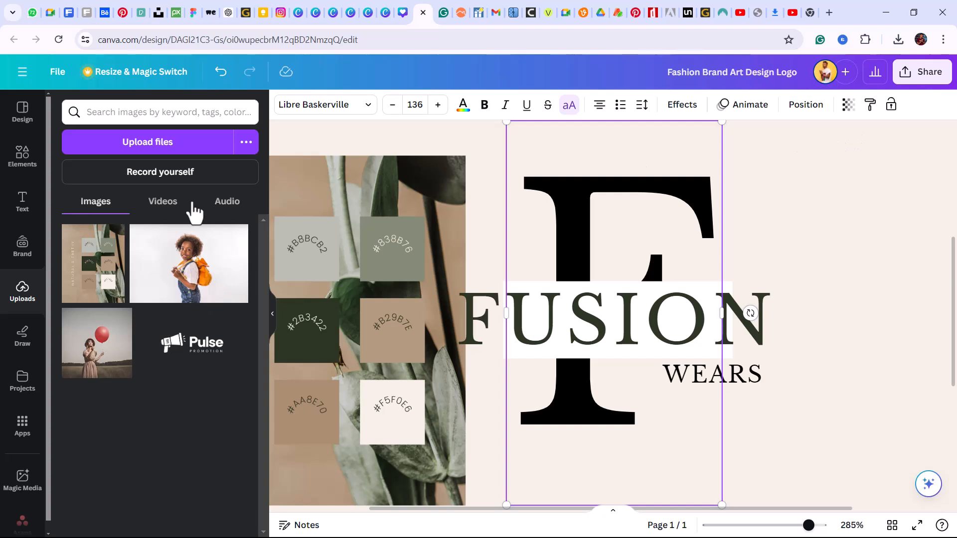
left_click(464, 114)
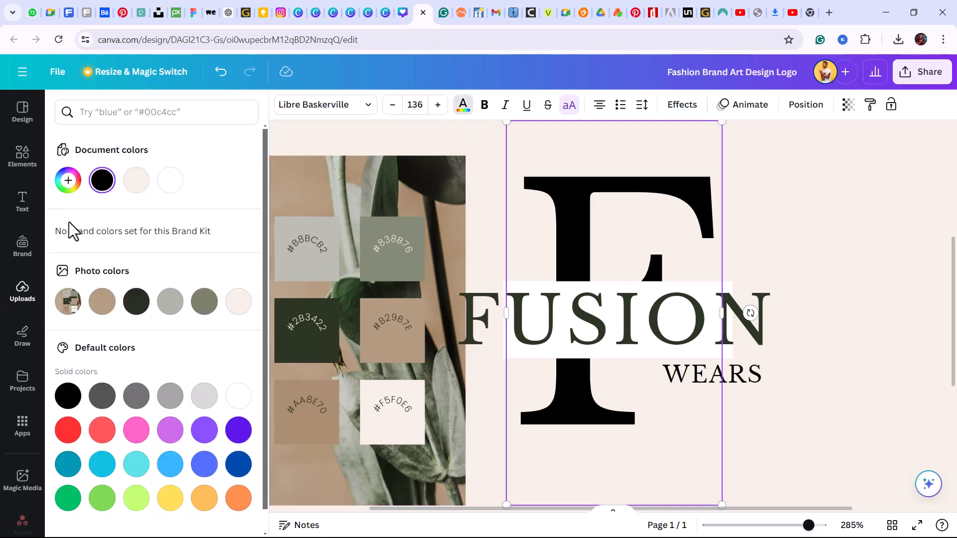
left_click(65, 182)
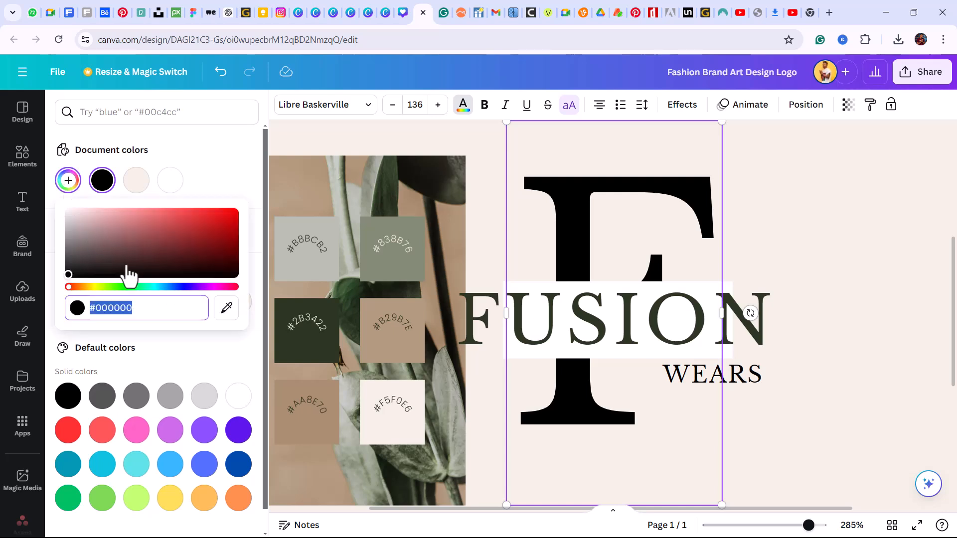
left_click(227, 308)
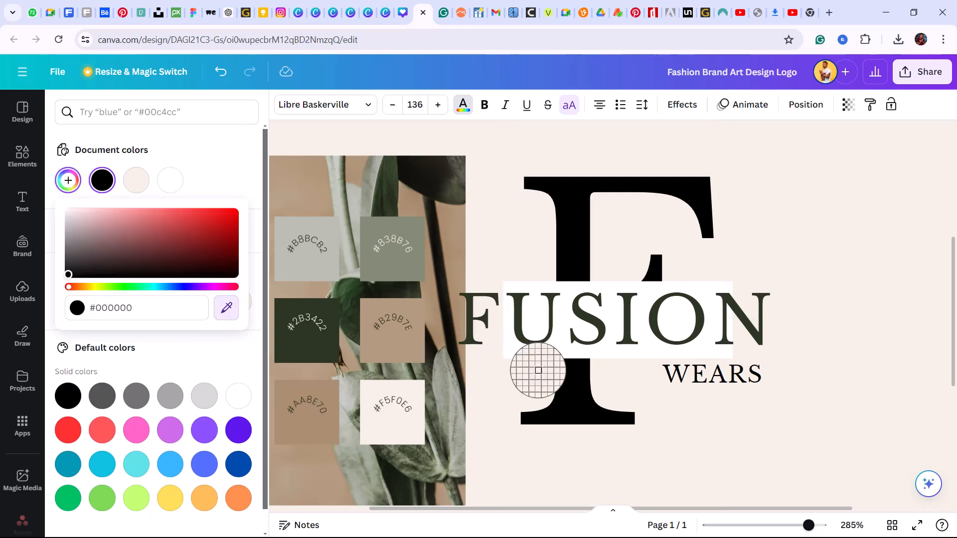
left_click(307, 350)
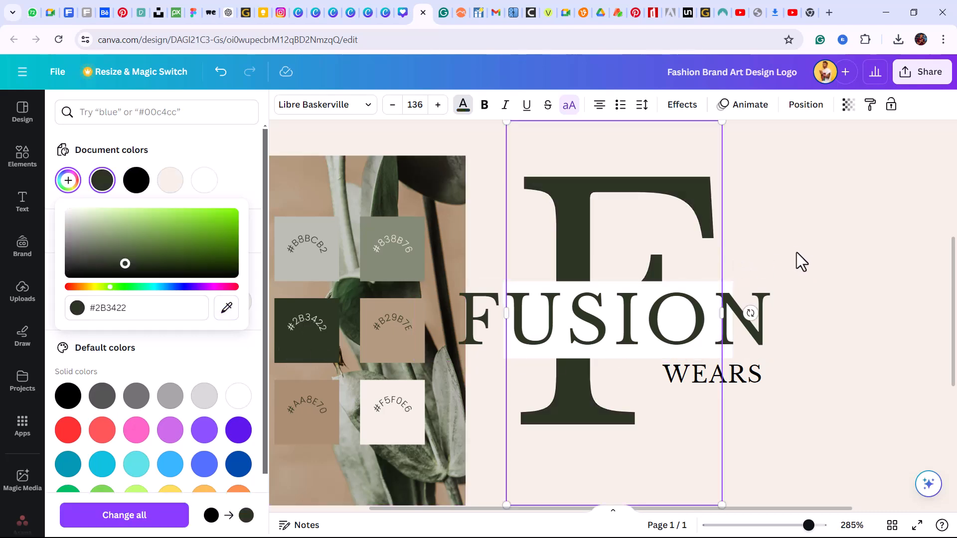
Colour the WEARS text with the sage green #838B76 sampled from the palette image.
left_click(733, 381)
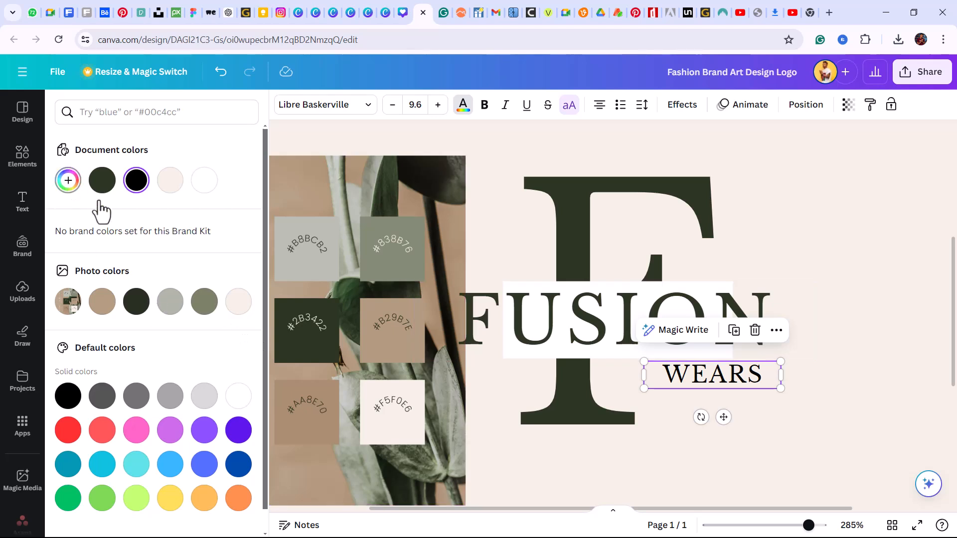
left_click(228, 311)
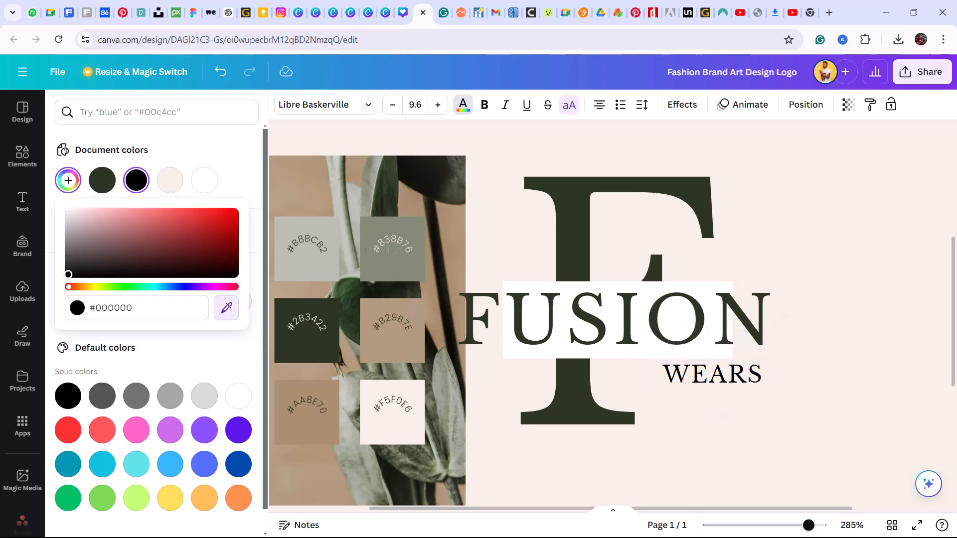
left_click(390, 266)
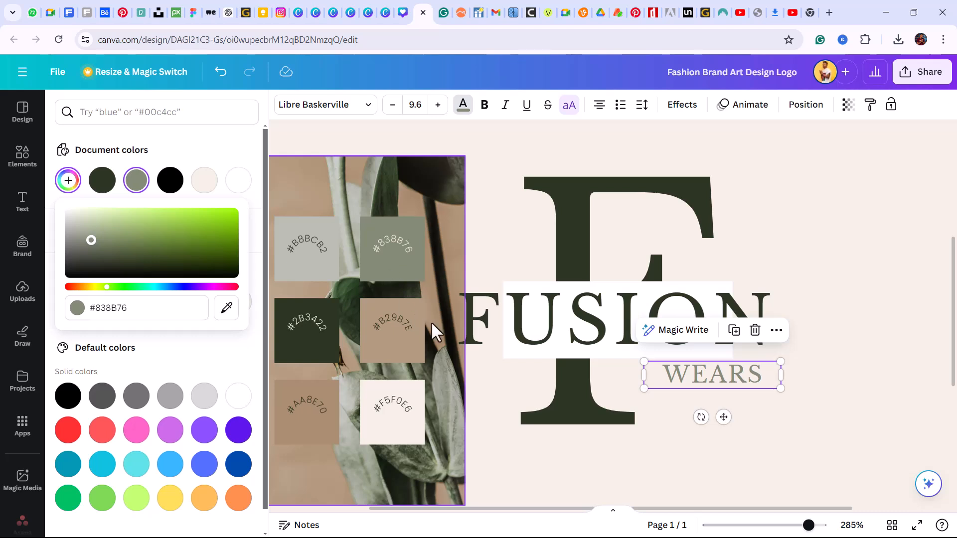
Recolour the WEARS text with the brown #AA8E70 sampled from the palette image.
left_click(796, 219)
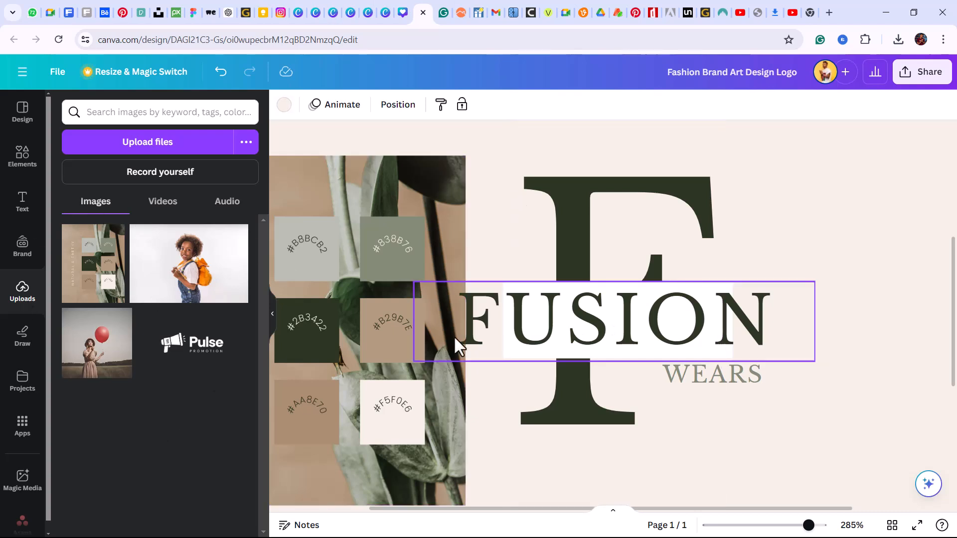
left_click(700, 383)
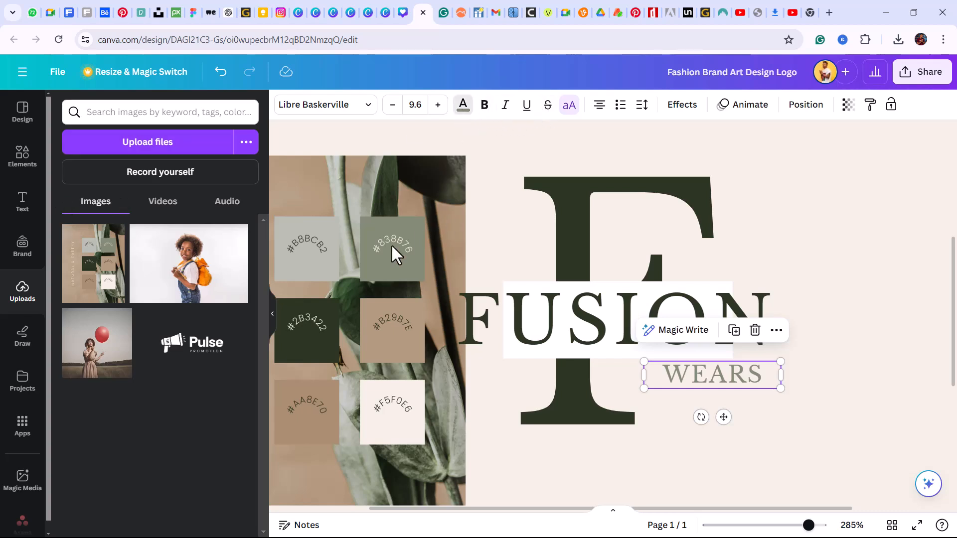
left_click(68, 180)
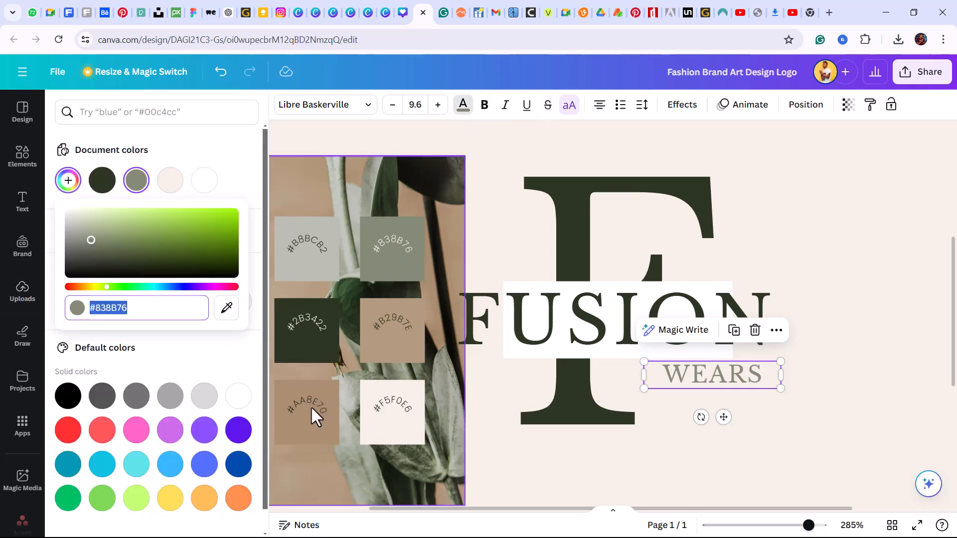
left_click(227, 309)
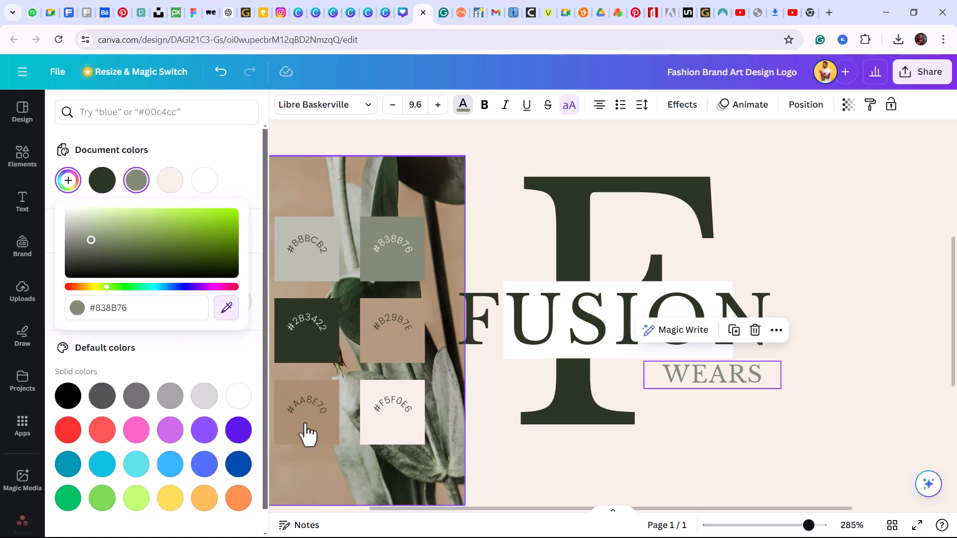
left_click(305, 425)
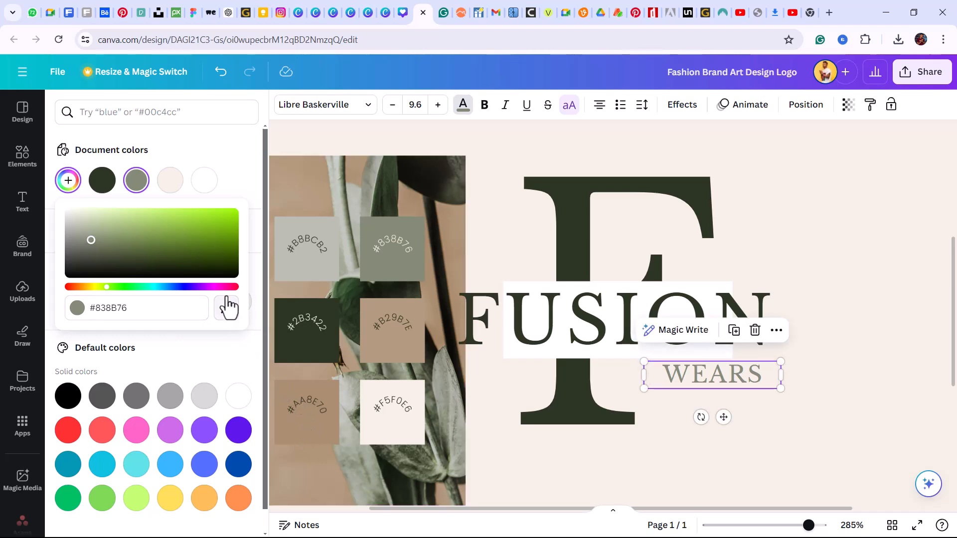
left_click(227, 309)
left_click(315, 434)
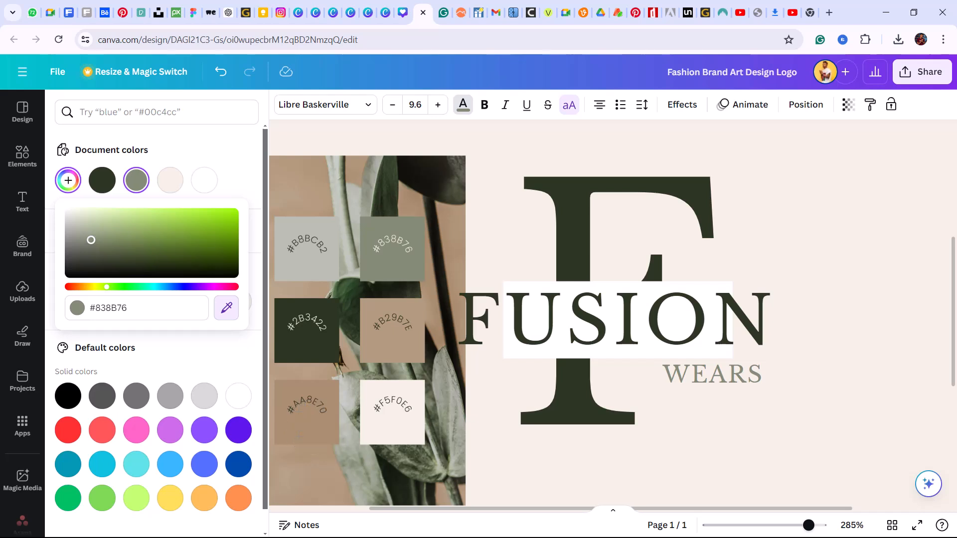
left_click(309, 428)
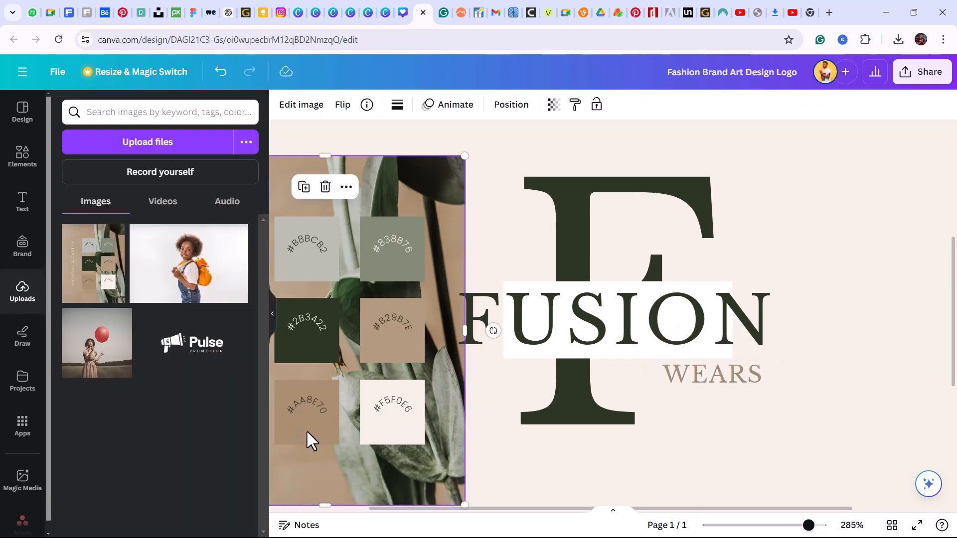
Select the white rectangle behind FUSION from the layer list and colour it with the cream #F5F0E6 sampled from the palette image.
left_click(880, 204)
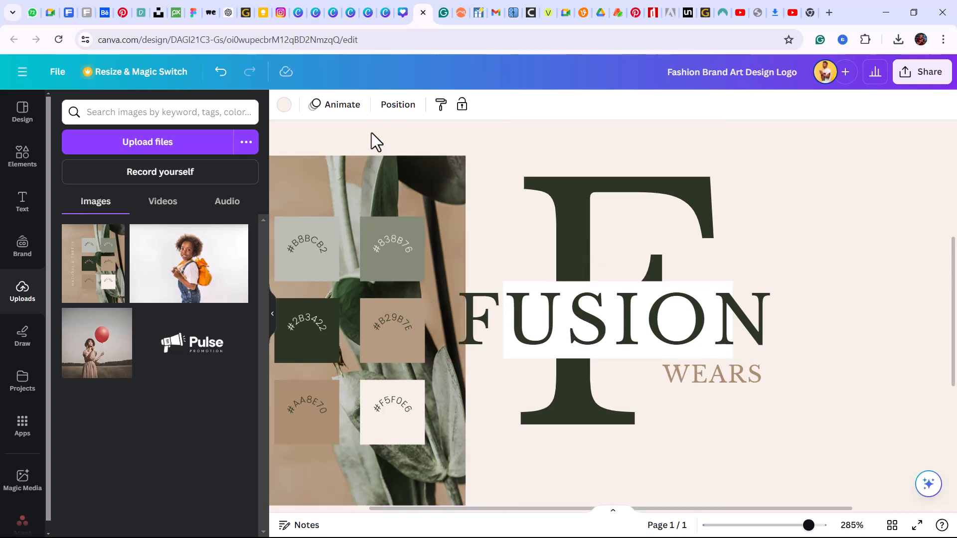
left_click(396, 107)
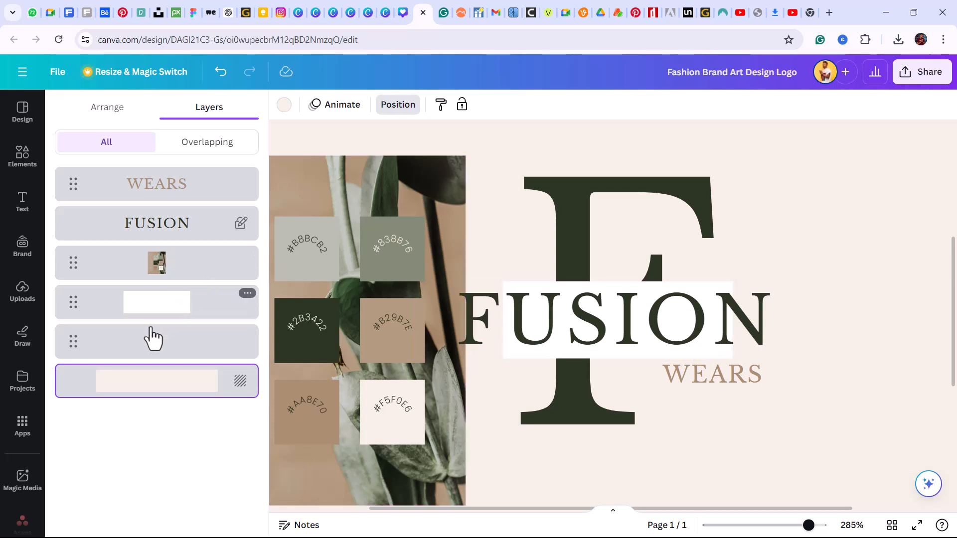
left_click(155, 312)
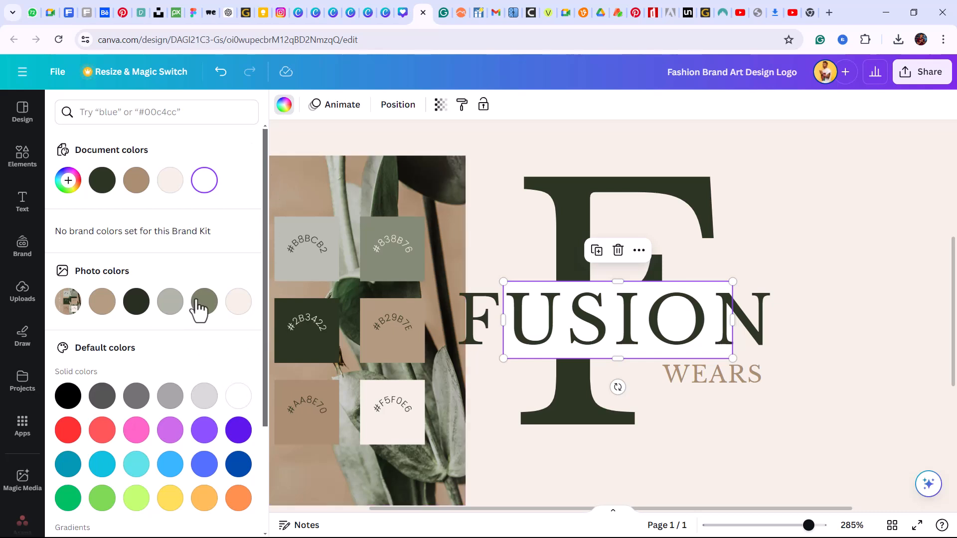
left_click(67, 180)
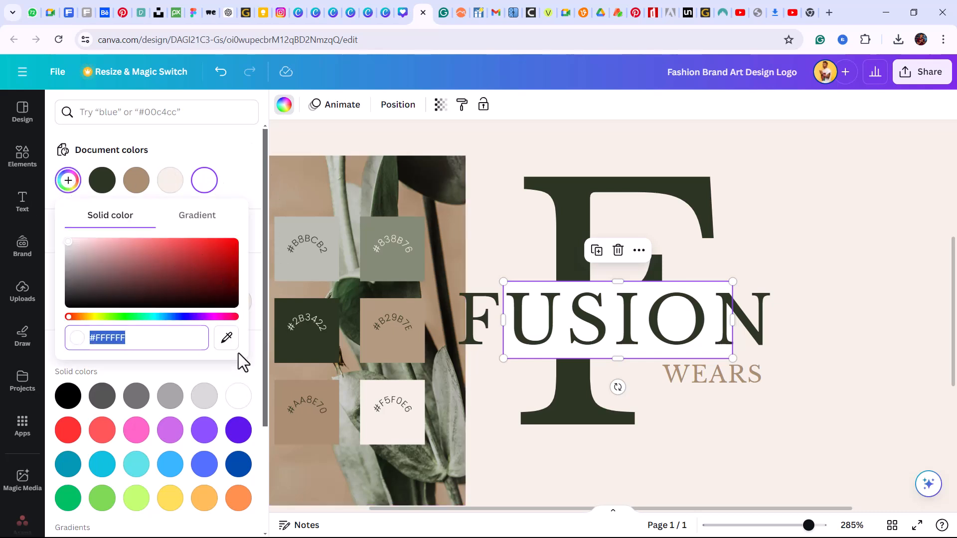
left_click(226, 338)
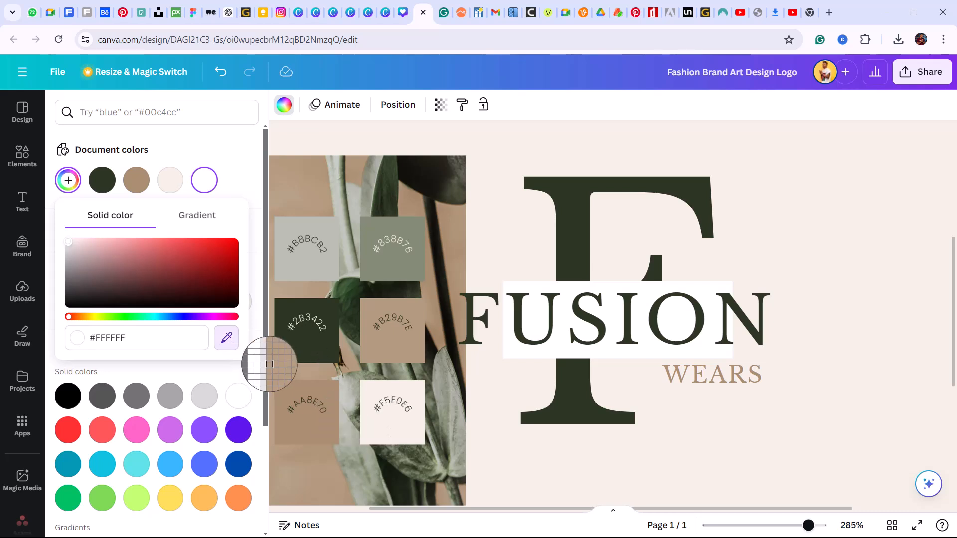
left_click(383, 419)
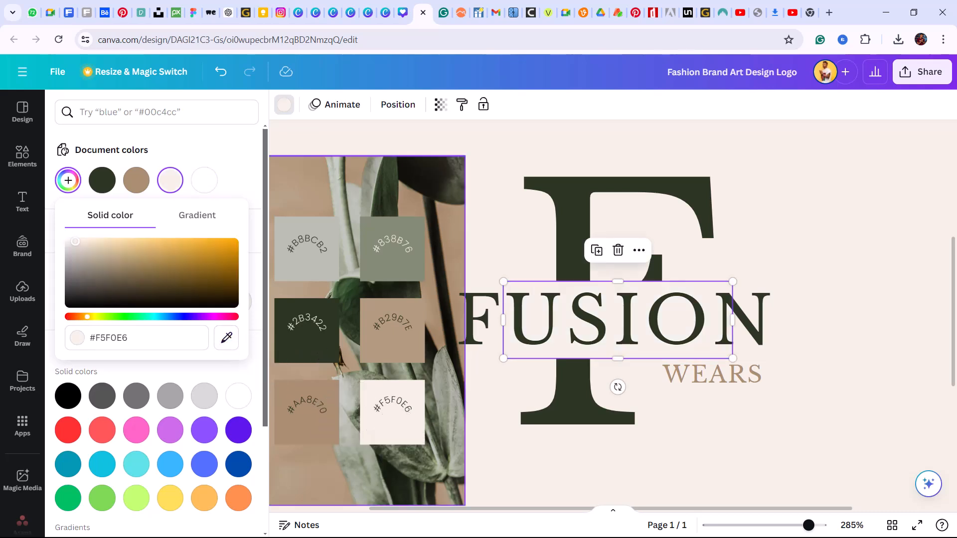
left_click(561, 140)
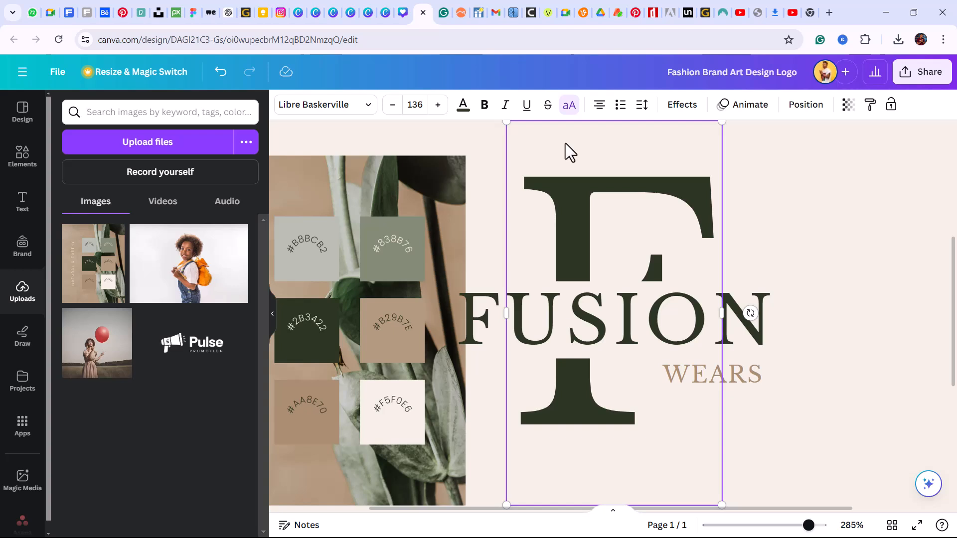
left_click(833, 162)
Shrink the palette image and move it clear of the FUSION logo text.
left_click(360, 303)
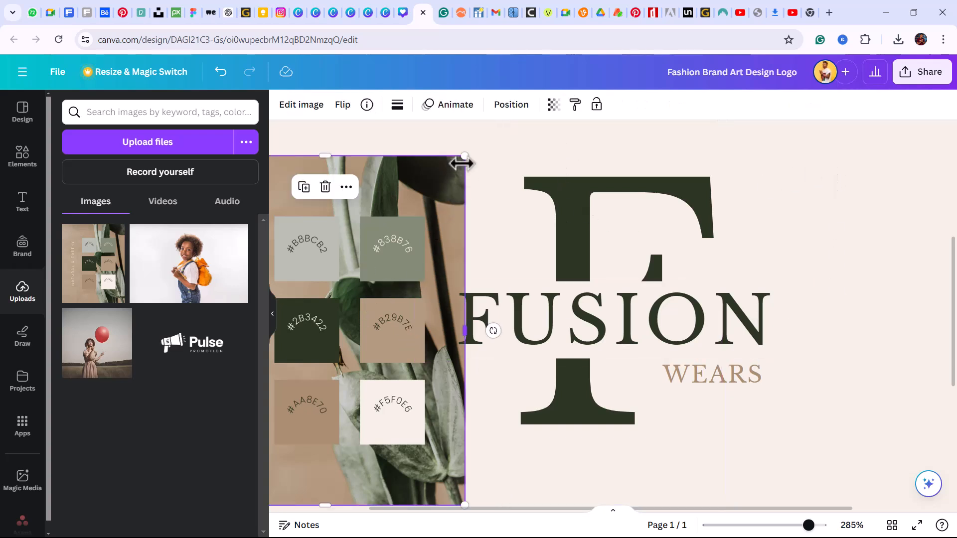
left_click_drag(463, 158, 399, 294)
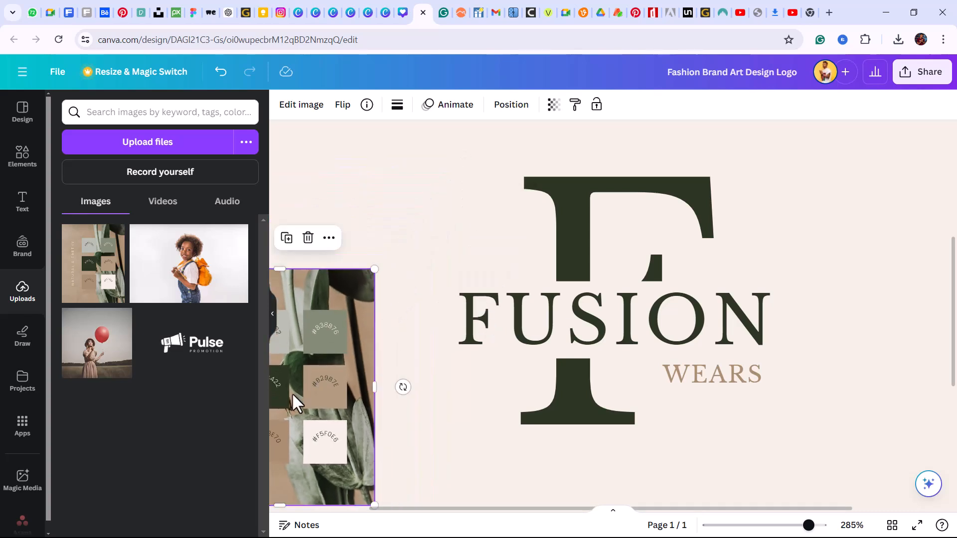
left_click_drag(292, 402, 331, 314)
left_click(467, 481)
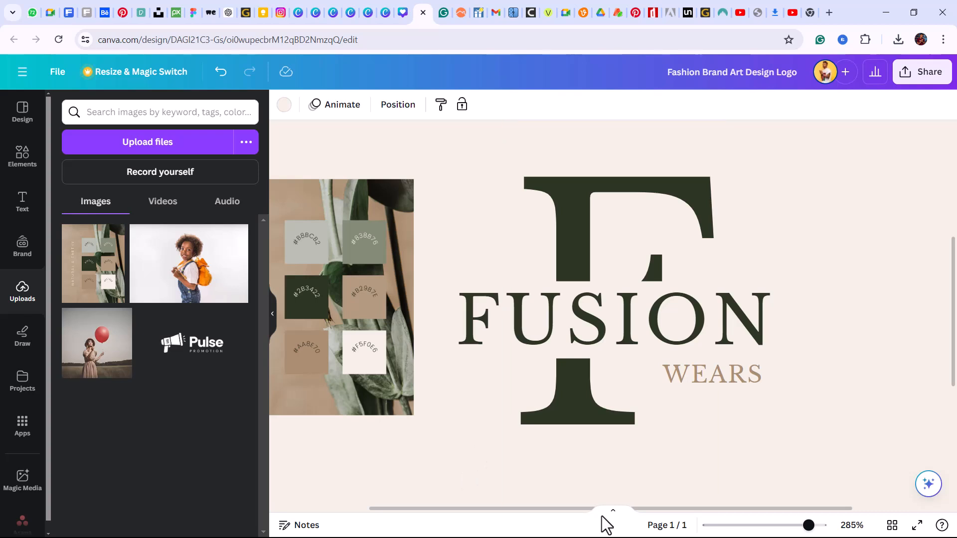
Move the palette image off the page to remove it, and undo the removal.
left_click_drag(801, 528, 766, 518)
left_click_drag(504, 309, 357, 346)
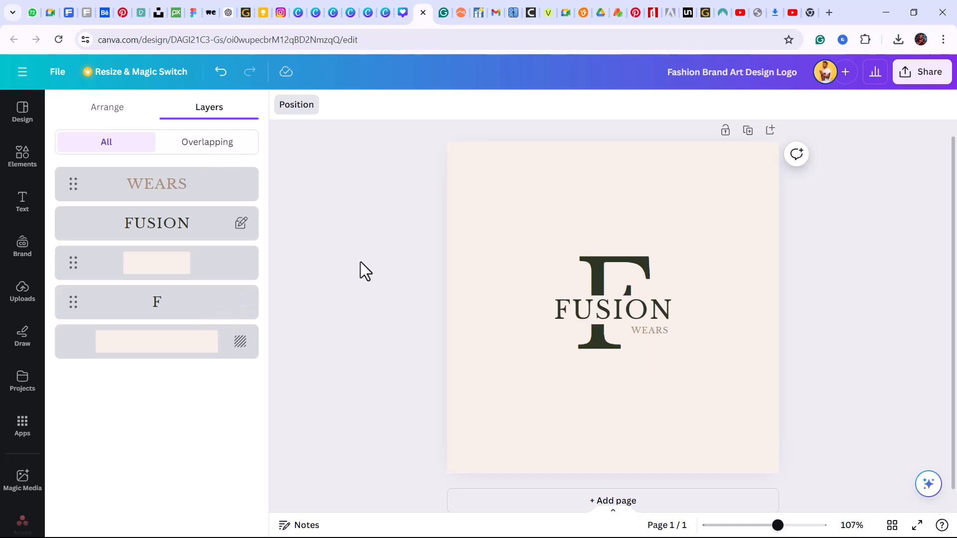
key("ctrl+z")
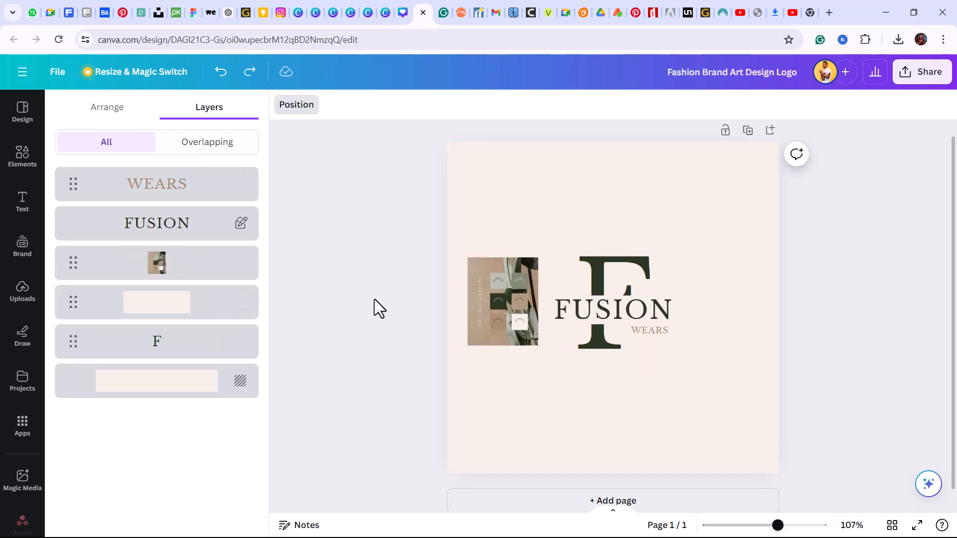
Move the palette image towards the page's upper-left corner and delete it from the design.
left_click(520, 305)
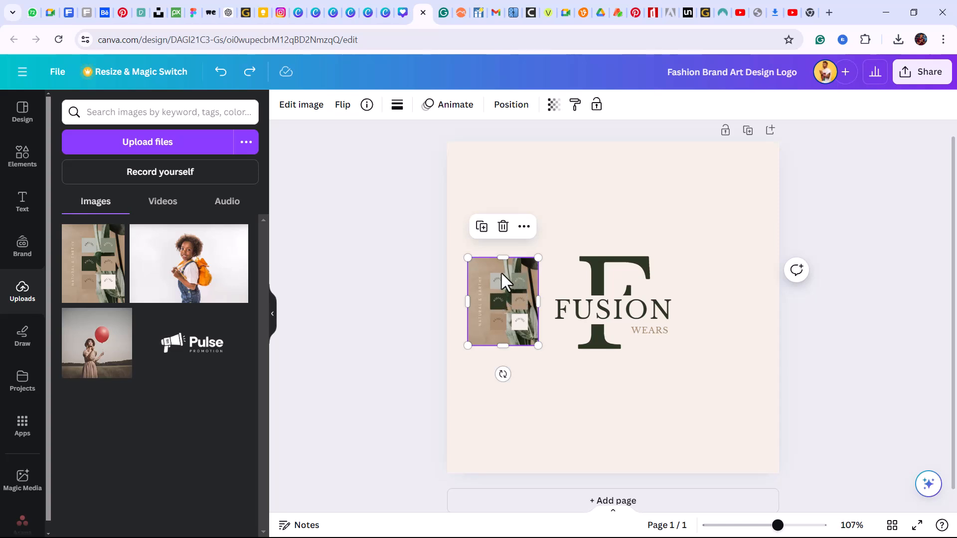
left_click(523, 409)
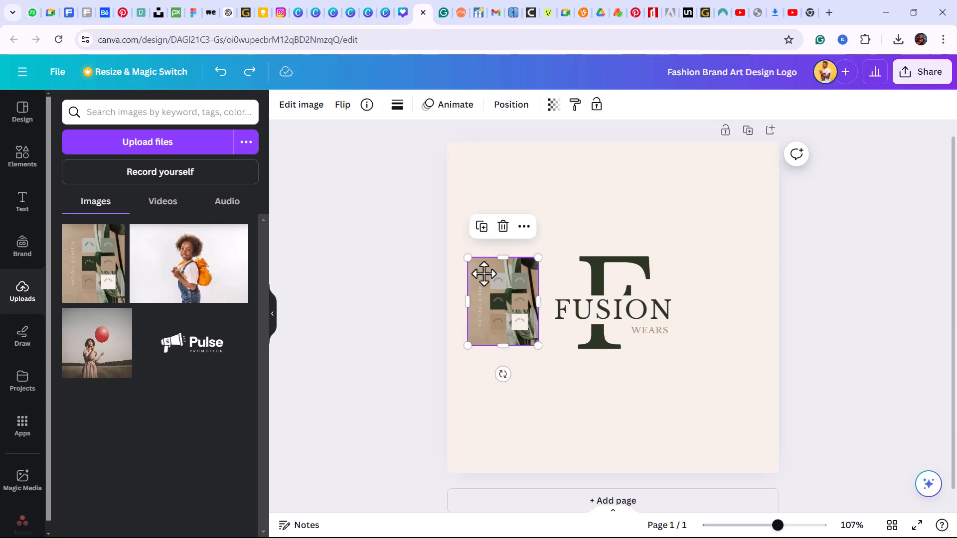
left_click_drag(471, 300, 464, 228)
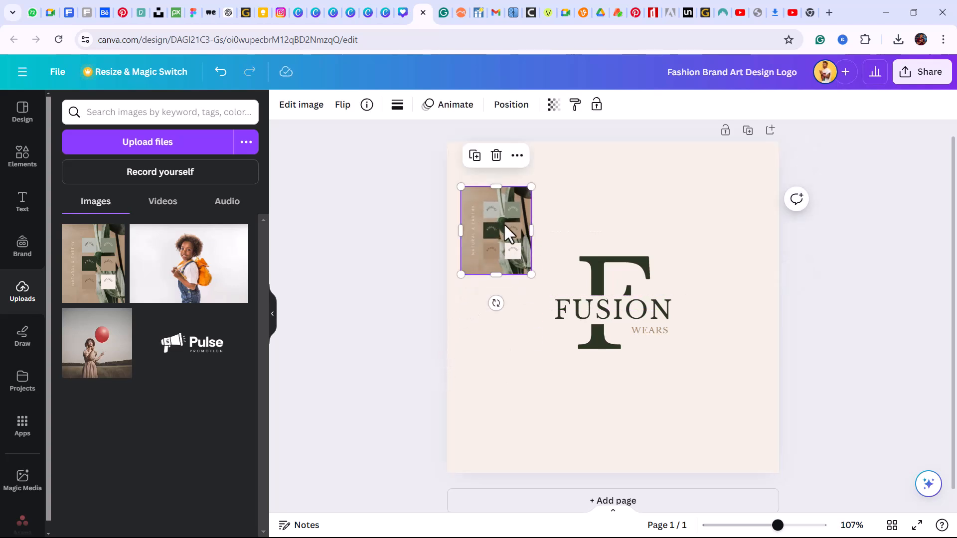
left_click_drag(504, 226, 371, 321)
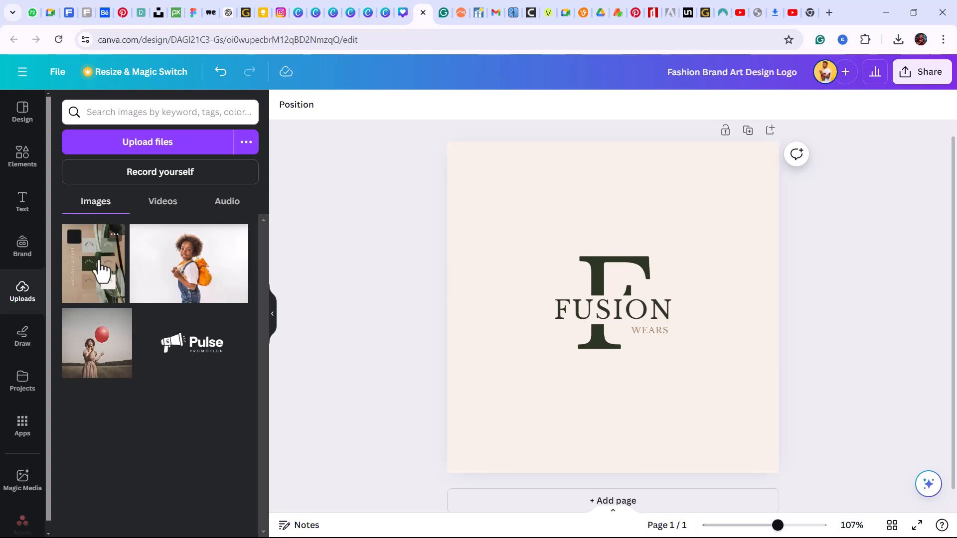
key("ctrl+z")
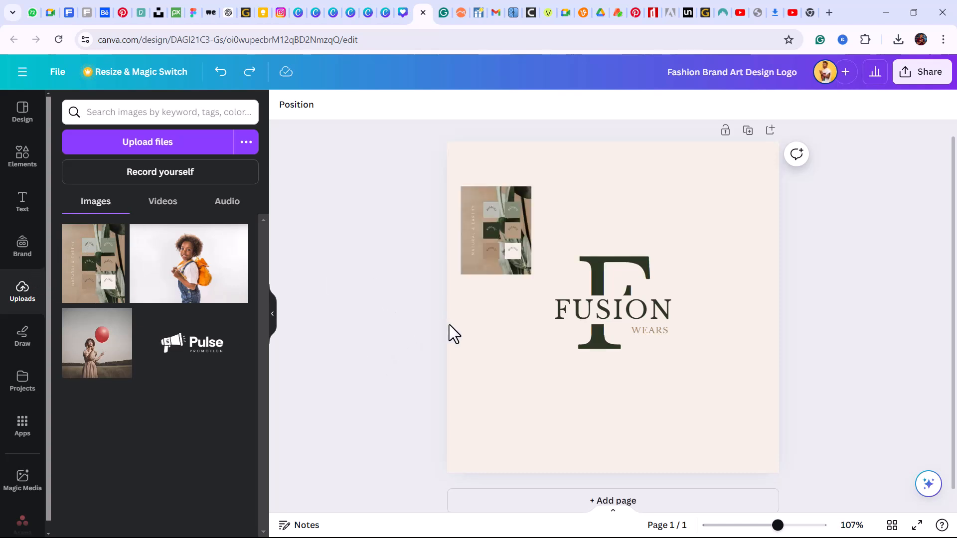
left_click(490, 262)
key("Delete")
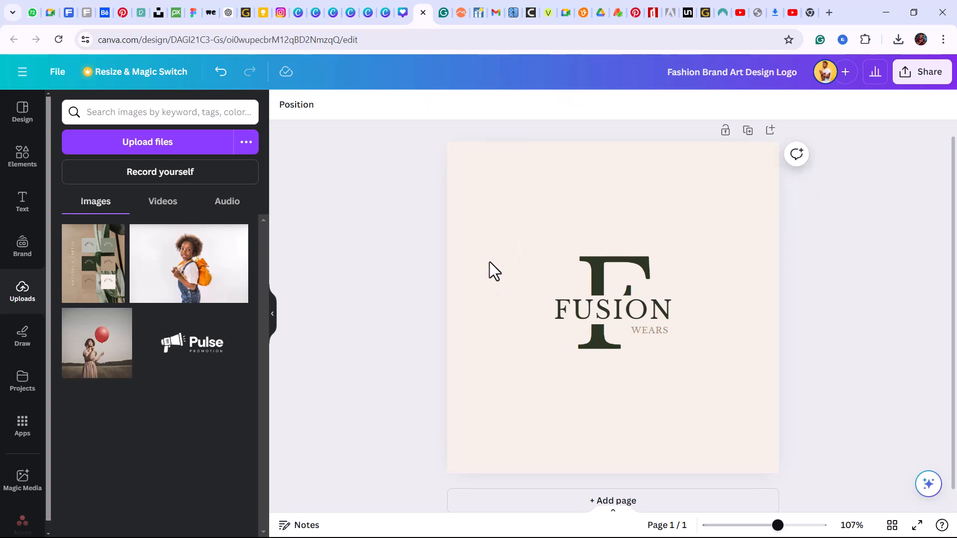
Add the palette image from the uploads onto the page again and delete that copy.
left_click(83, 272)
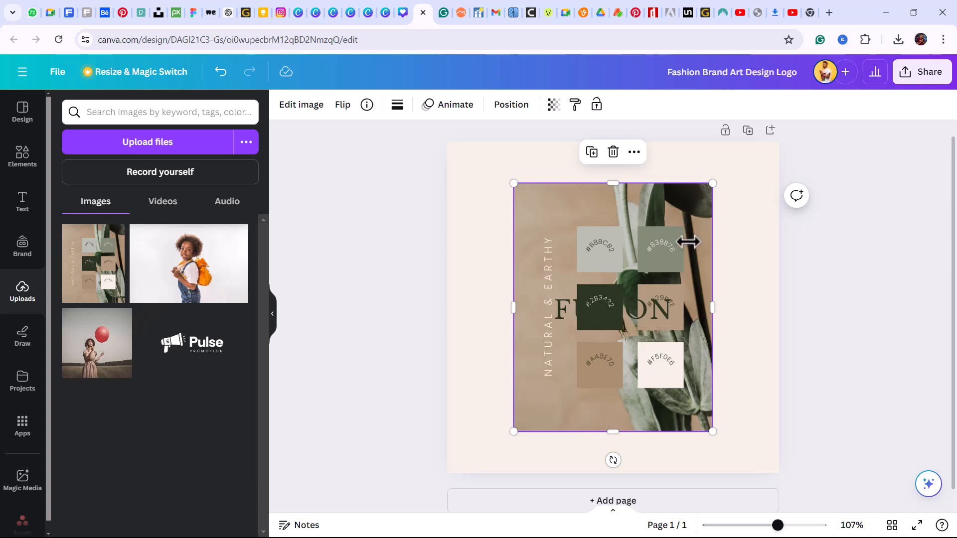
left_click(613, 152)
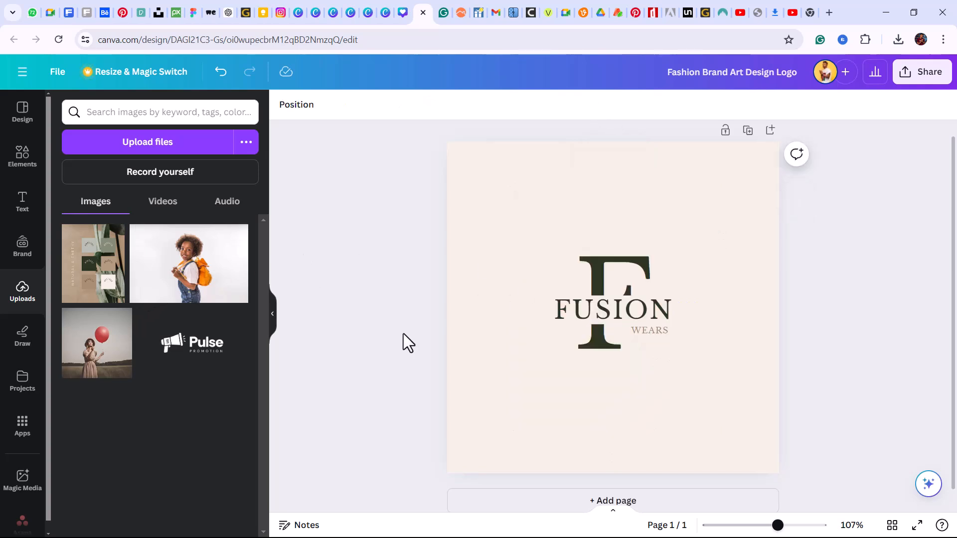